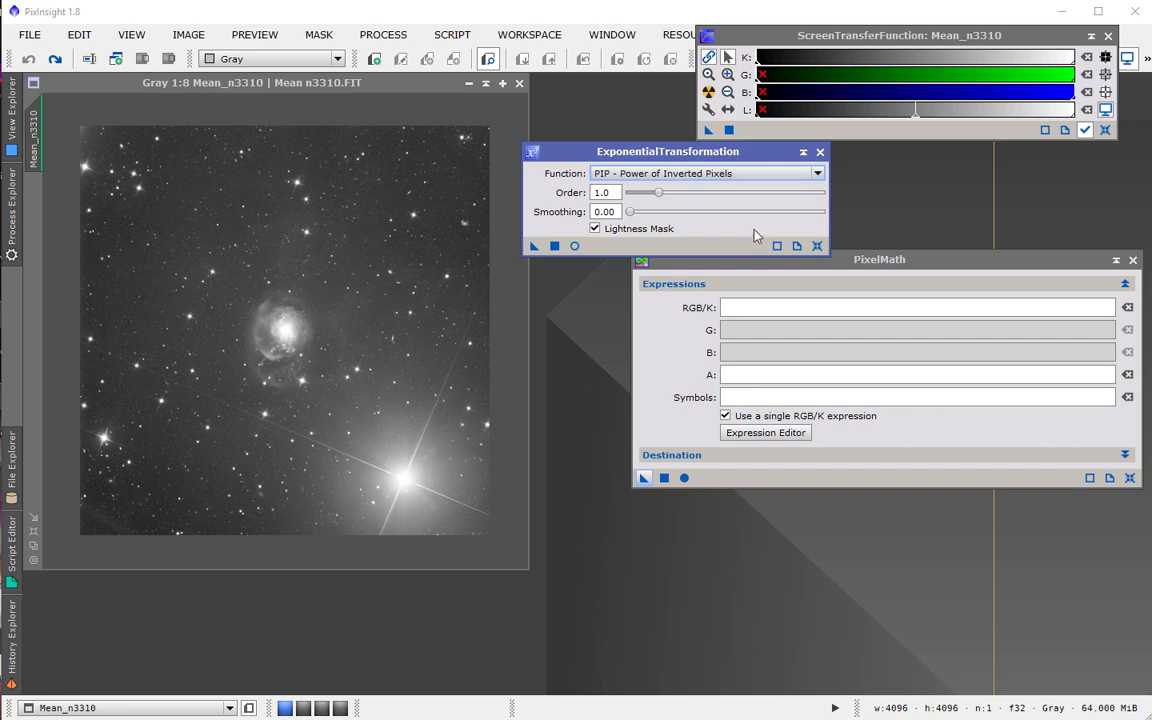
# Turn off the Lightness Mask option in ExponentialTransformation.
pyautogui.click(797, 246)
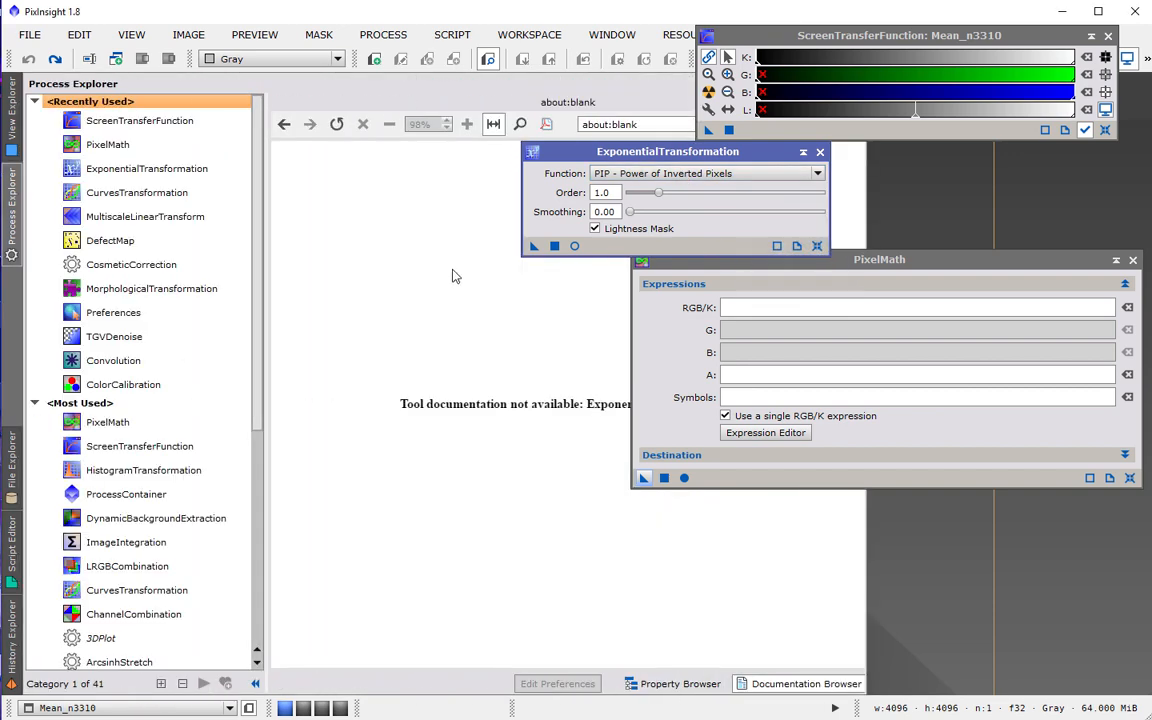
pyautogui.moveTo(760, 31); pyautogui.dragTo(688, 35)
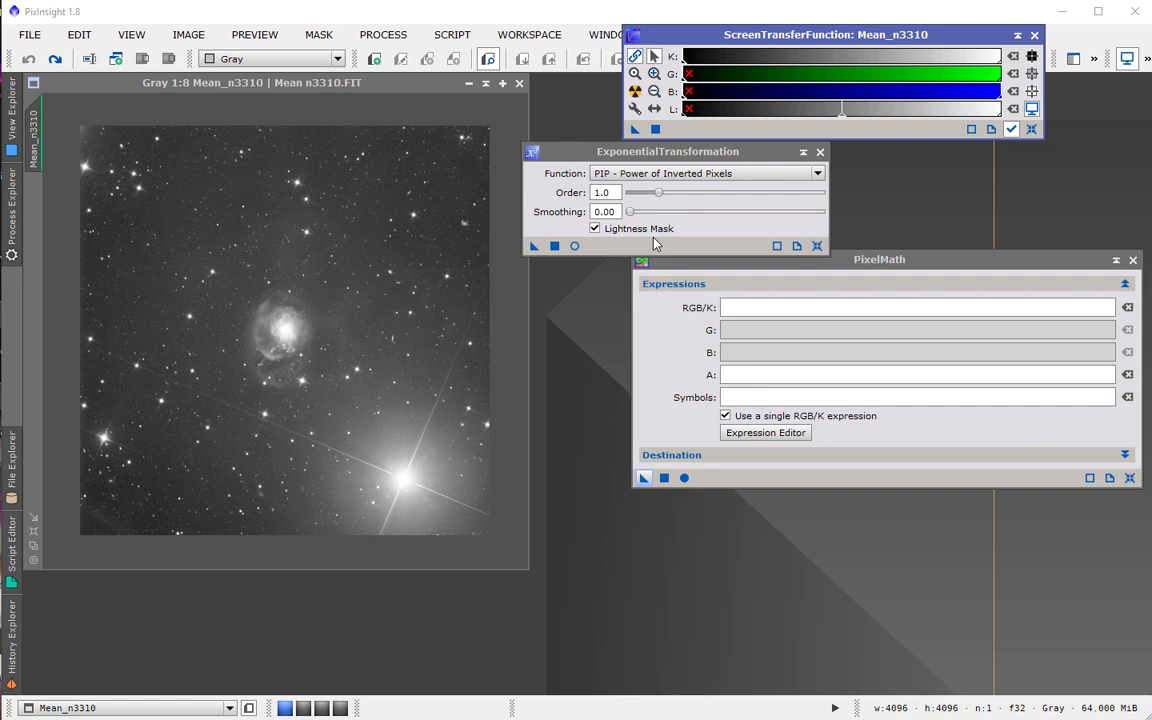
pyautogui.click(595, 229)
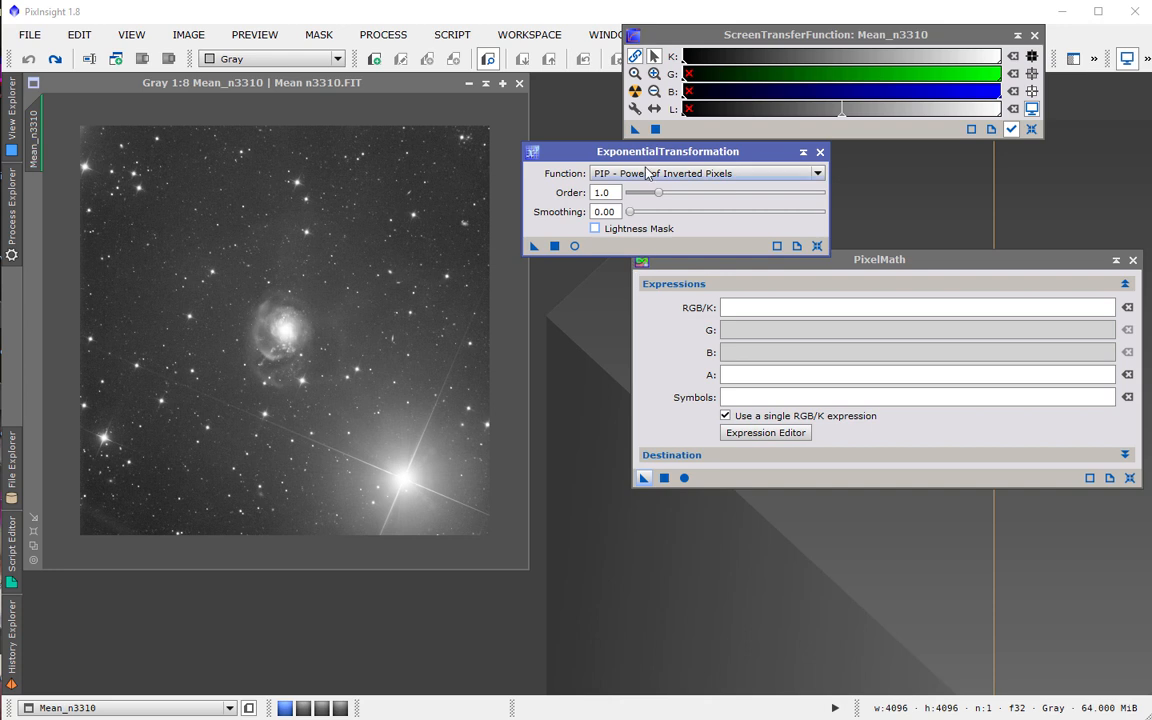
pyautogui.moveTo(638, 155); pyautogui.dragTo(656, 154)
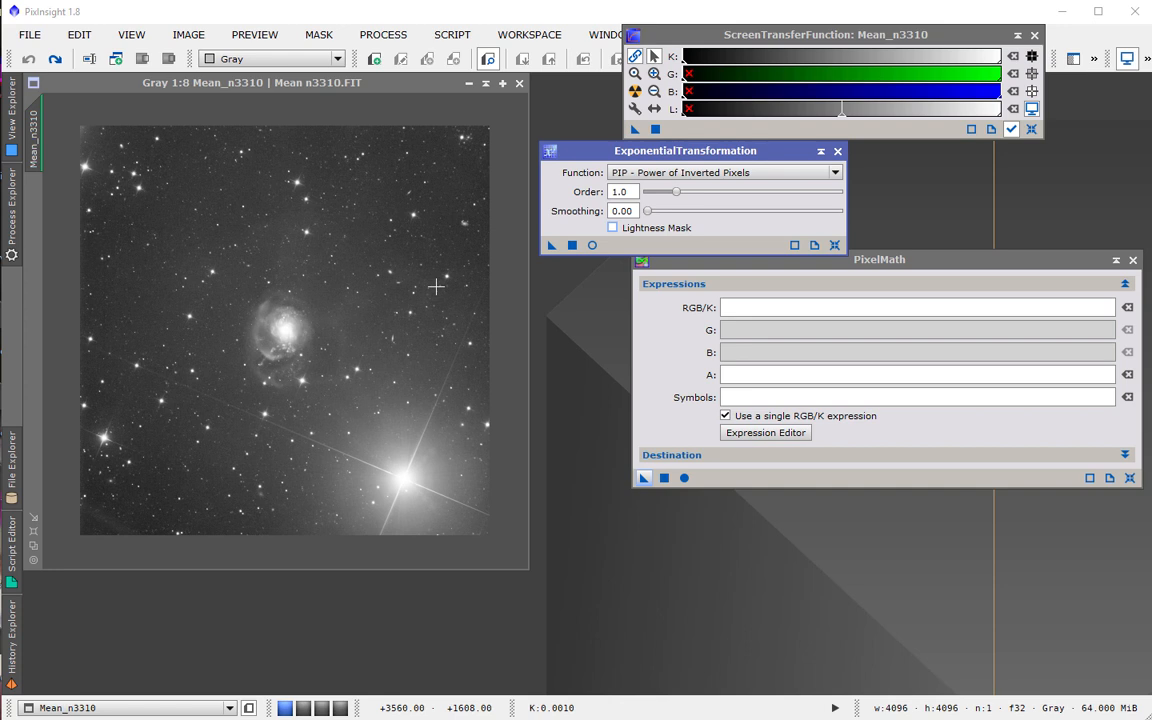
# Enter the PixelMath expression X() and apply it to the image to create a horizontal gradient.
pyautogui.click(774, 307)
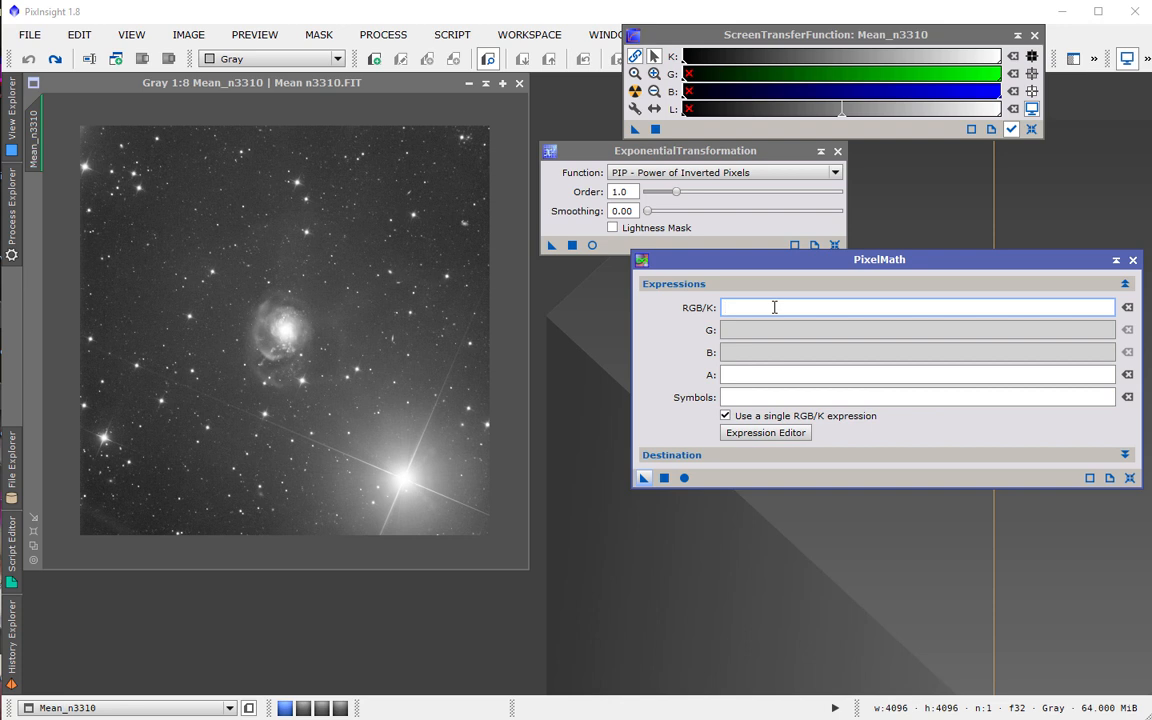
pyautogui.write('X()')
pyautogui.moveTo(648, 484); pyautogui.dragTo(369, 362)
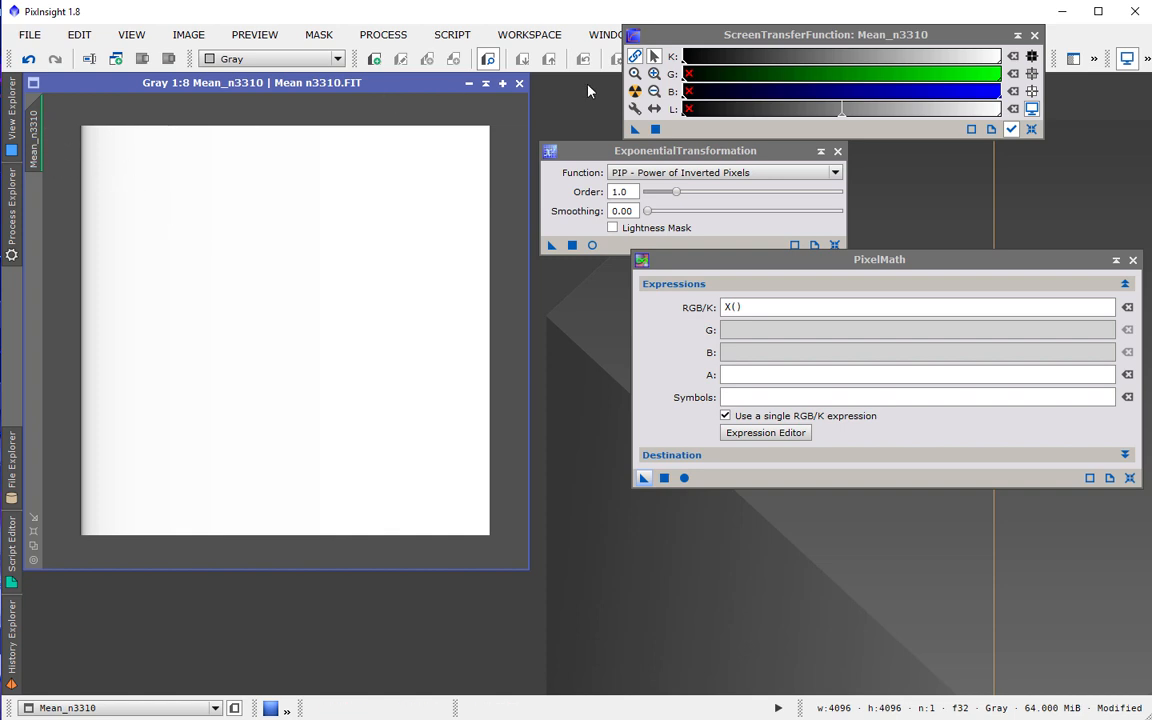
# Reset the screen stretch and inspect pixel values across the gradient.
pyautogui.click(1035, 112)
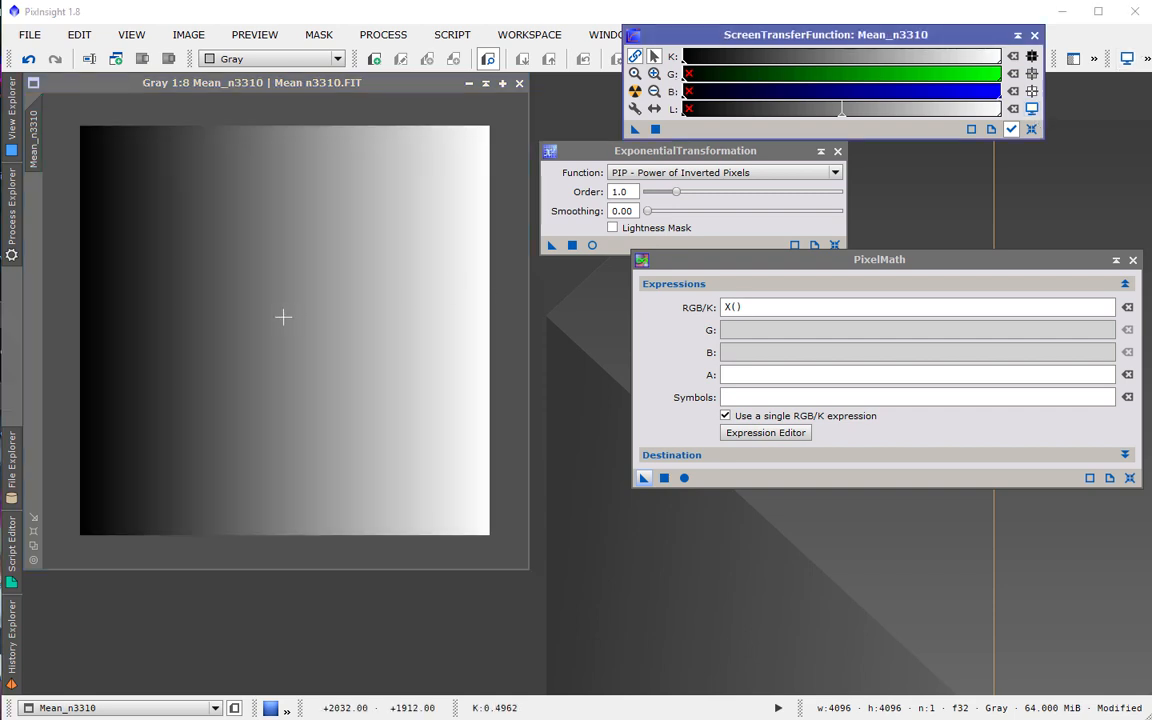
pyautogui.click(97, 293)
pyautogui.moveTo(97, 293); pyautogui.dragTo(481, 288)
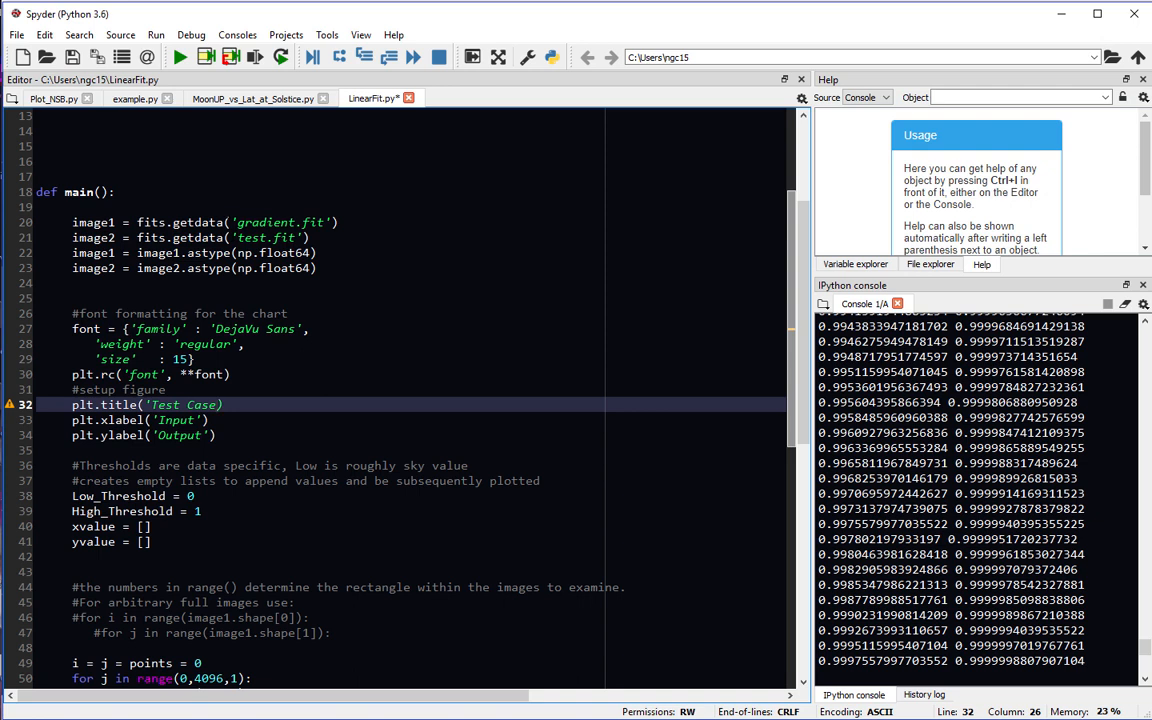
# Switch to Spyder and edit the plot title string on line 32 of LinearFit.py.
pyautogui.write("'")
pyautogui.scroll(-3, 240, 268)
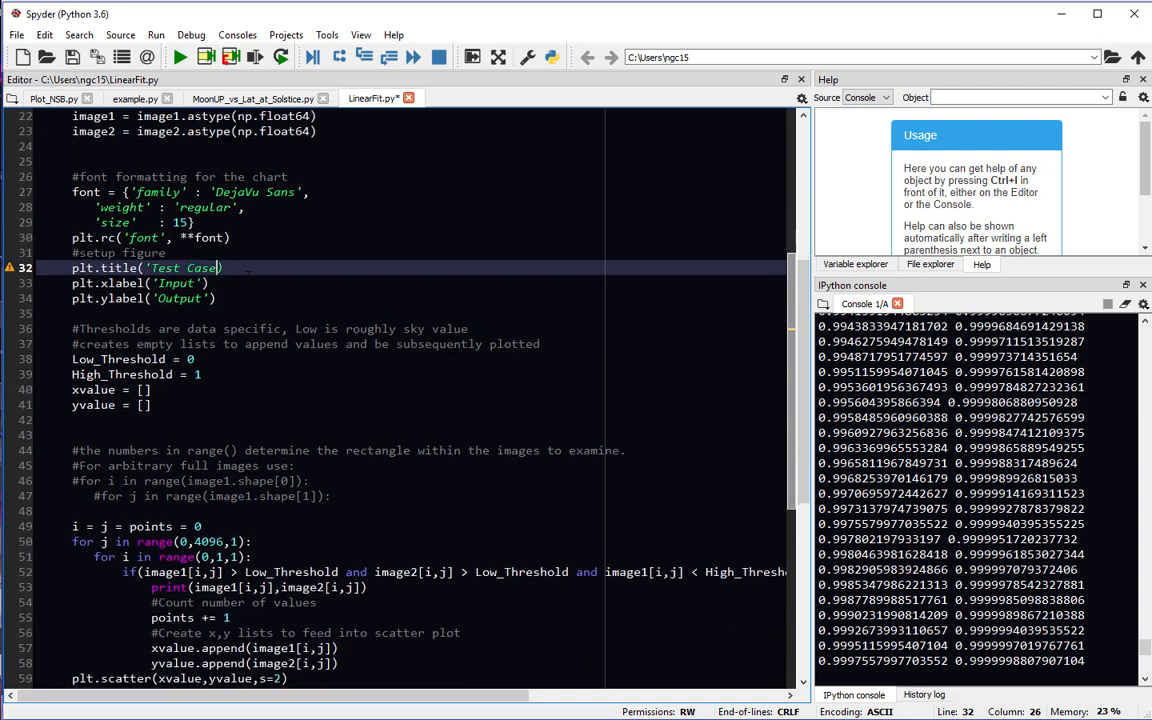
pyautogui.scroll(3, 249, 275)
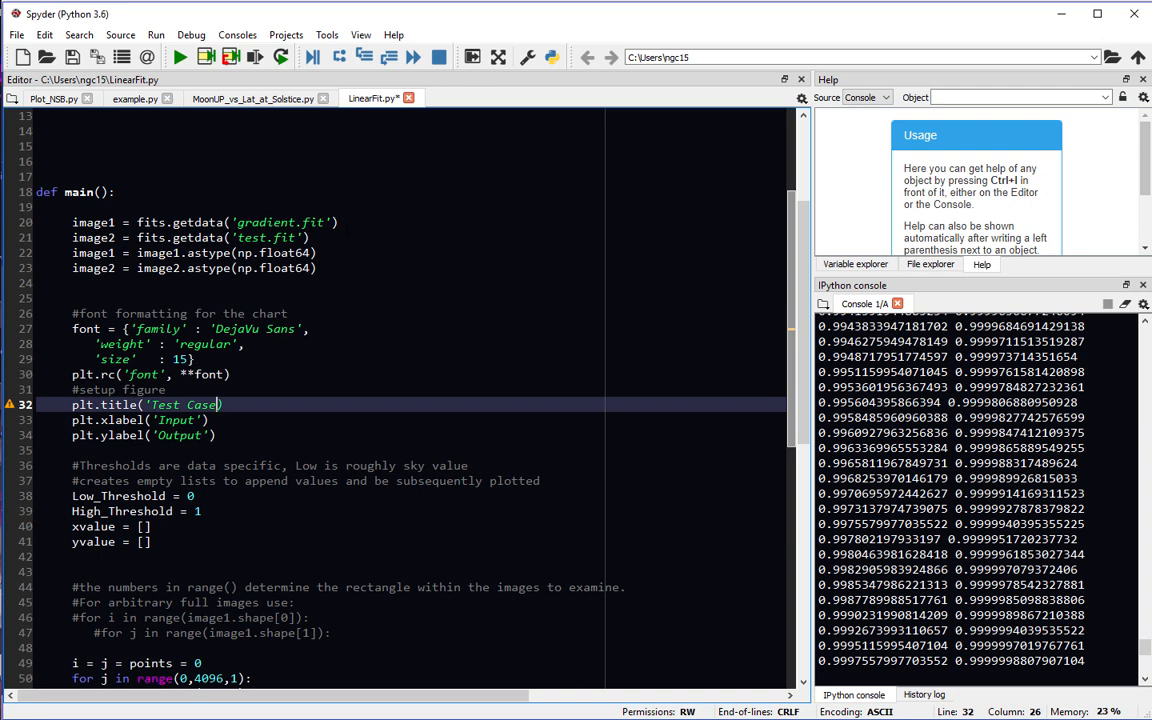
pyautogui.write("'")
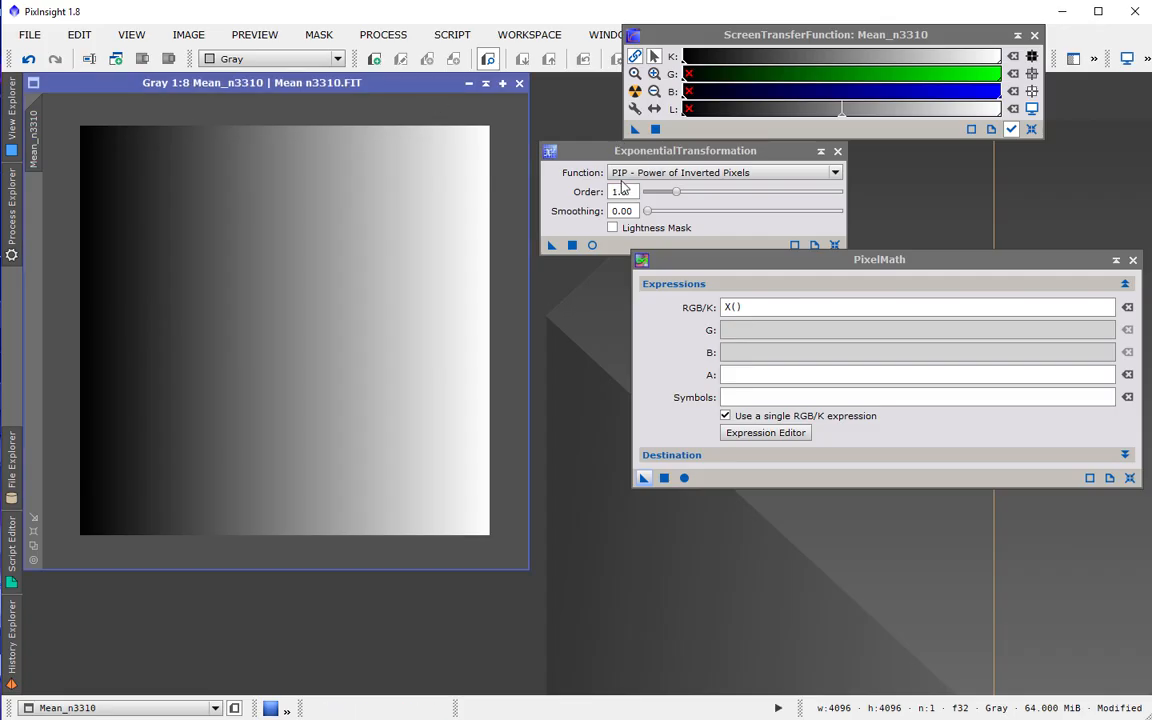
# Set ExponentialTransformation's function to SMI - Screen/Mask/Invert and apply it to the gradient image.
pyautogui.click(680, 174)
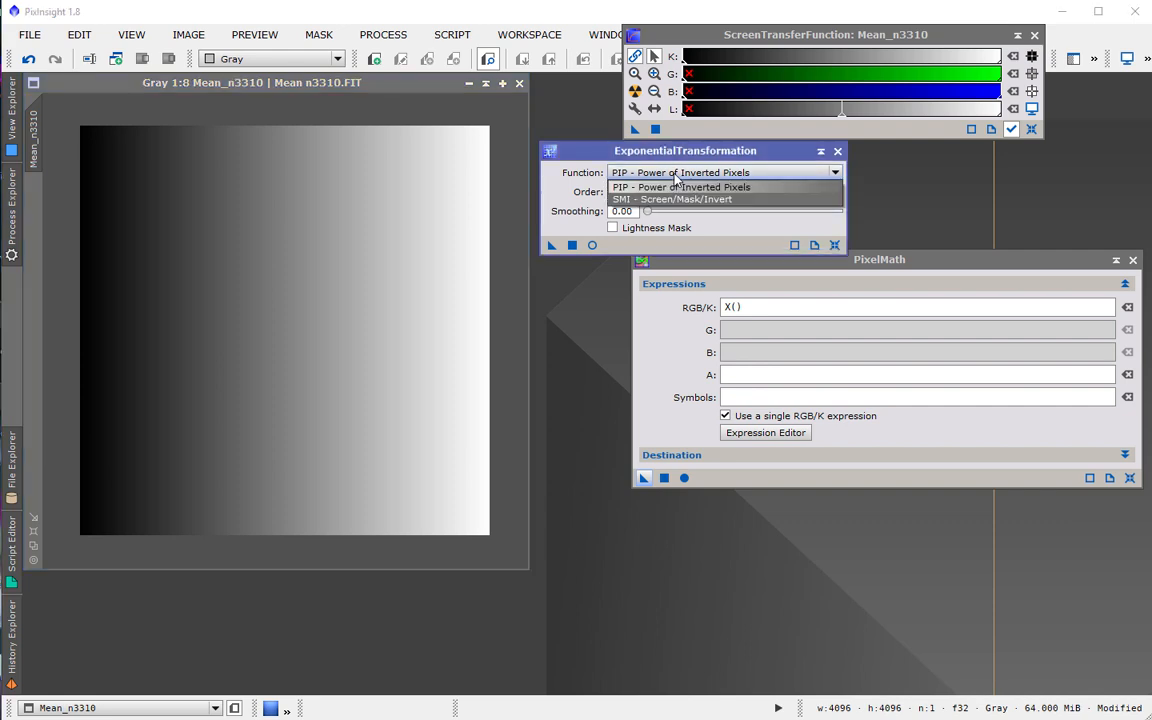
pyautogui.click(667, 200)
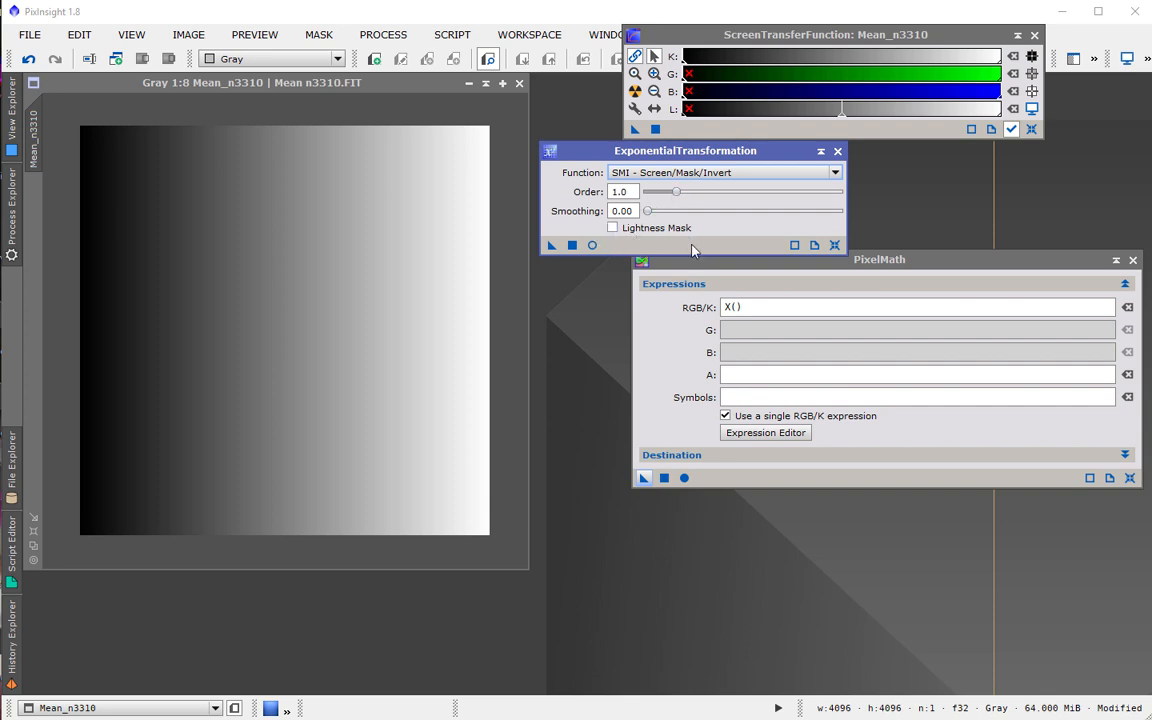
pyautogui.moveTo(555, 245); pyautogui.dragTo(355, 263)
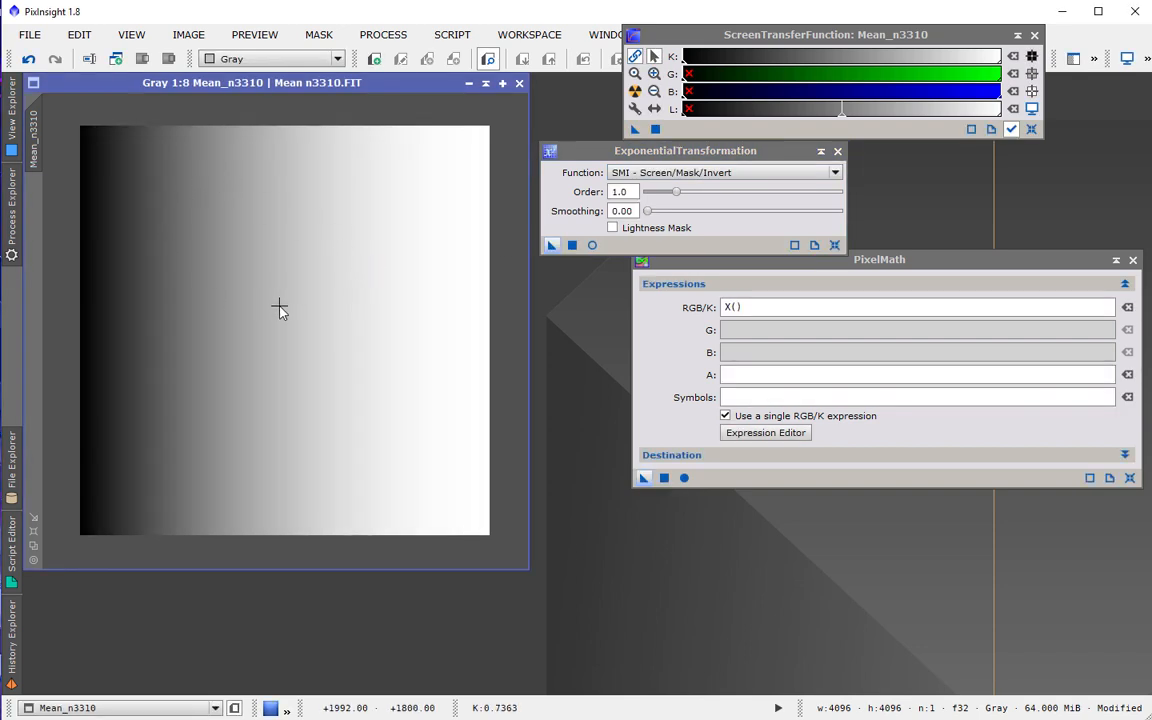
# Save the image as test.fit in the ngc15 user folder on drive C, overwriting the existing file with default FITS options.
pyautogui.click(36, 35)
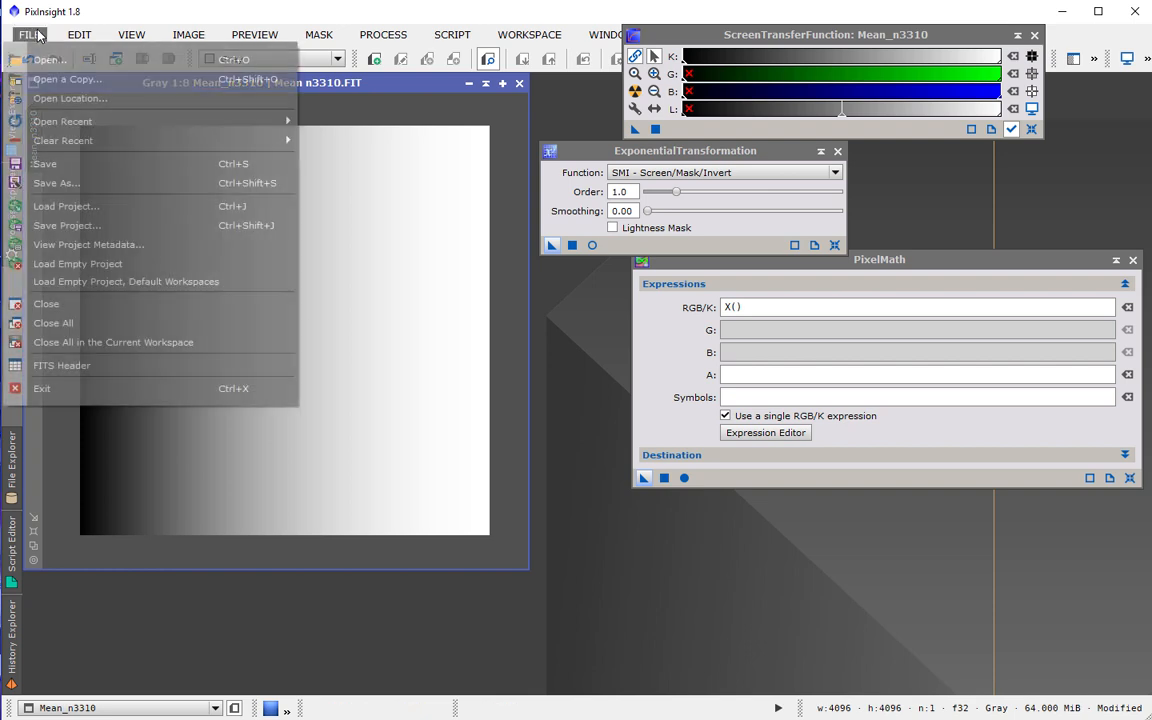
pyautogui.click(101, 161)
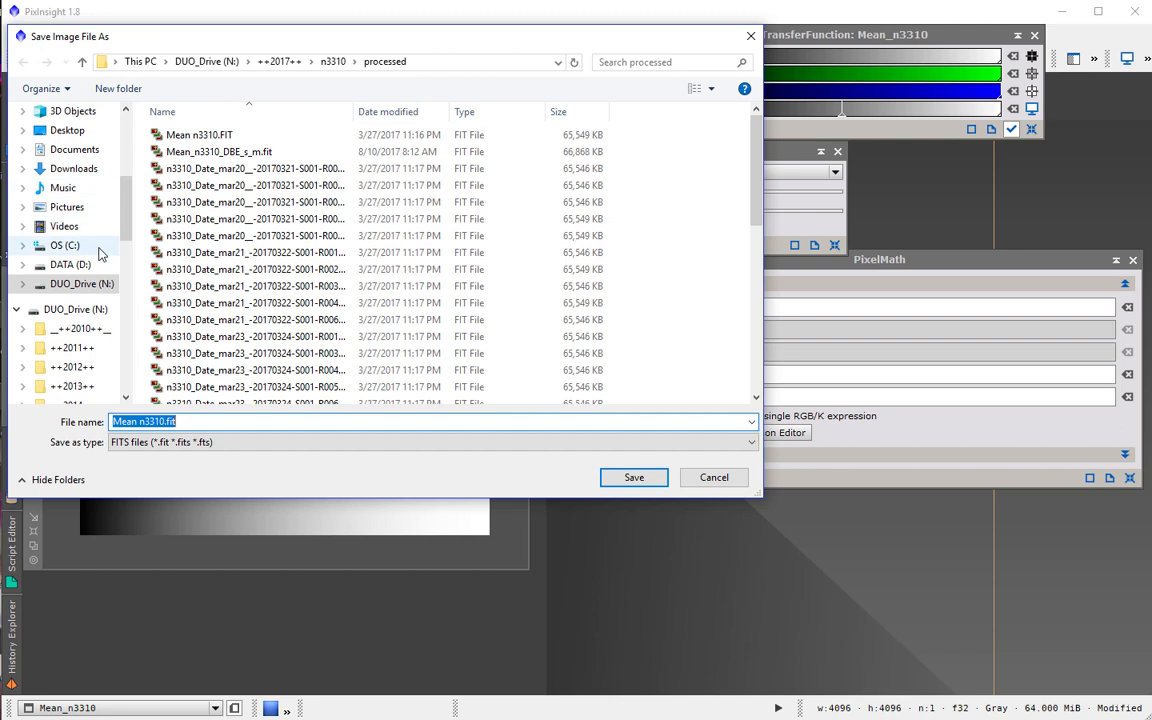
pyautogui.click(64, 245)
pyautogui.doubleClick(178, 269)
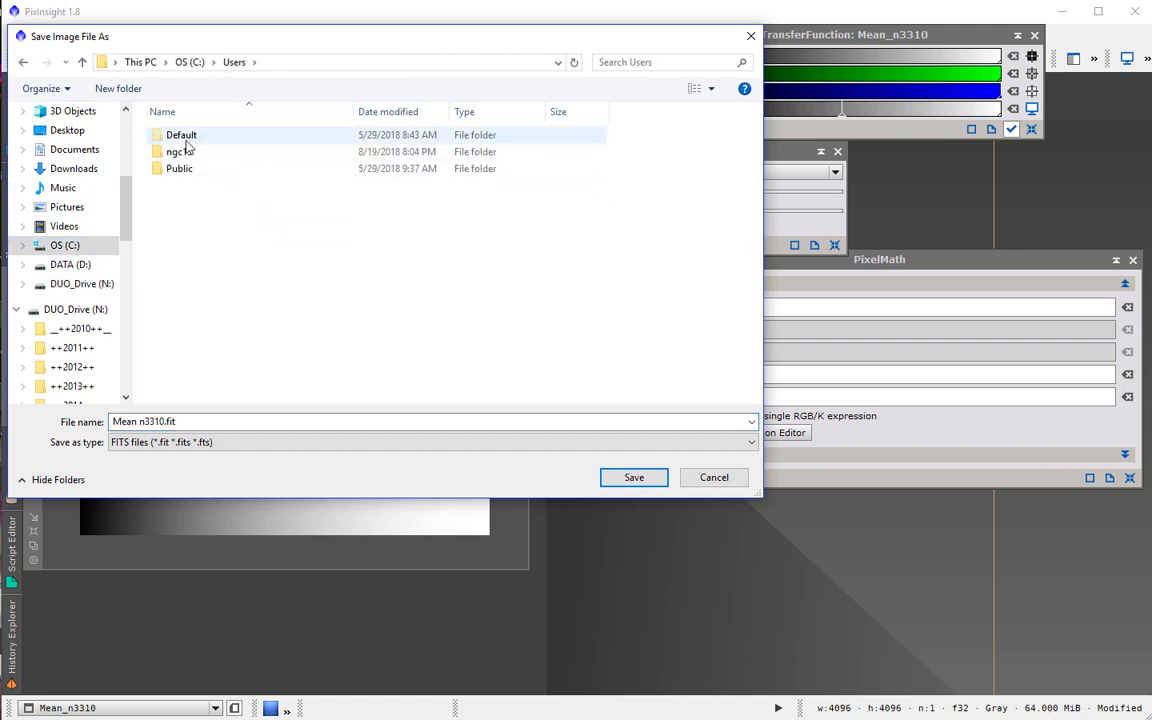
pyautogui.doubleClick(180, 152)
pyautogui.click(209, 421)
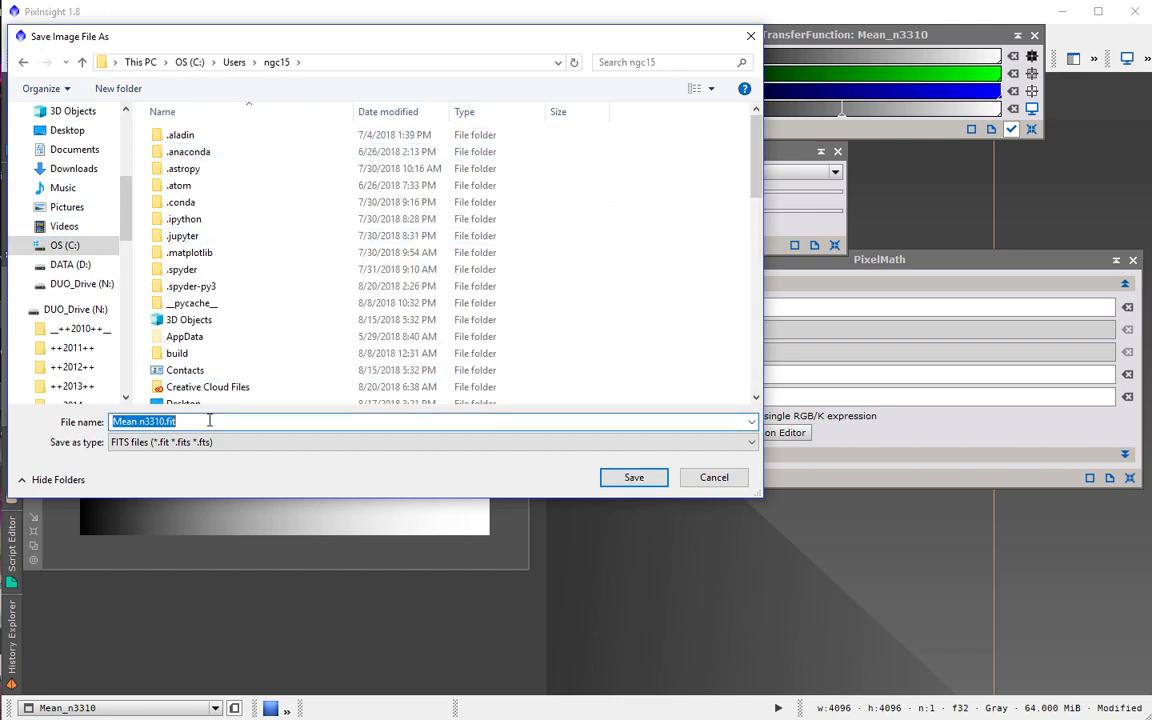
pyautogui.write('test')
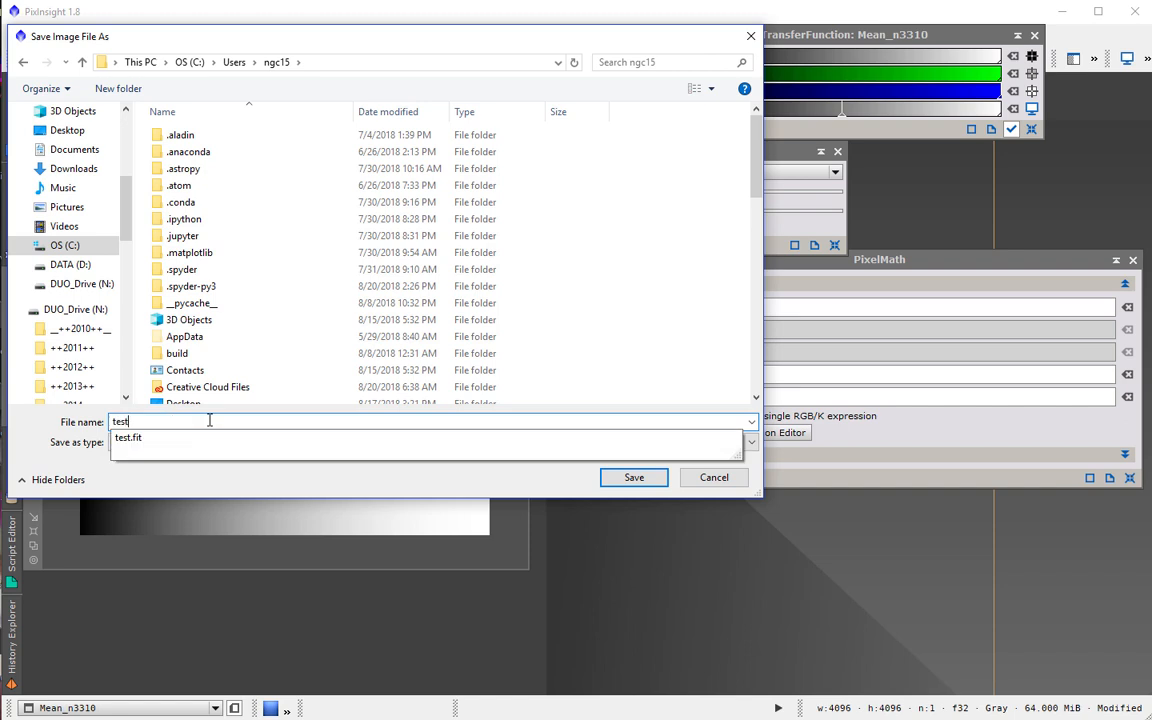
pyautogui.write('.fit')
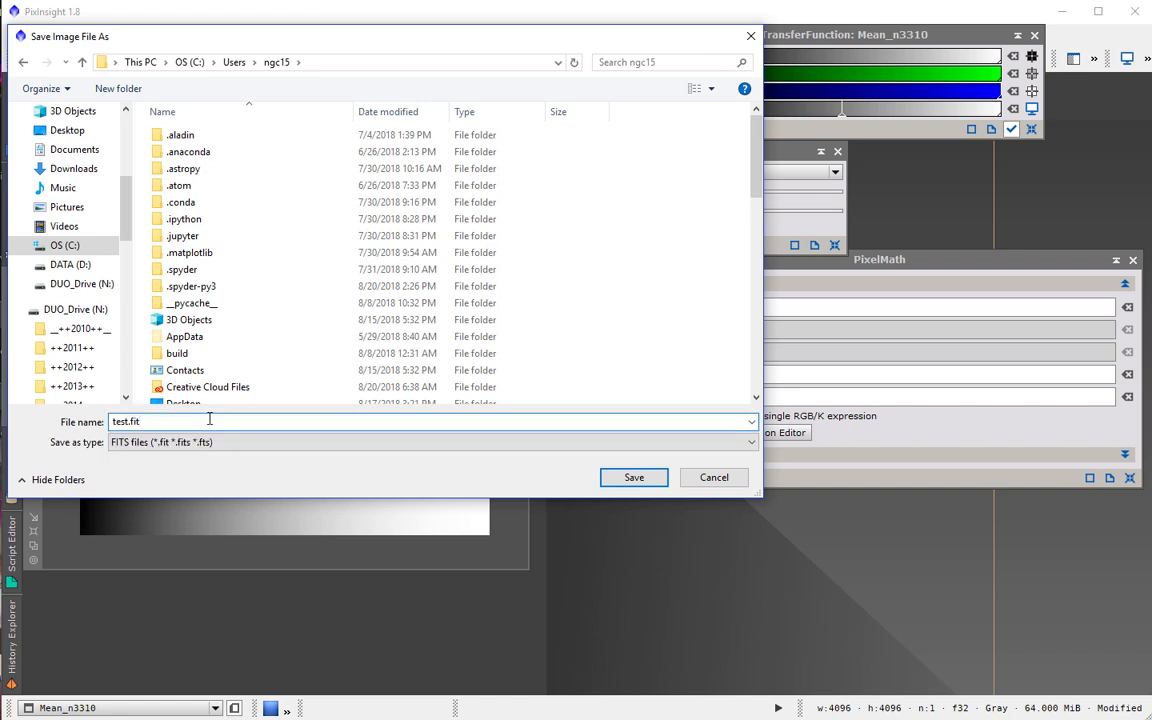
pyautogui.click(630, 477)
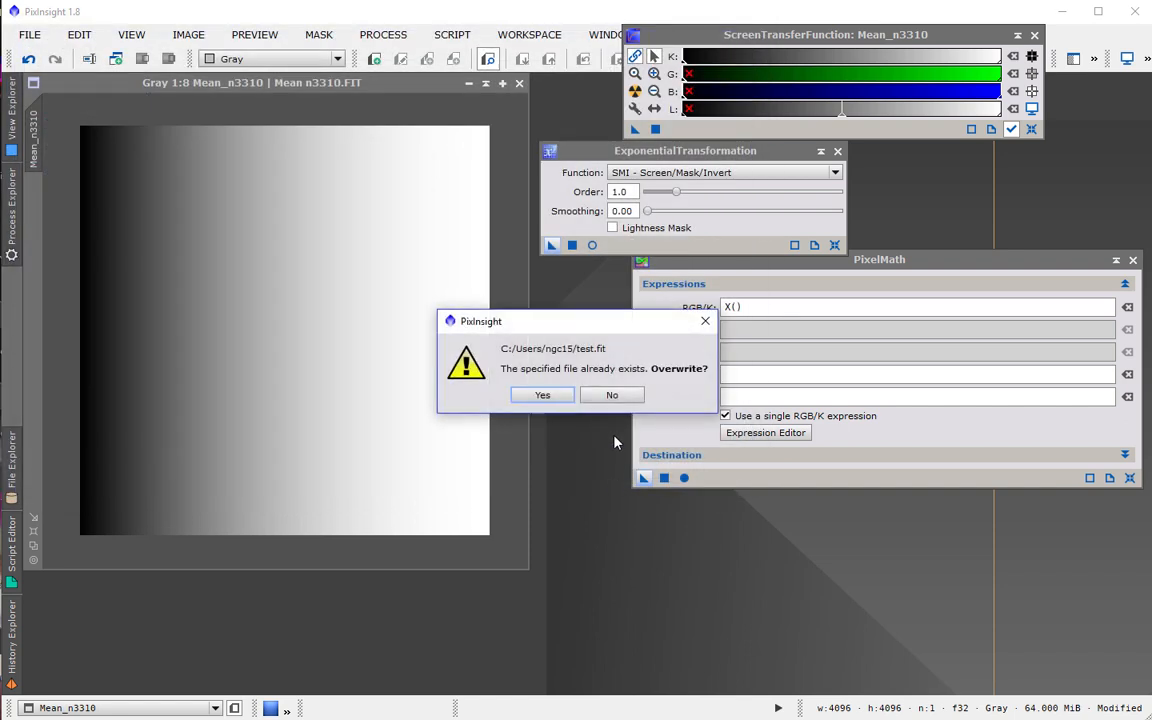
pyautogui.click(542, 395)
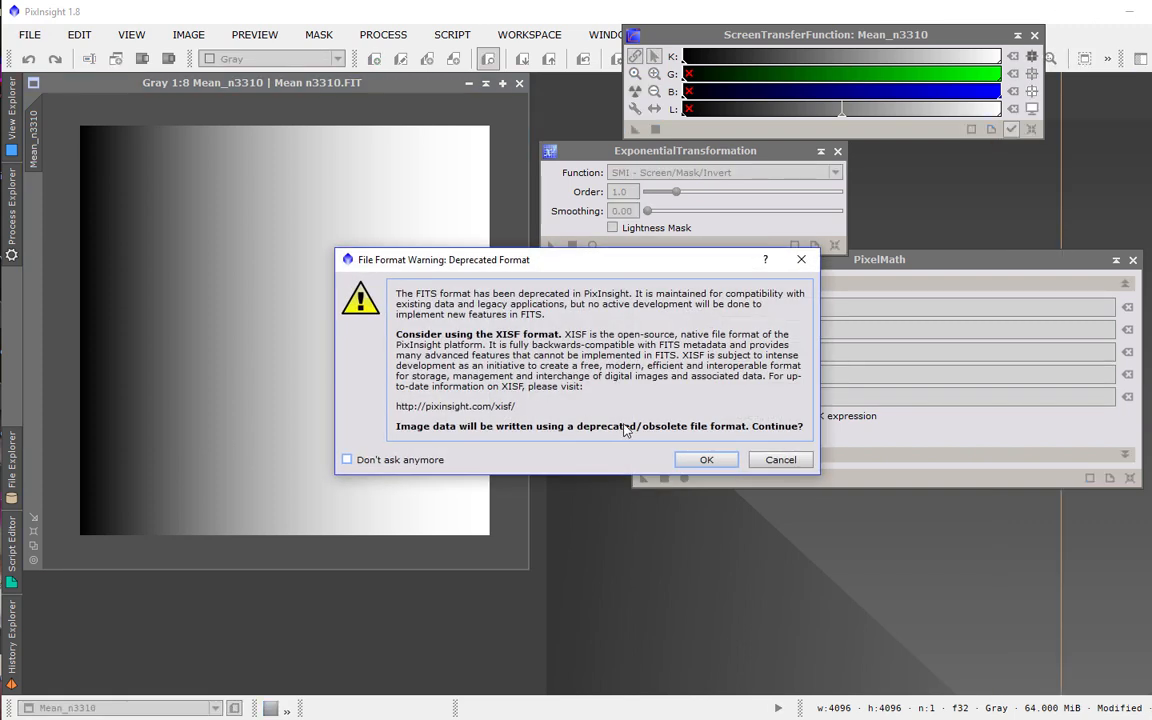
pyautogui.press('Return')
pyautogui.press('Return')
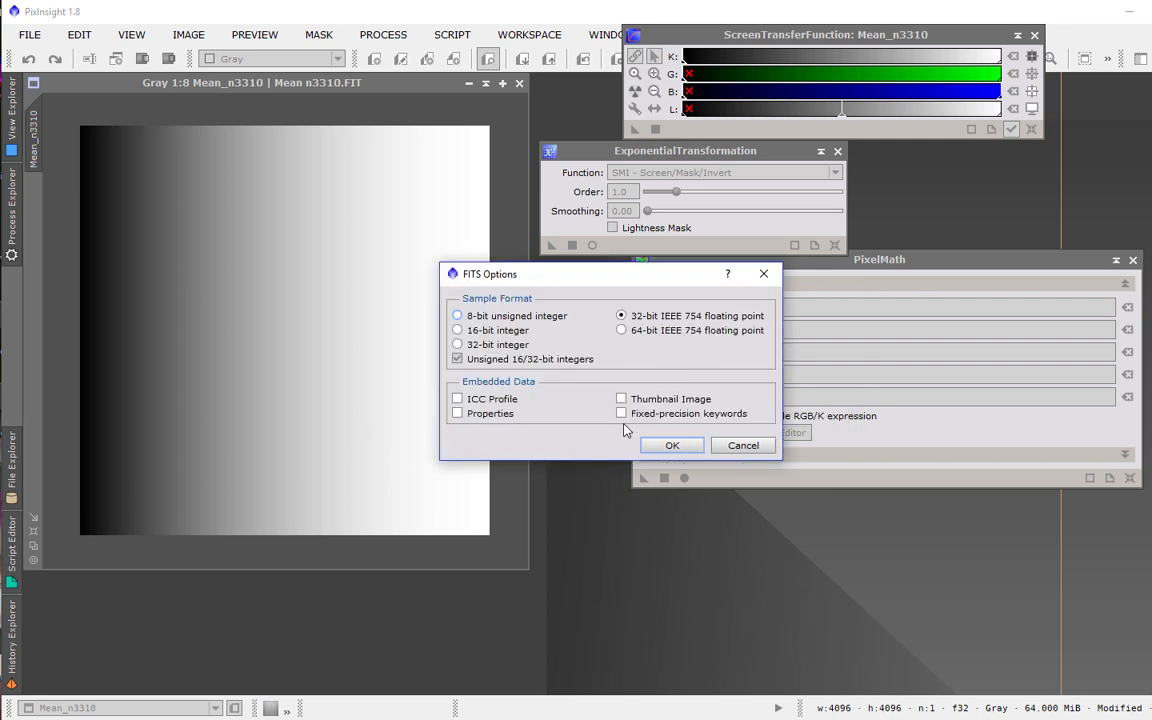
pyautogui.press('Return')
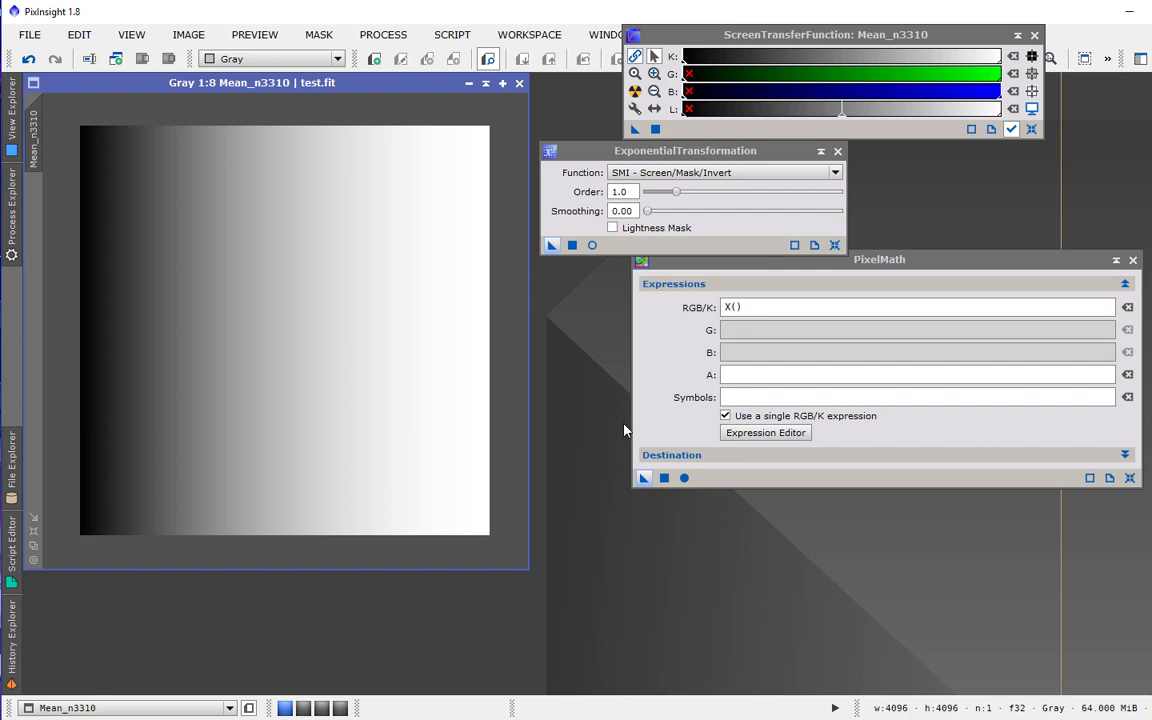
# Switch to Spyder and run LinearFit.py.
pyautogui.click(680, 718)
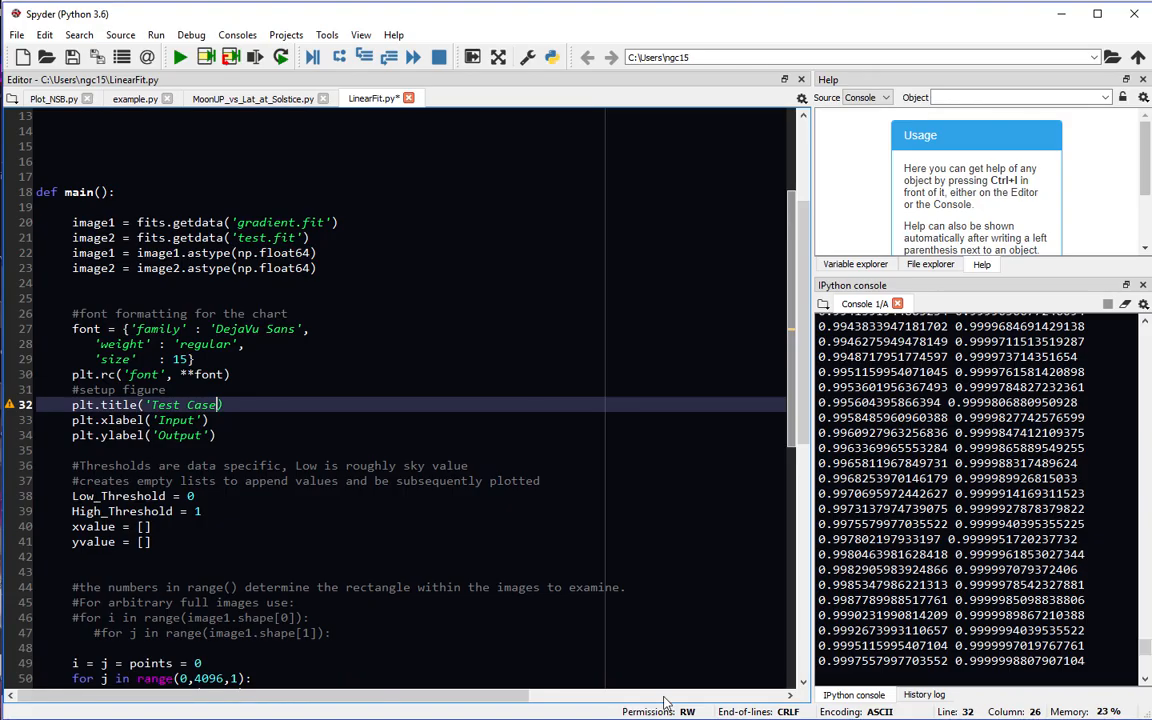
pyautogui.click(180, 59)
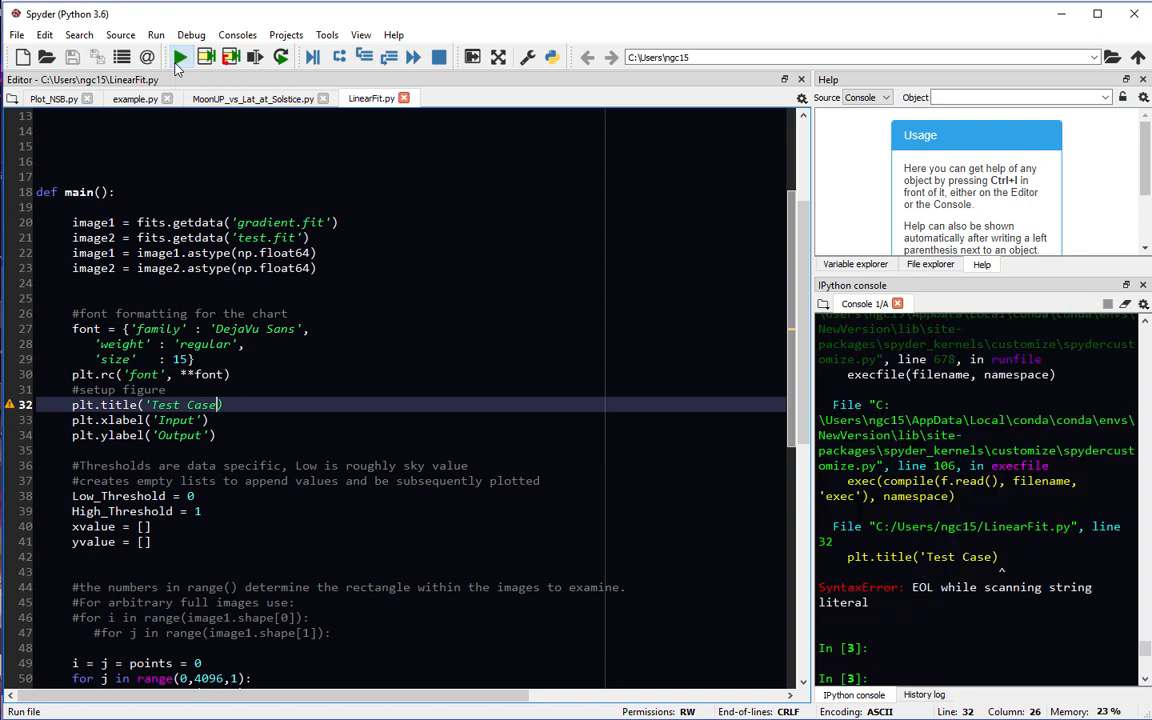
# Complete line 32 as plt.title('Test Case') and run the script again.
pyautogui.write("'")
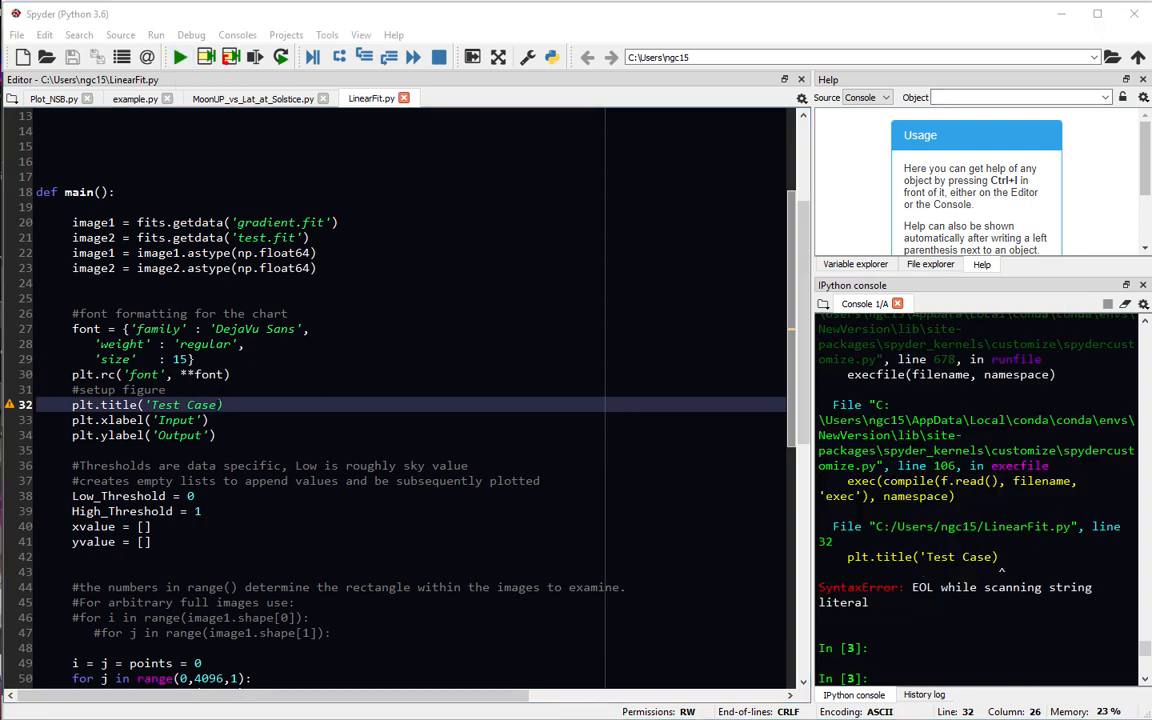
pyautogui.write(')')
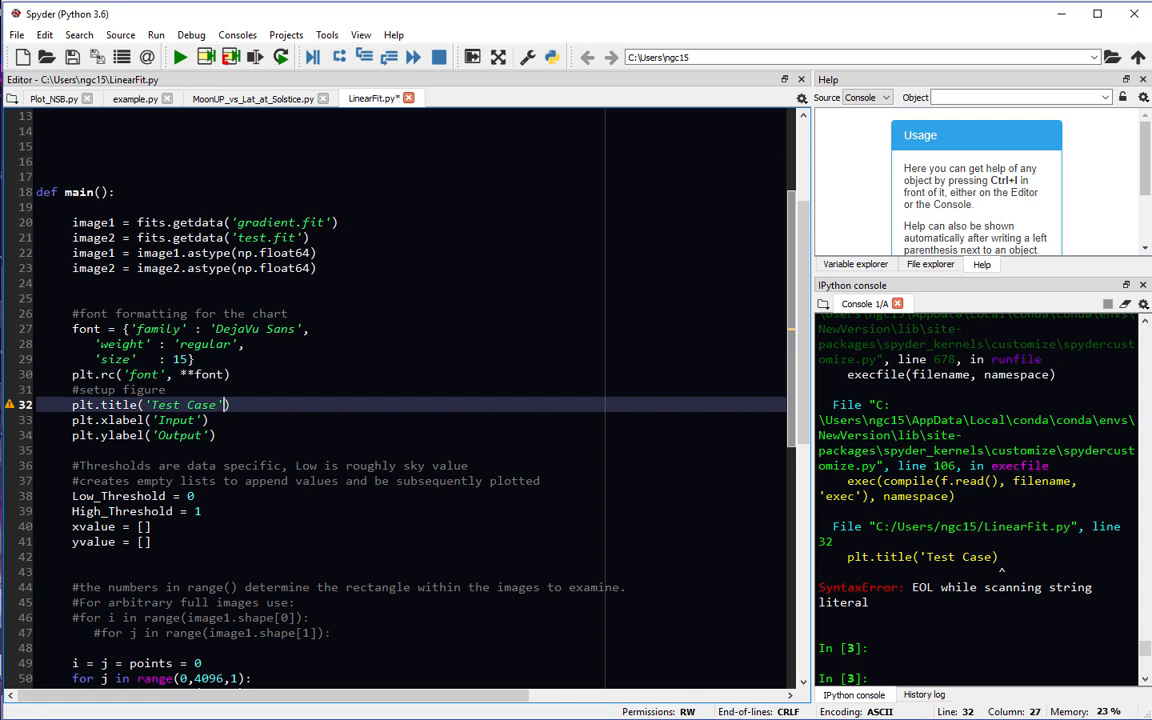
pyautogui.click(180, 58)
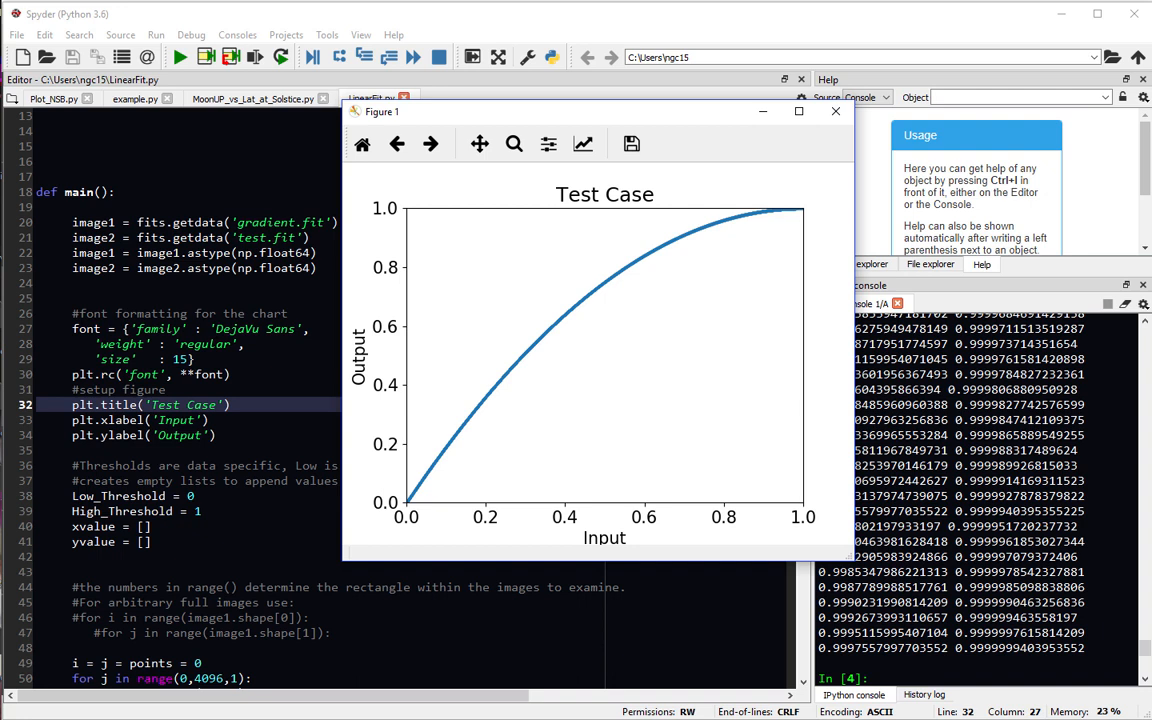
# Move and enlarge the Figure 1 plot window to examine the curve.
pyautogui.moveTo(472, 104); pyautogui.dragTo(320, 134)
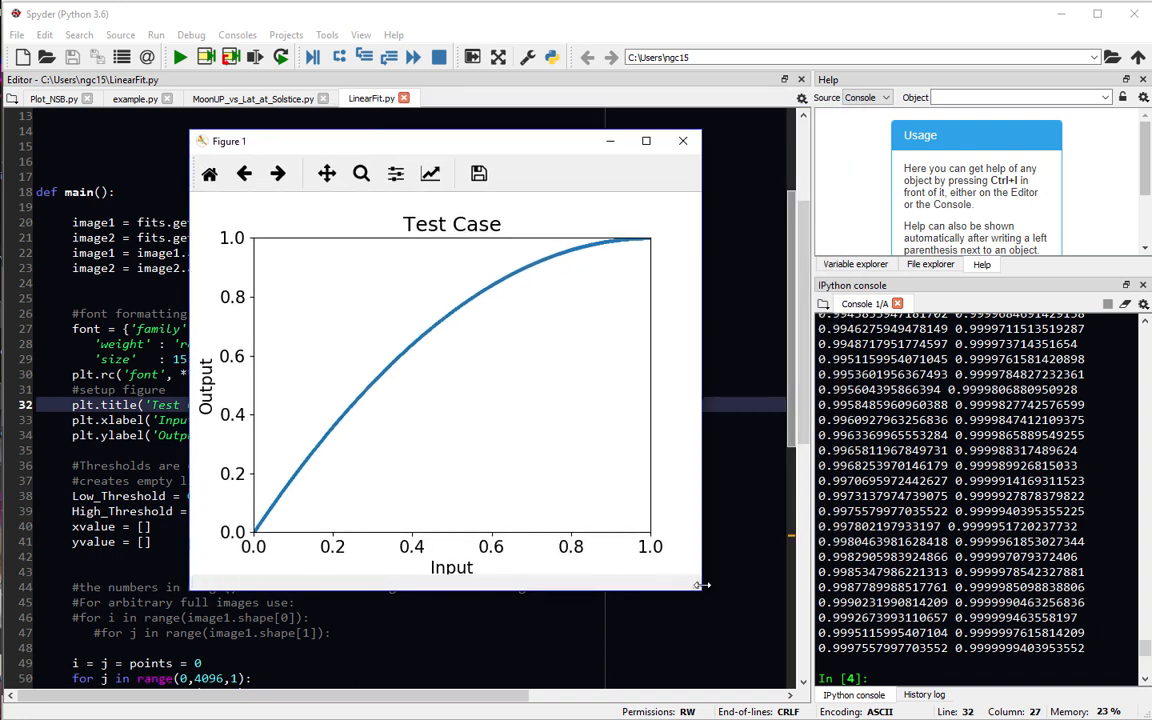
pyautogui.moveTo(700, 585); pyautogui.dragTo(711, 637)
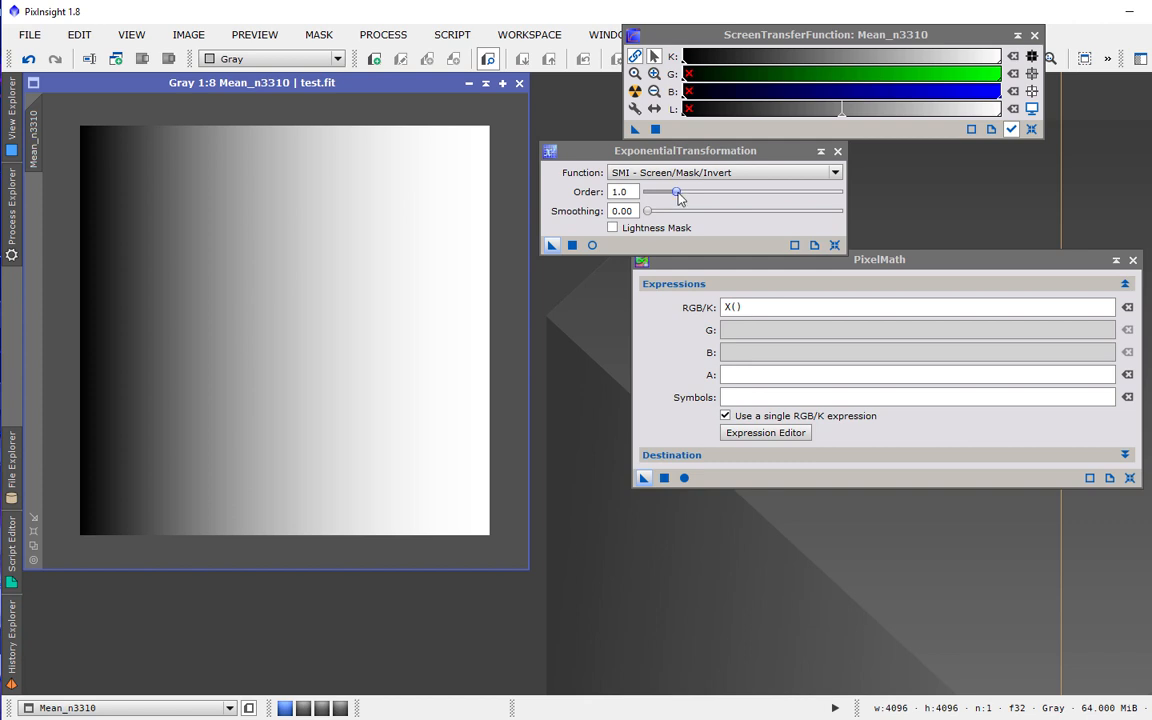
# Undo the SMI transformation, set Order to 2.0, and reapply SMI to the gradient image.
pyautogui.click(28, 62)
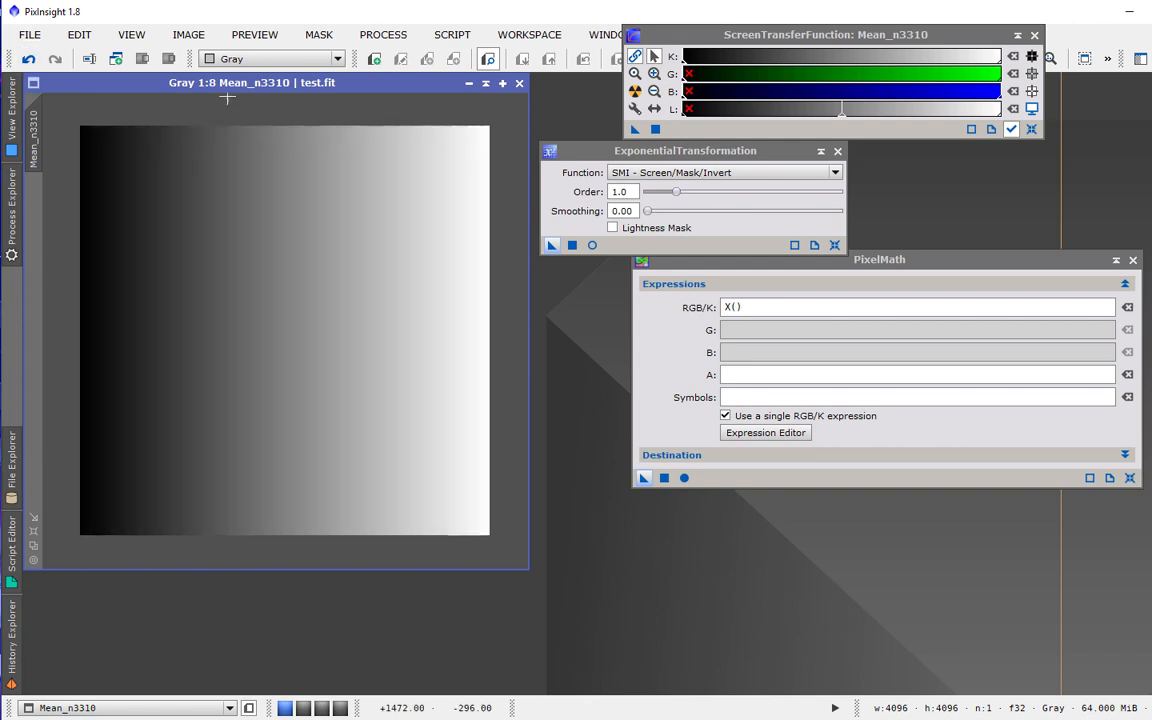
pyautogui.moveTo(676, 191); pyautogui.dragTo(712, 202)
pyautogui.moveTo(551, 245); pyautogui.dragTo(344, 303)
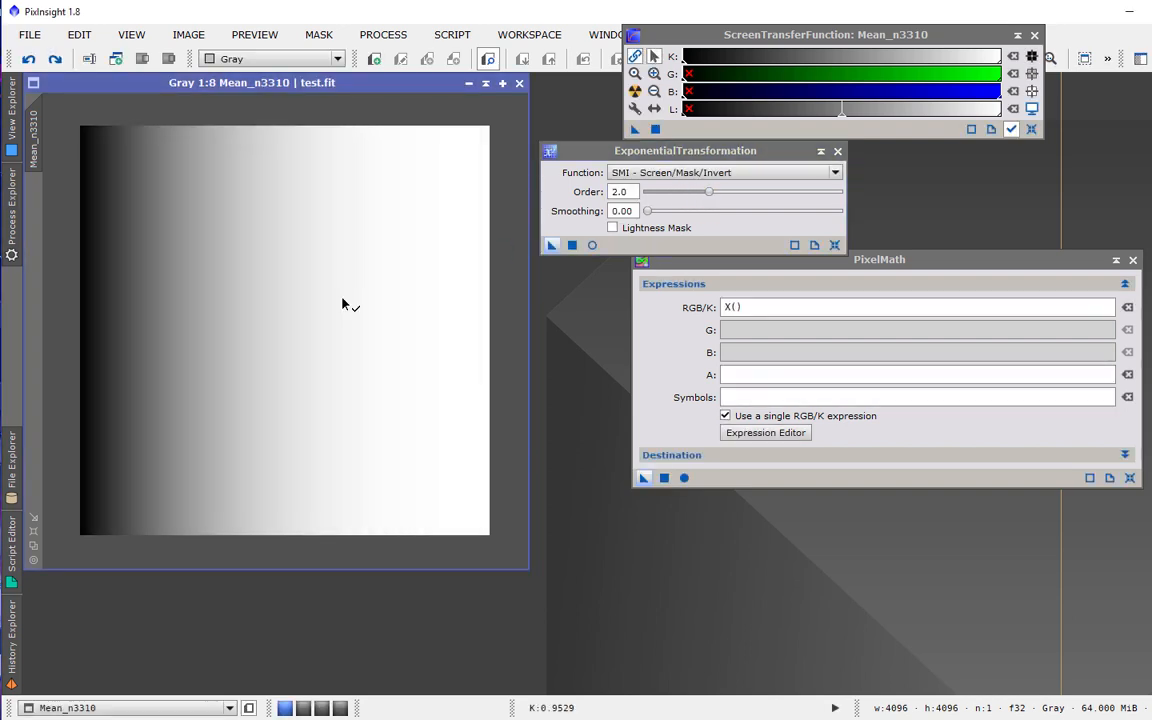
# Save the SMI-transformed gradient image as test.fit, overwriting the existing file and accepting the FITS format warnings.
pyautogui.click(30, 36)
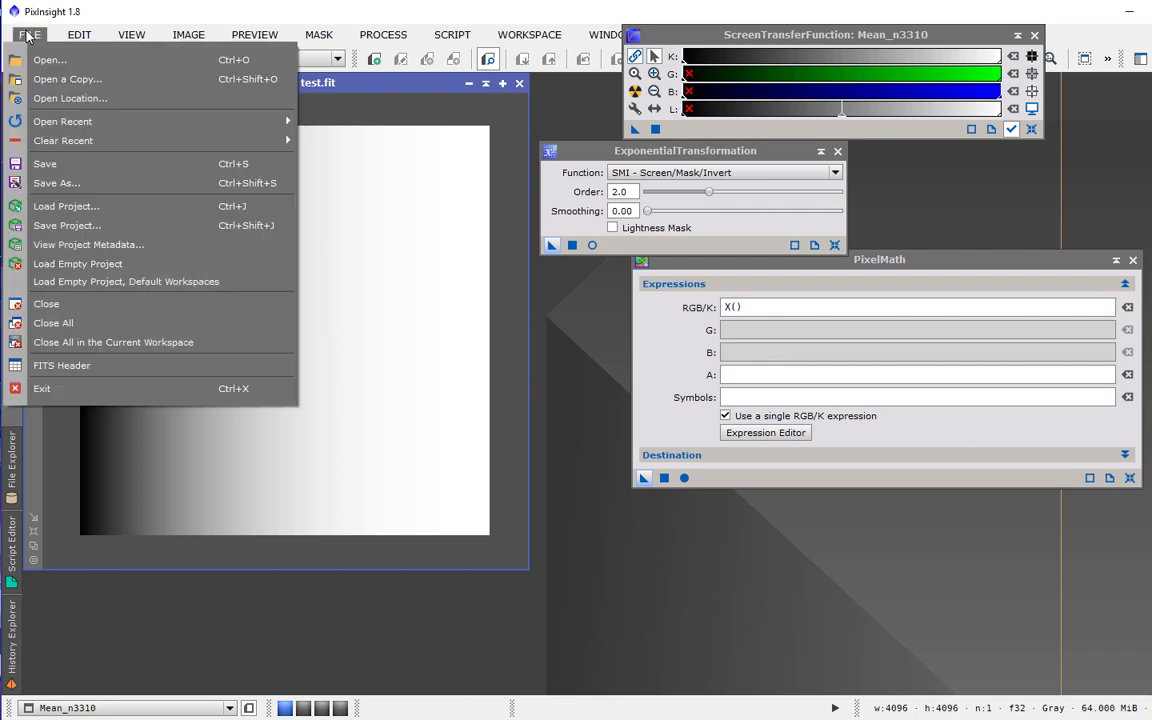
pyautogui.click(68, 183)
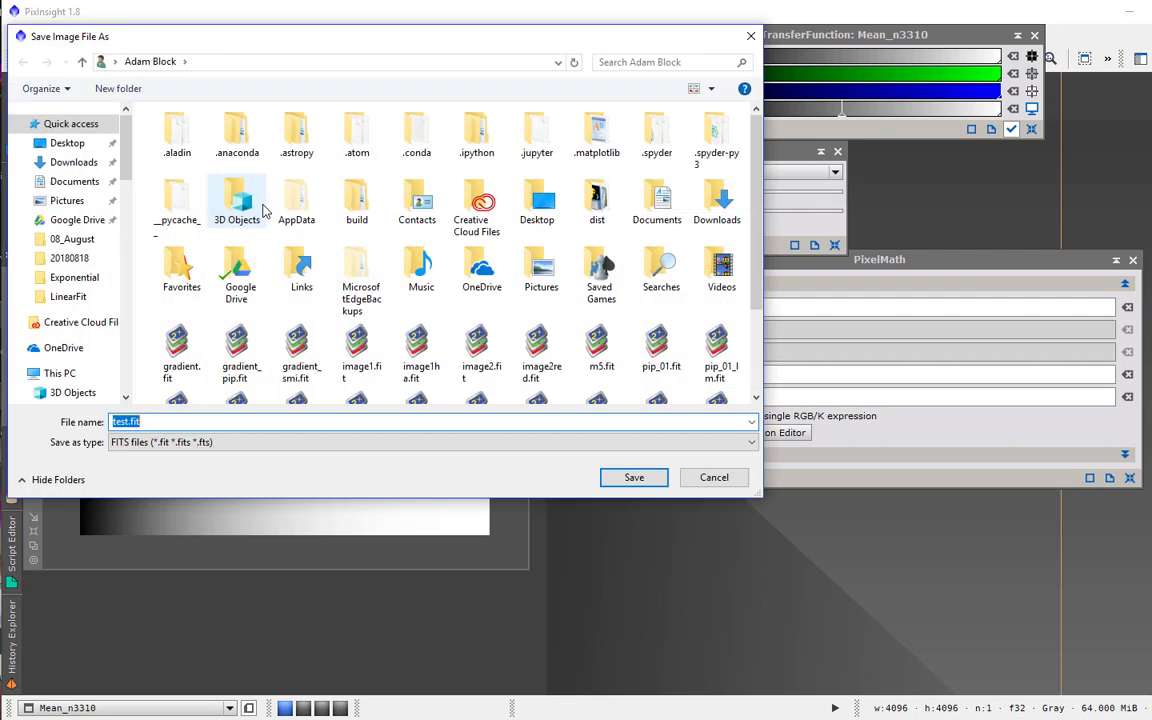
pyautogui.click(633, 477)
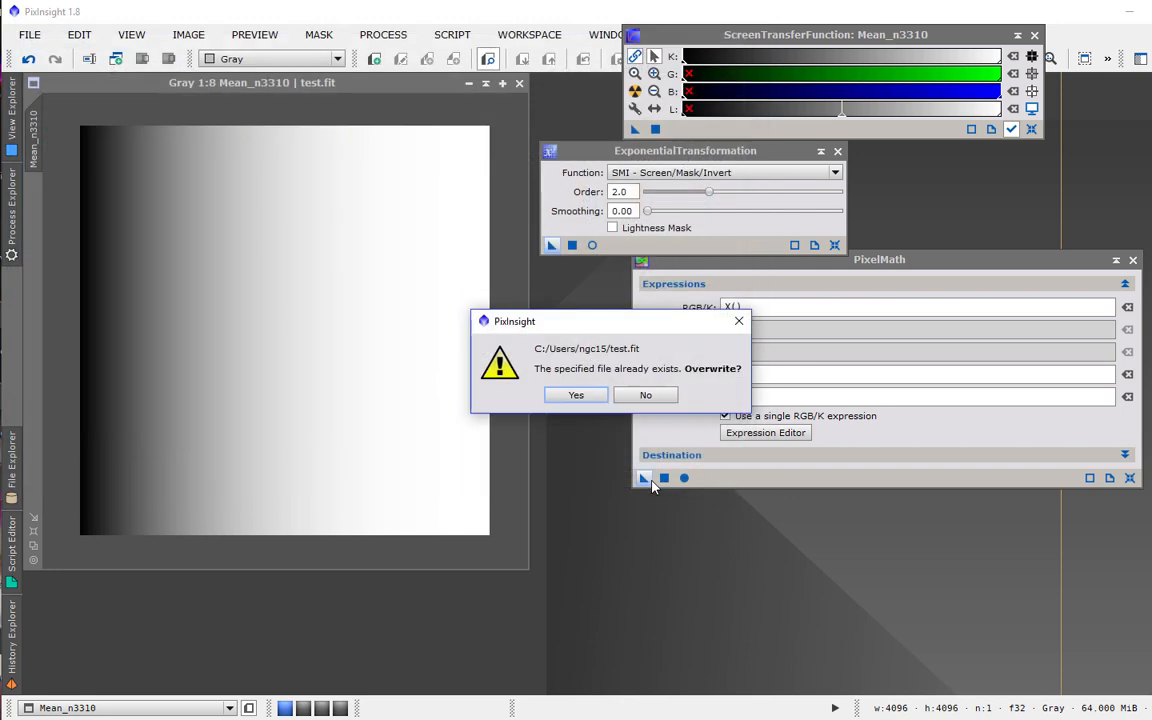
pyautogui.click(577, 396)
pyautogui.click(735, 460)
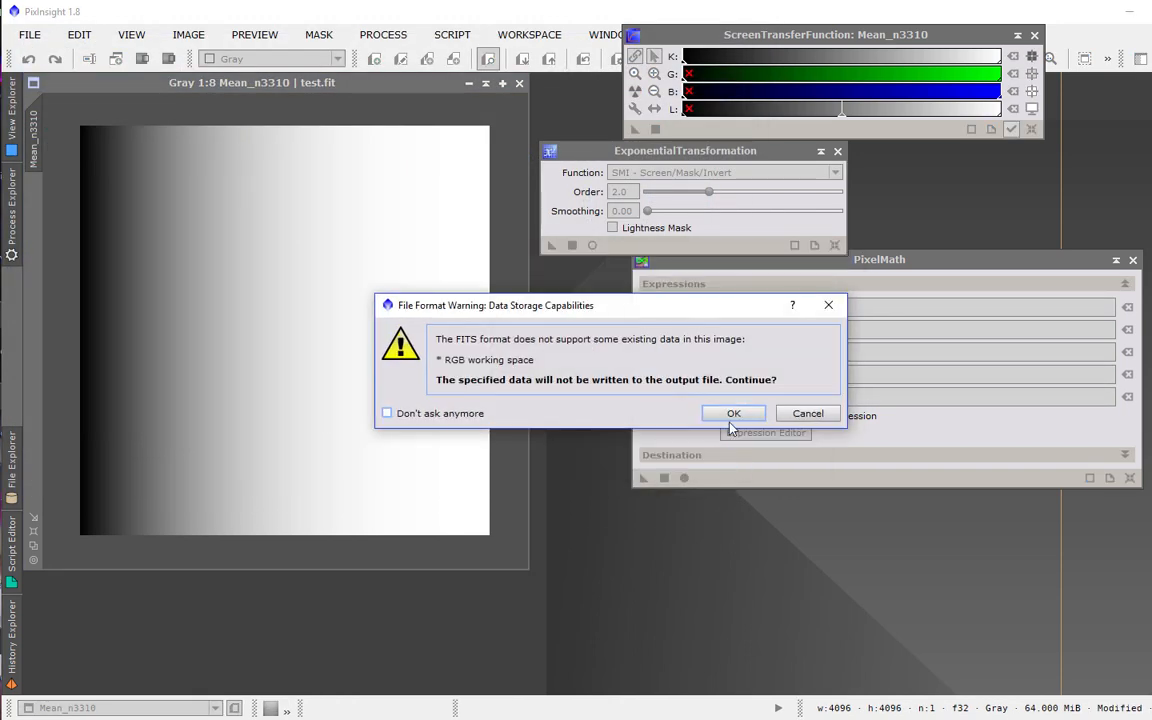
pyautogui.click(731, 416)
pyautogui.click(688, 442)
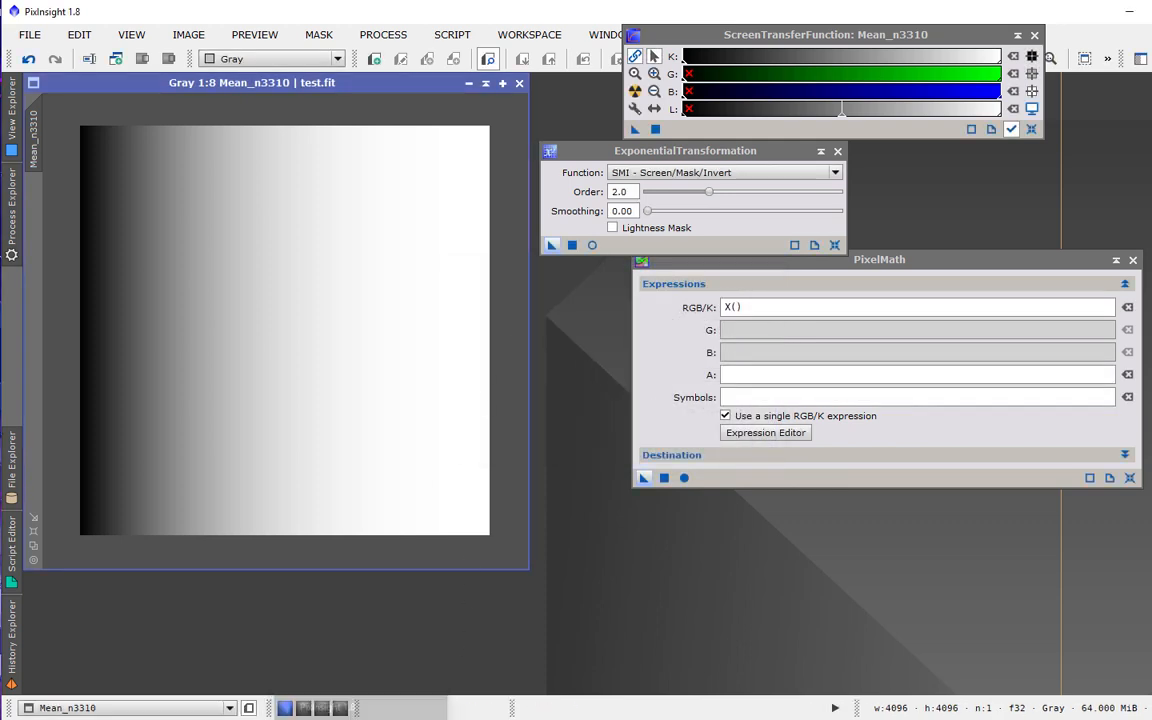
# Switch to Spyder and rerun LinearFit.py to plot the SMI order 2.0 curve.
pyautogui.click(713, 714)
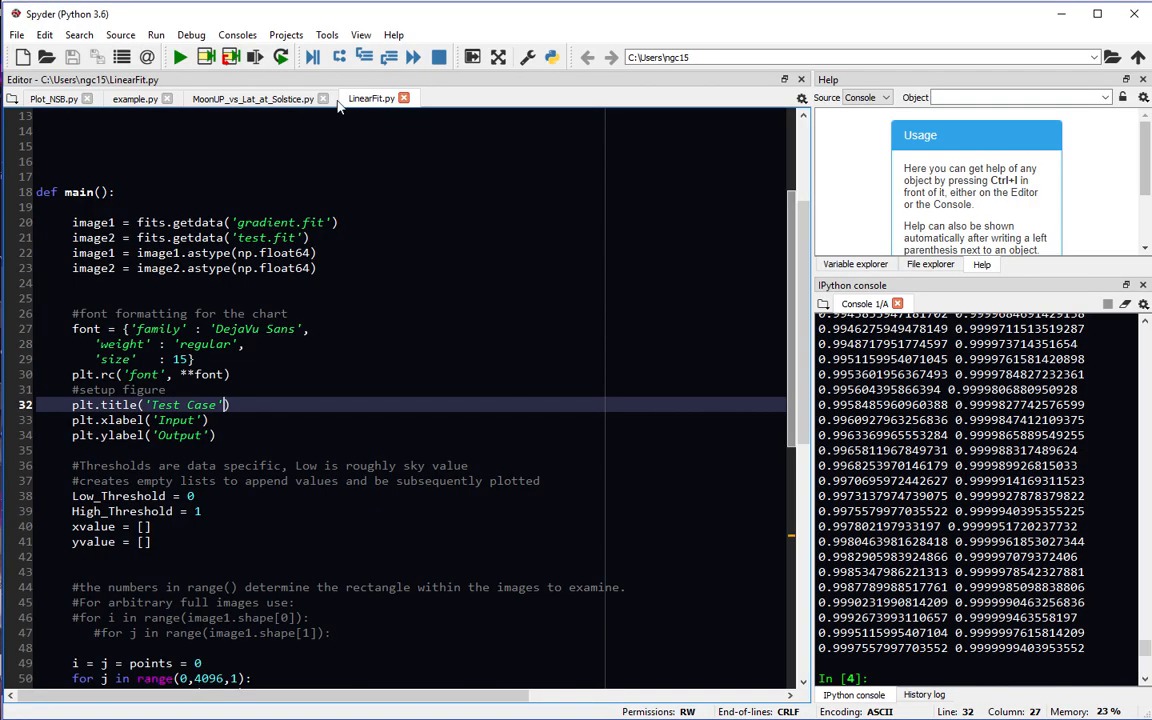
pyautogui.click(179, 59)
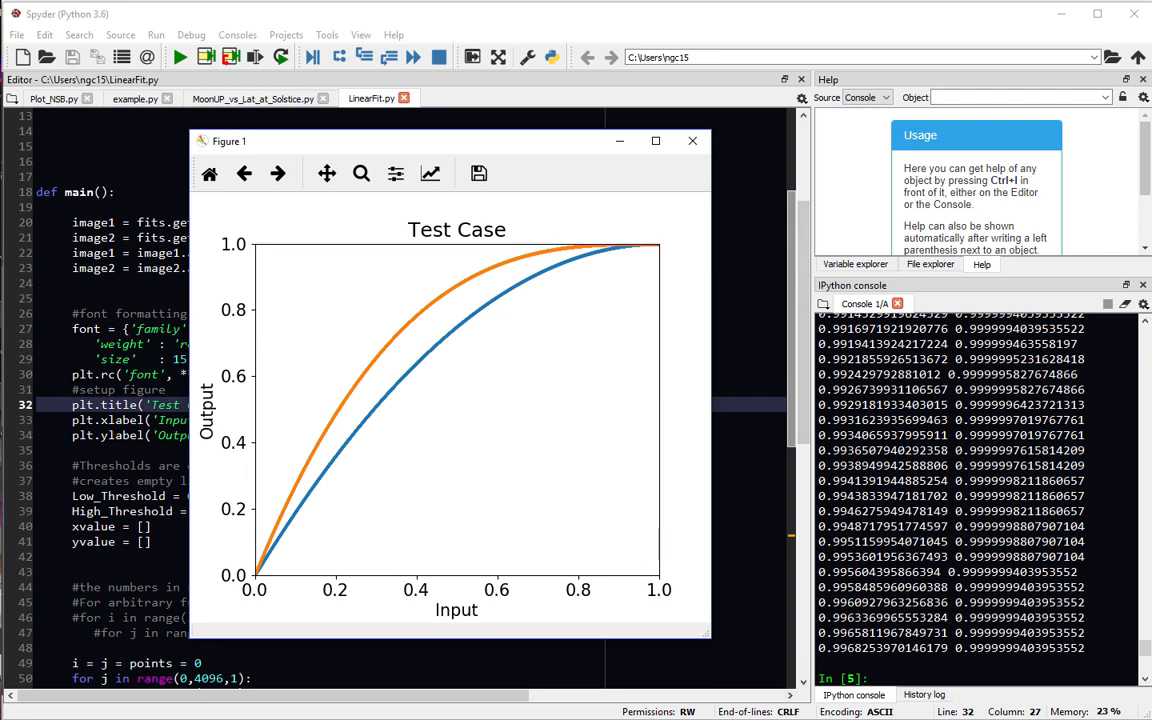
# Return to PixInsight, set the function to PIP - Power of Inverted Pixels, undo SMI, and apply PIP to the gradient.
pyautogui.click(712, 715)
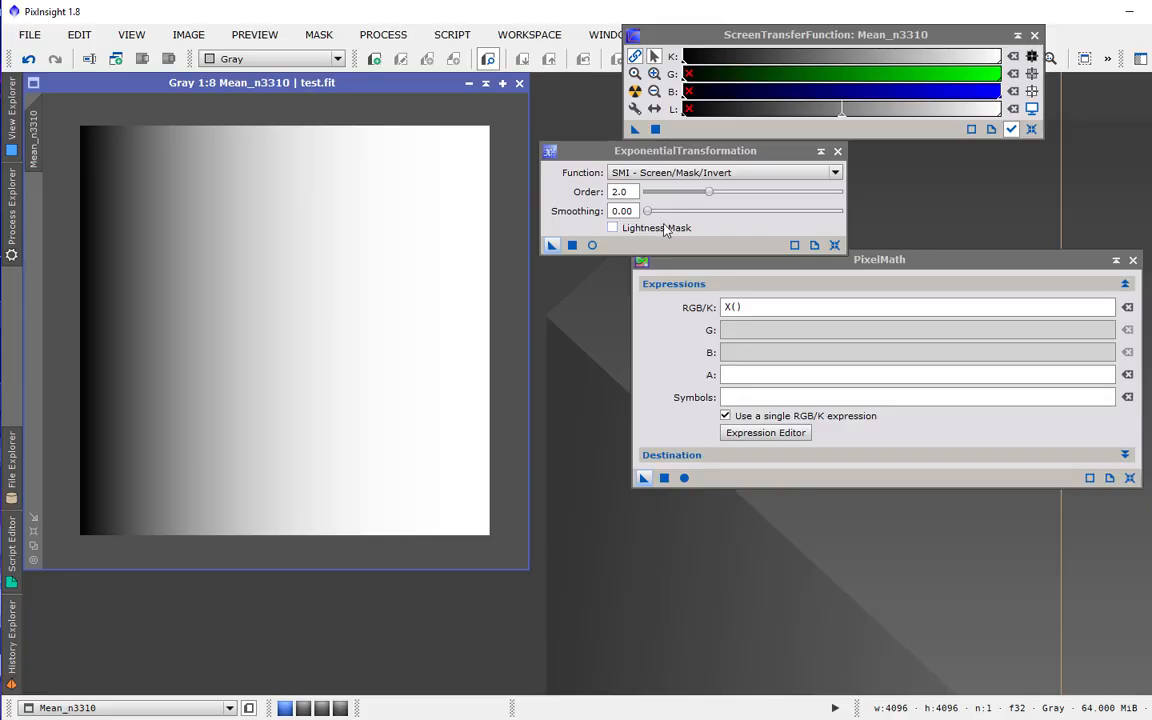
pyautogui.click(789, 178)
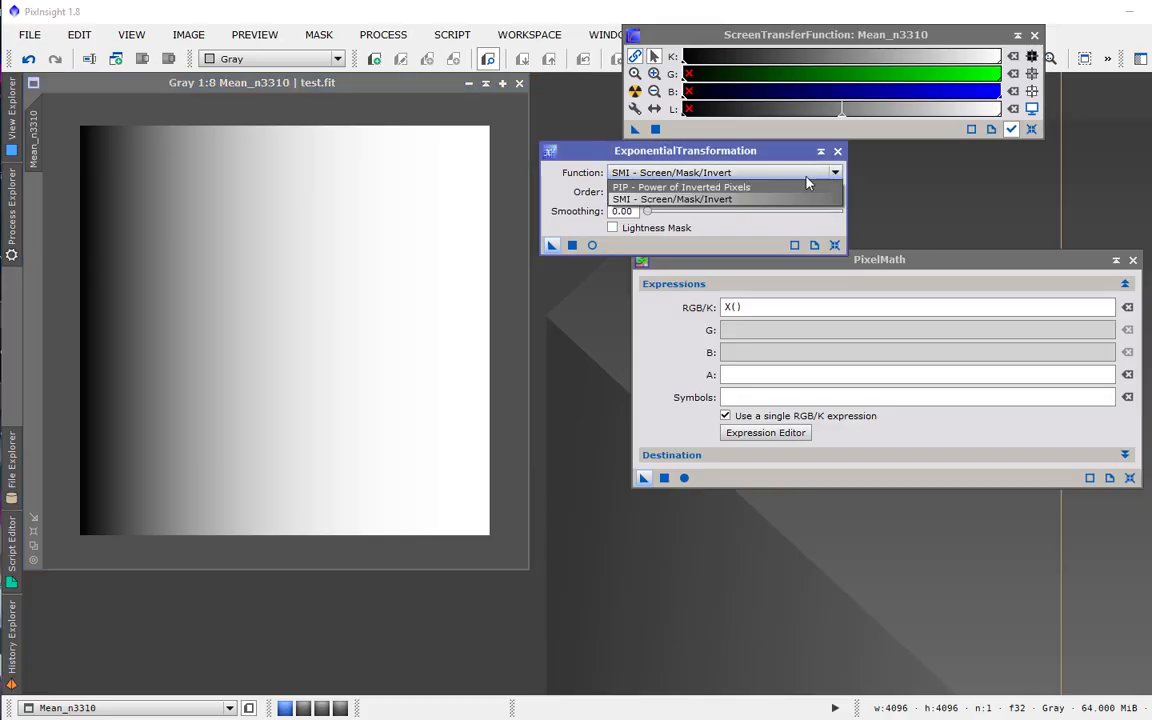
pyautogui.click(781, 192)
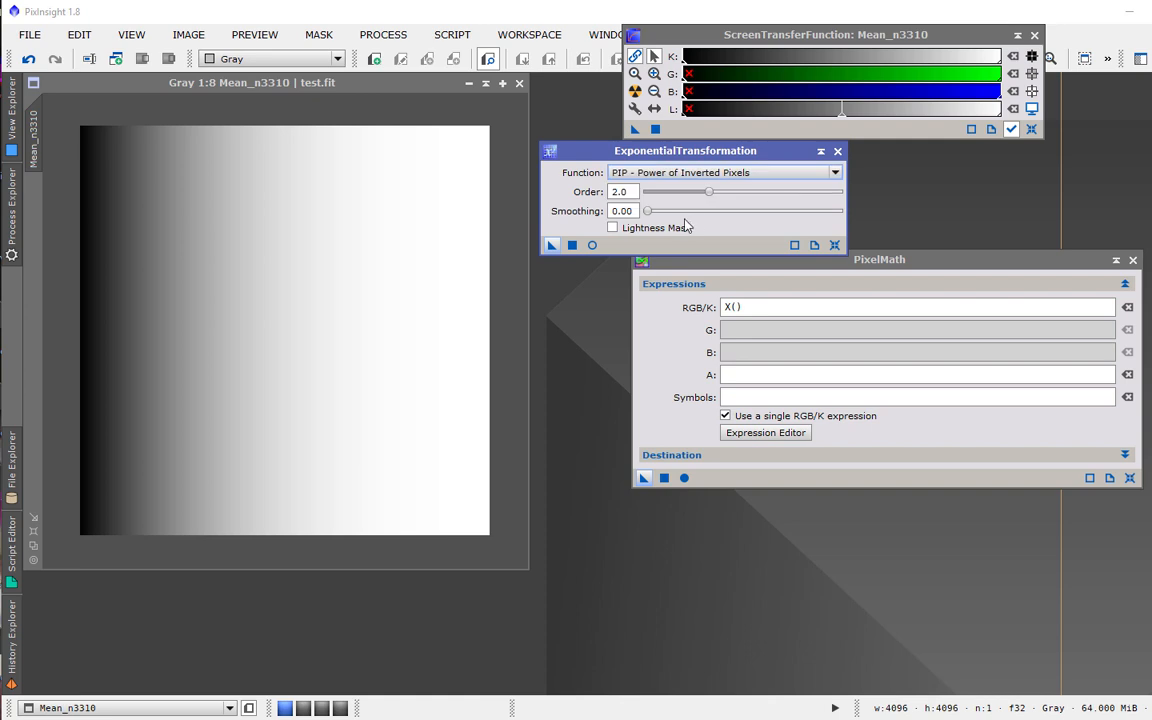
pyautogui.click(28, 60)
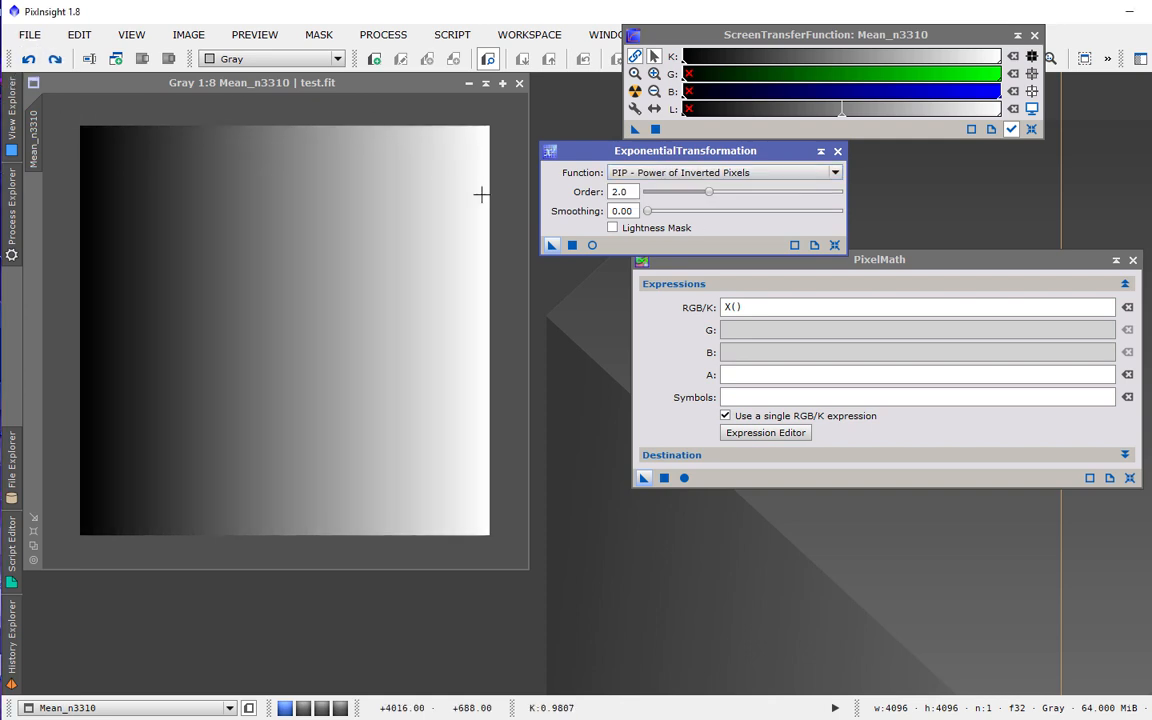
pyautogui.click(450, 260)
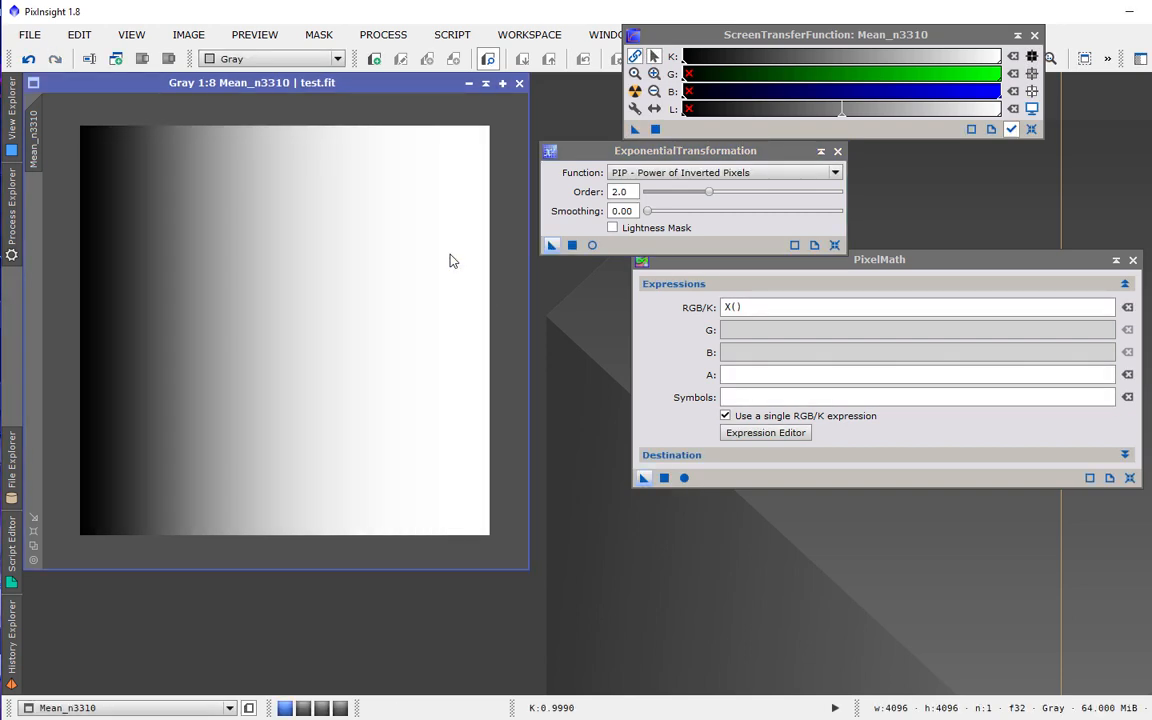
# Save the PIP-transformed gradient as test.fit, overwriting the file and accepting both FITS warnings.
pyautogui.click(33, 36)
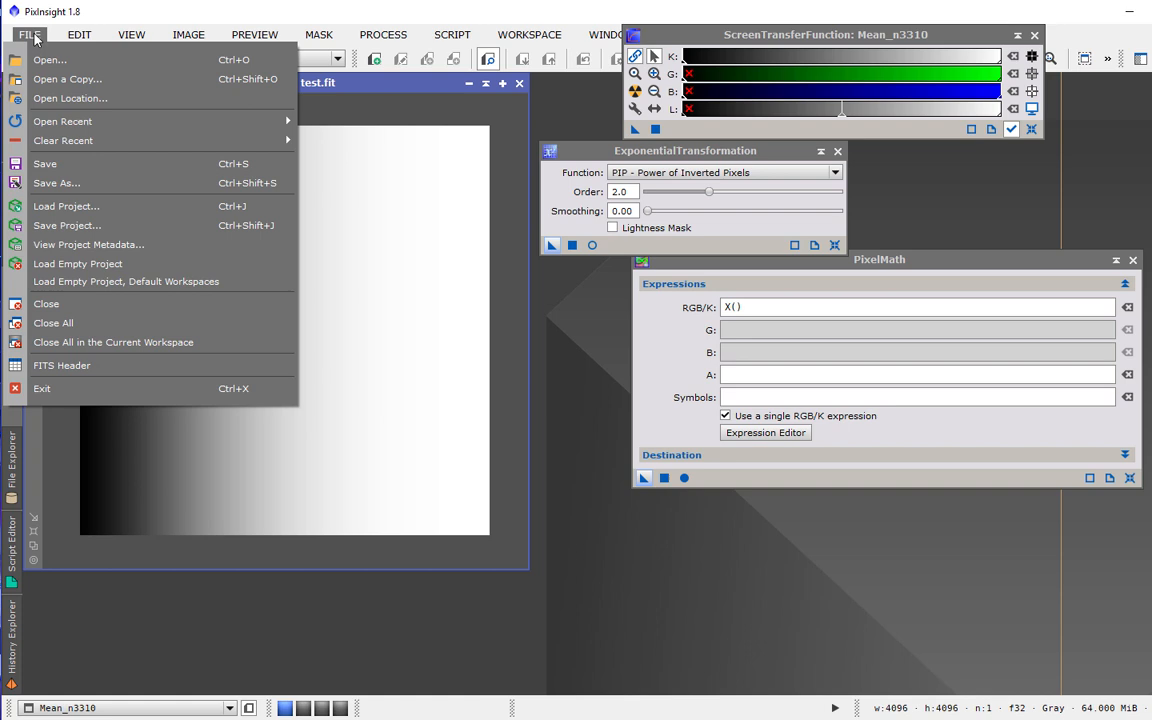
pyautogui.click(73, 183)
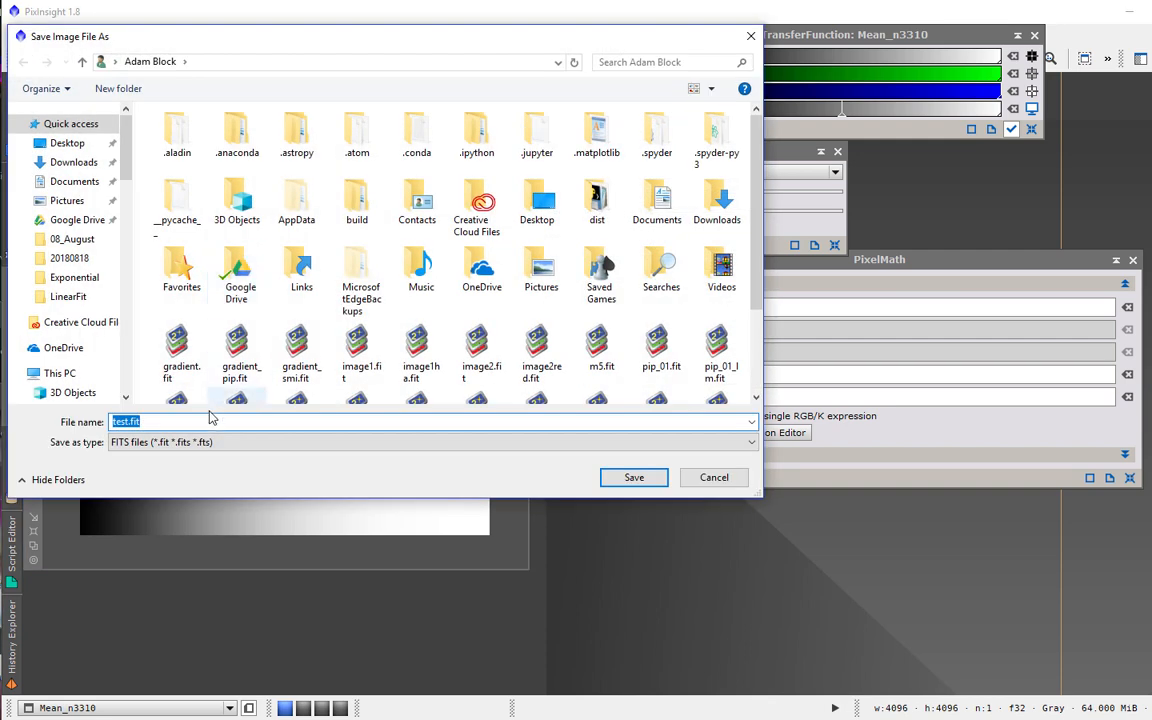
pyautogui.click(622, 478)
pyautogui.click(576, 396)
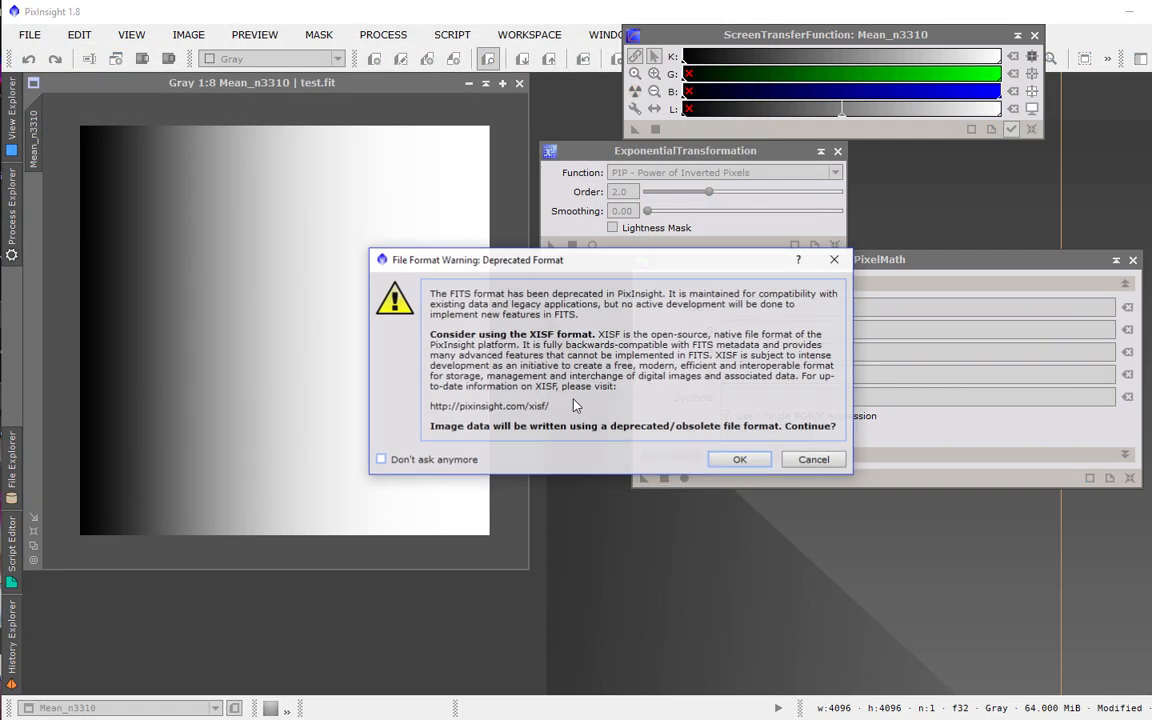
pyautogui.click(735, 459)
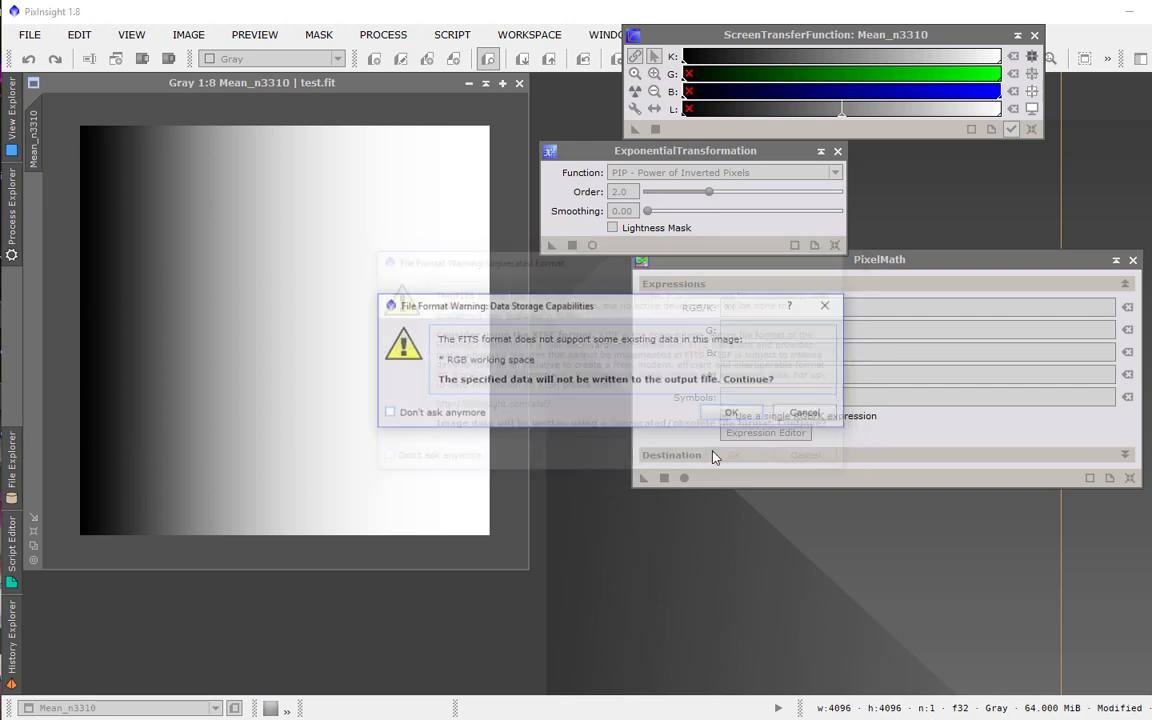
pyautogui.click(746, 404)
pyautogui.click(668, 442)
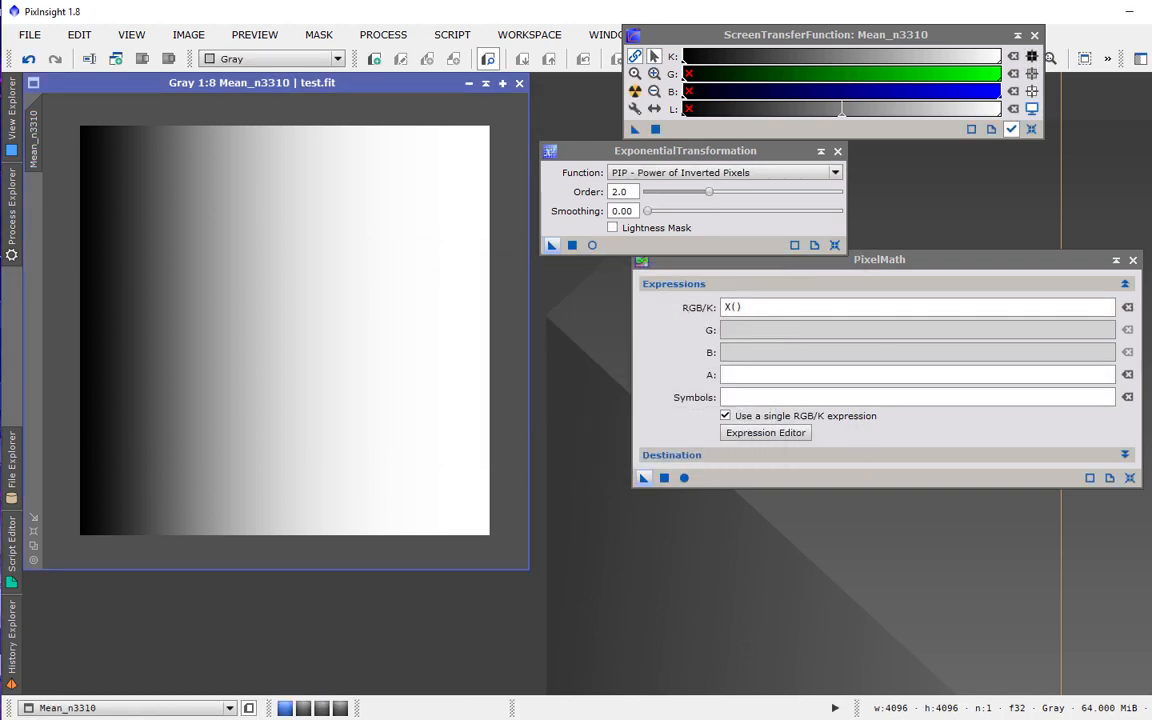
# Switch back to Spyder and run LinearFit.py again to plot the PIP curve.
pyautogui.hotkey('alt', 'Tab')
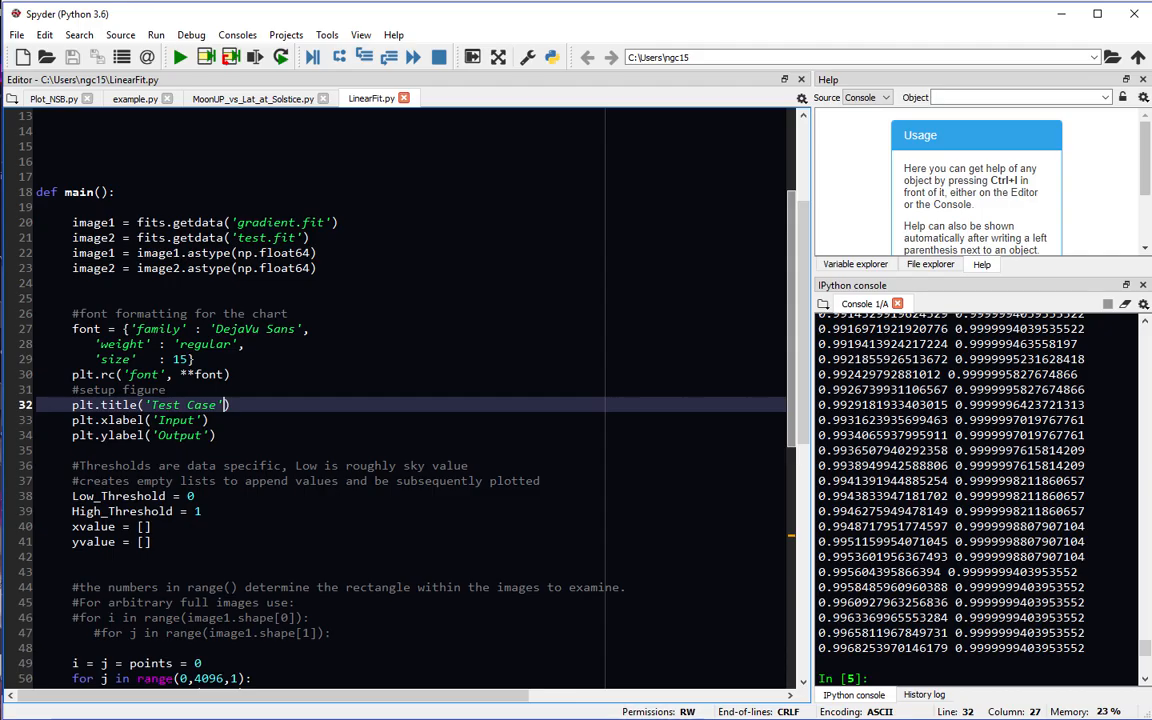
pyautogui.click(181, 60)
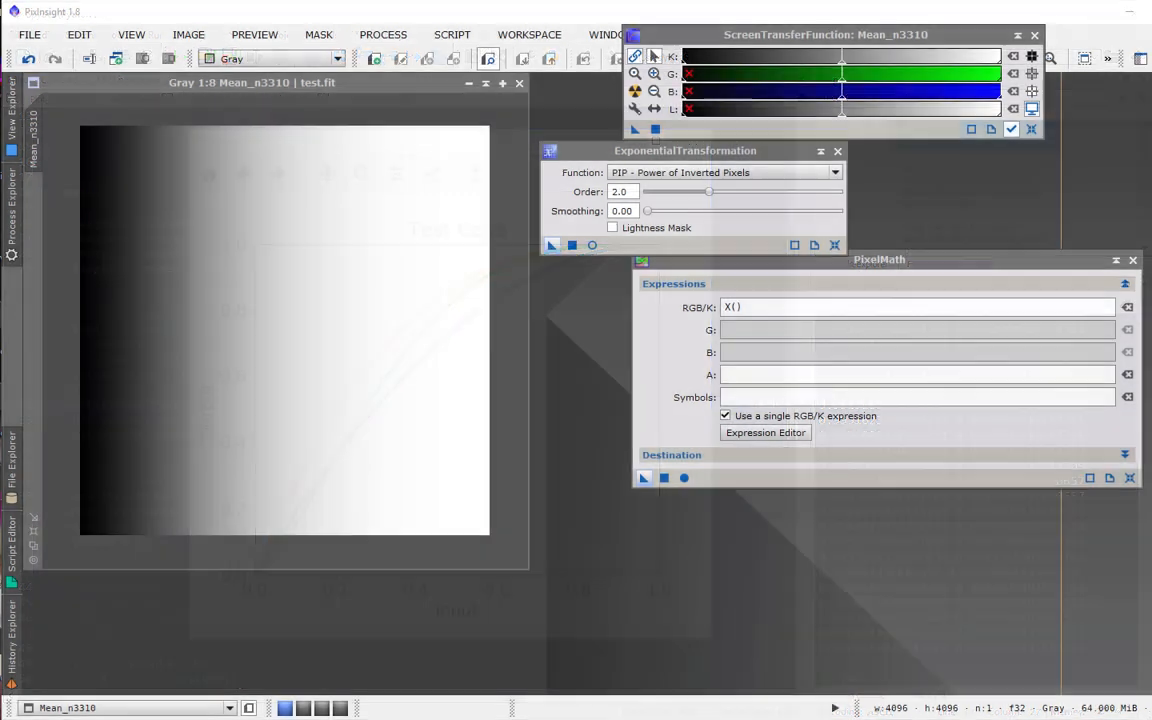
# Undo the PIP transformation on the test image.
pyautogui.moveTo(922, 265); pyautogui.dragTo(905, 272)
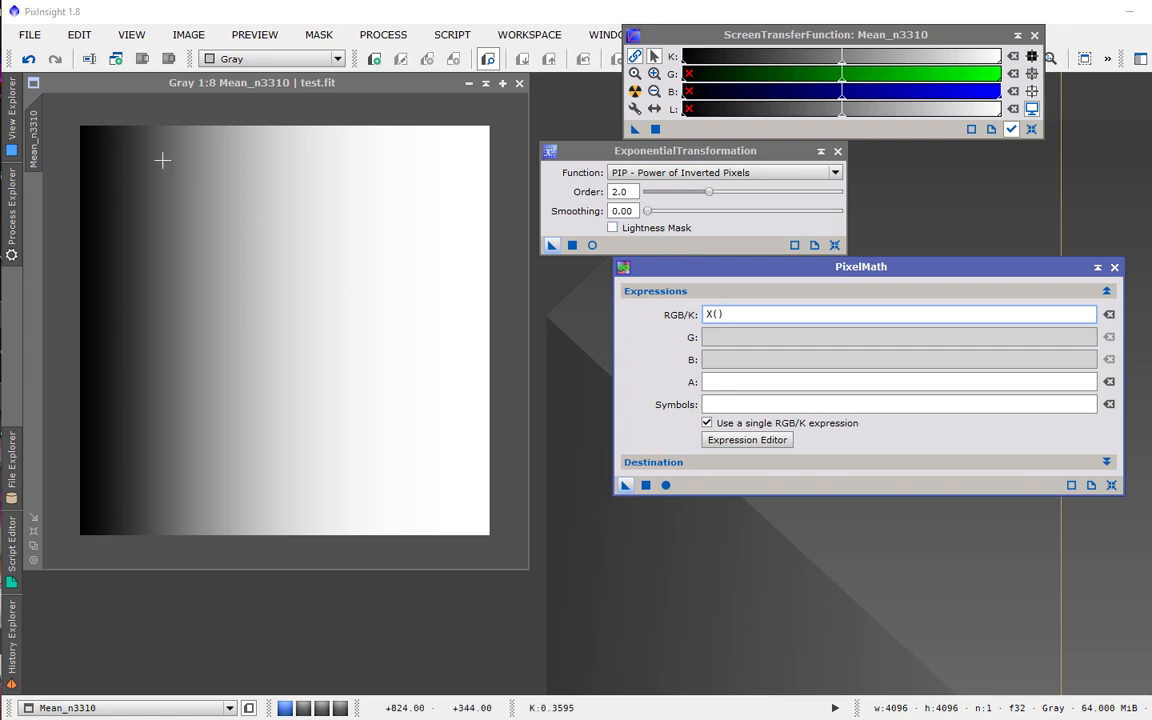
pyautogui.click(29, 58)
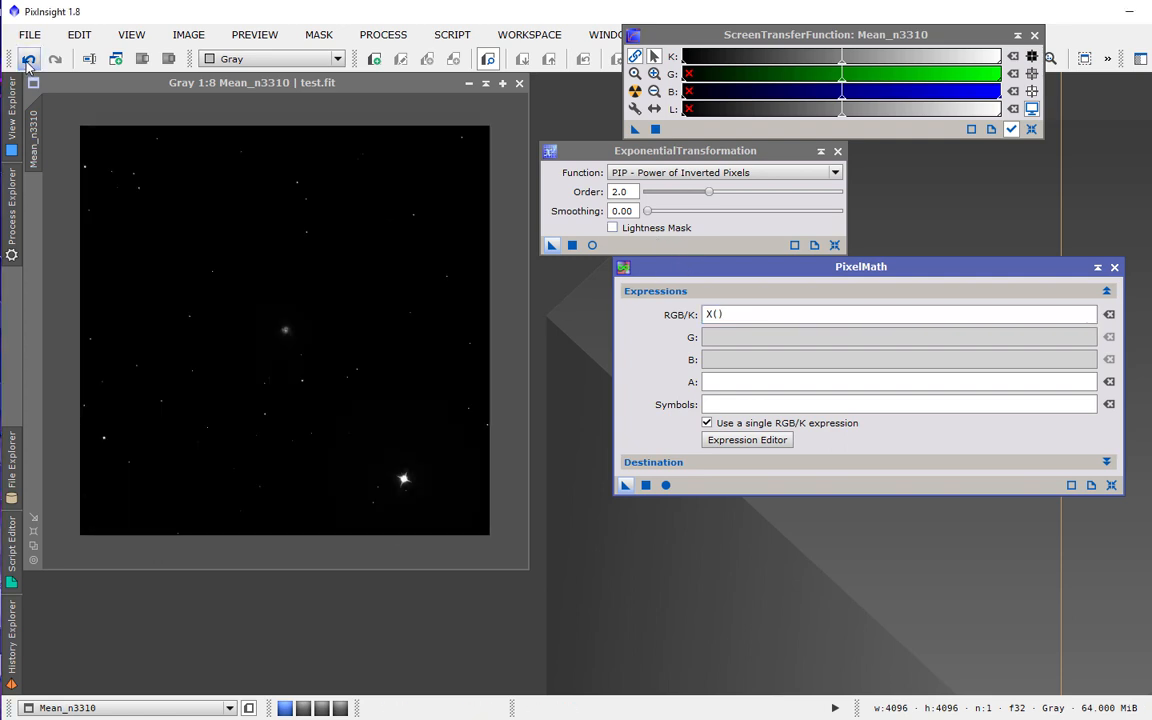
pyautogui.click(213, 314)
pyautogui.hotkey('ctrl', 'a')
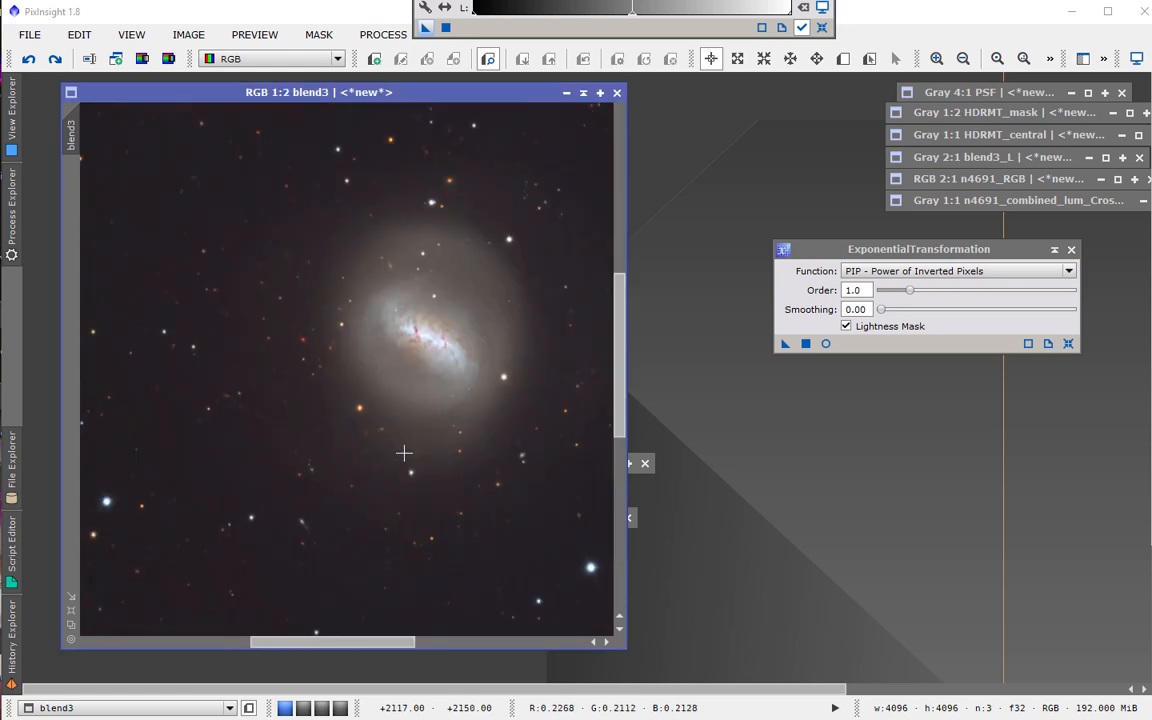
# Zoom out on the blend3 galaxy image and enlarge its window to view the whole frame.
pyautogui.press('-')
pyautogui.press('-')
pyautogui.press('-')
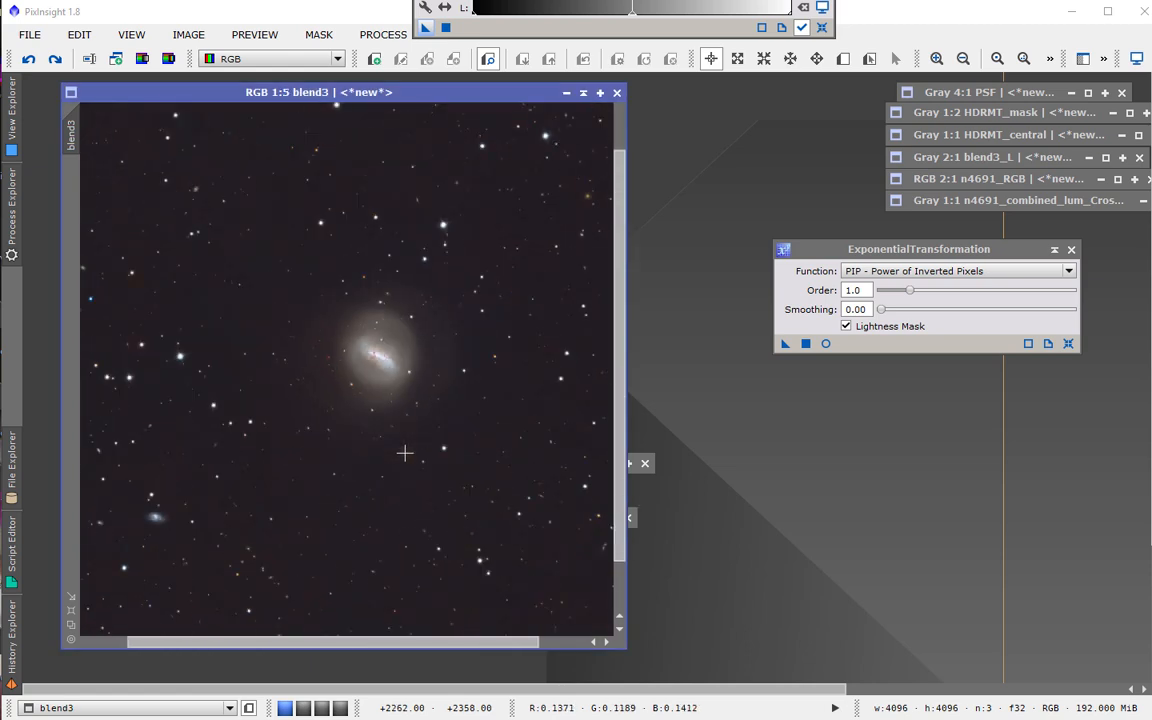
pyautogui.scroll(-1, 404, 453)
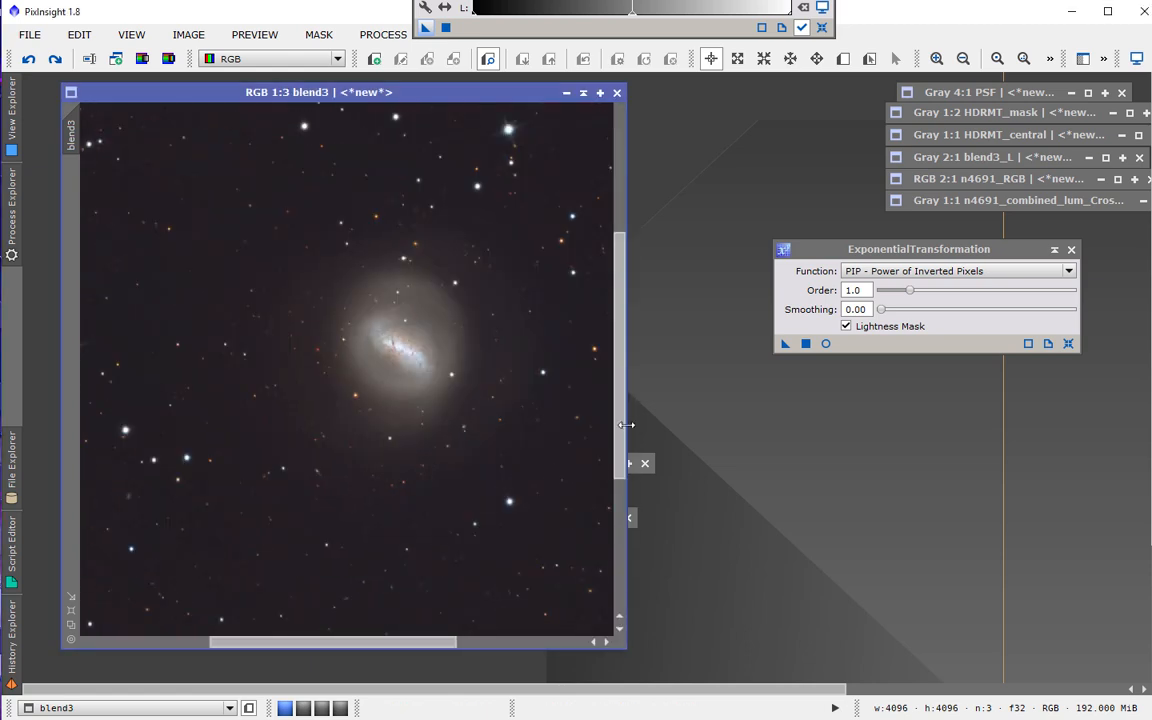
pyautogui.moveTo(626, 425); pyautogui.dragTo(723, 406)
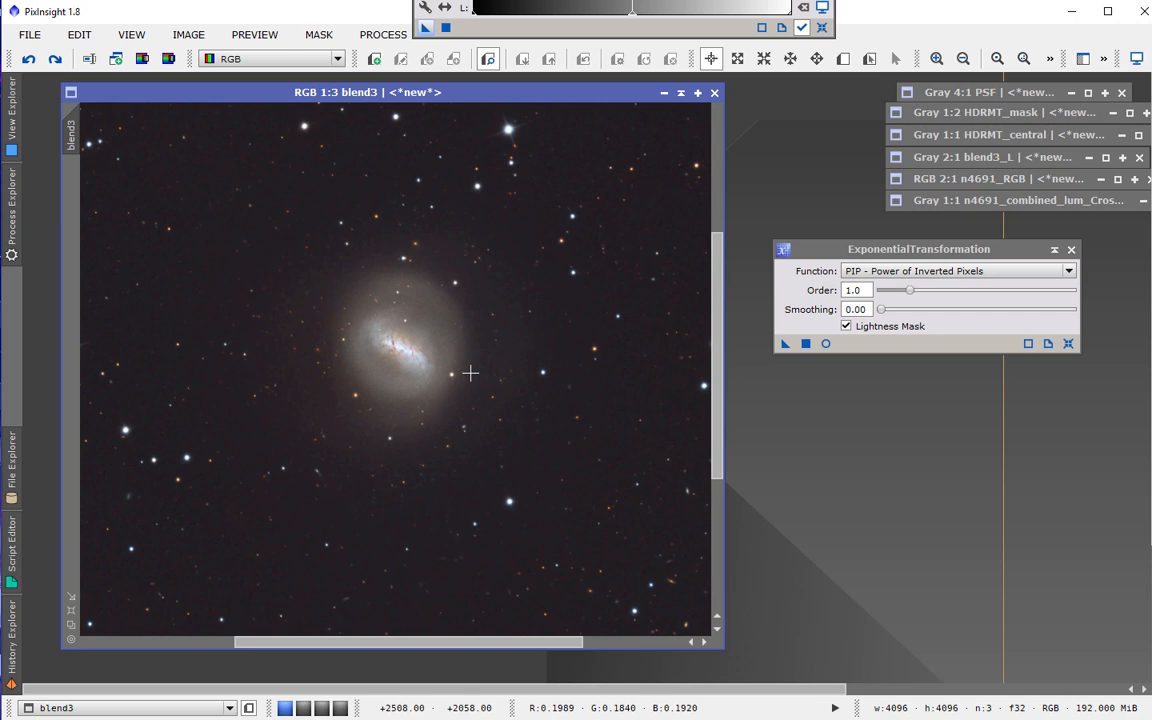
# Reset the blend3 screen stretch in ScreenTransferFunction and adjust its shadows slider.
pyautogui.moveTo(602, 0); pyautogui.dragTo(445, 49)
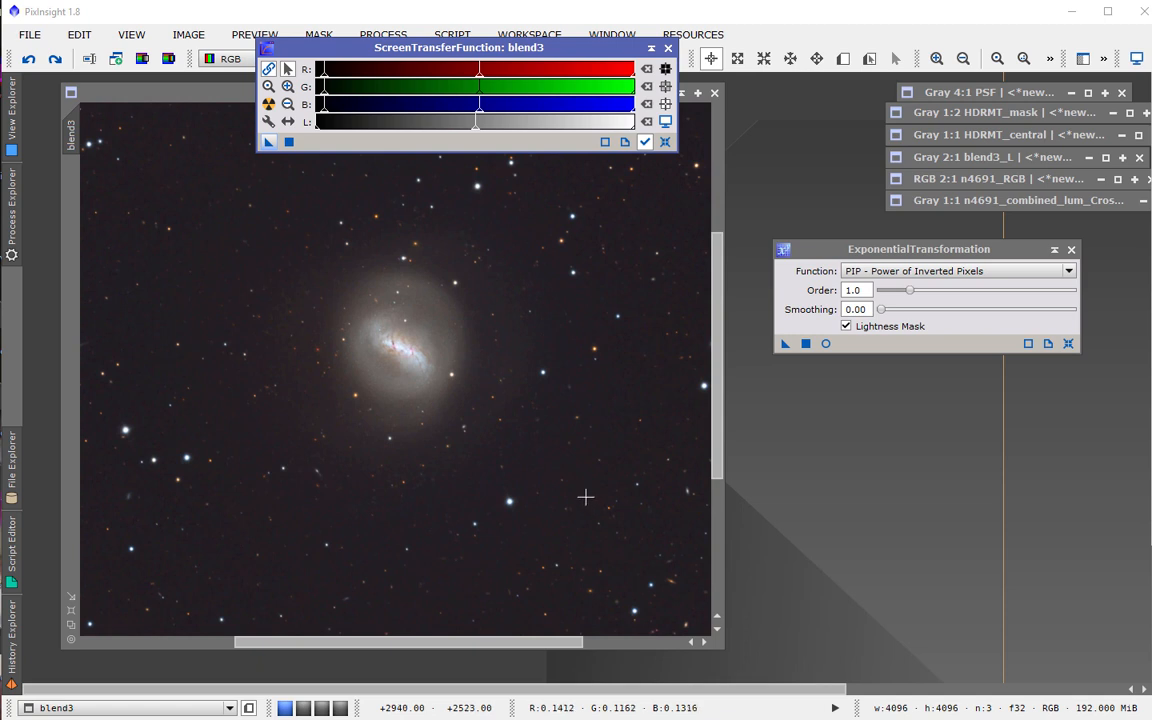
pyautogui.click(665, 121)
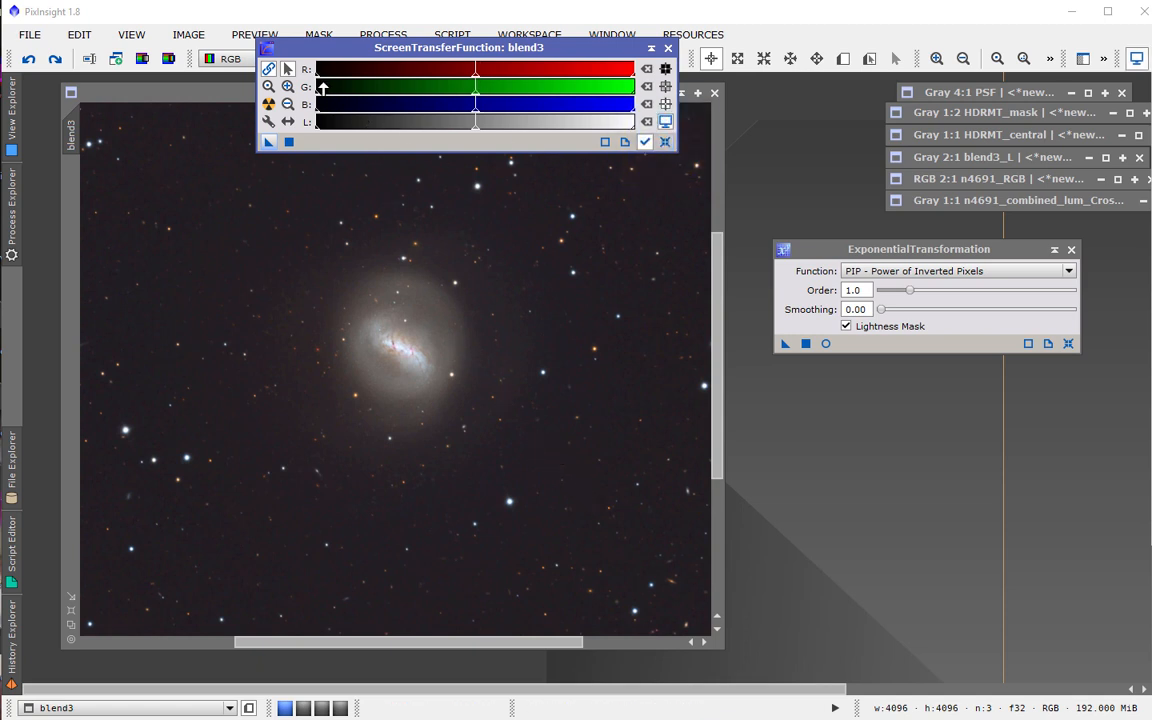
pyautogui.moveTo(316, 77); pyautogui.dragTo(327, 78)
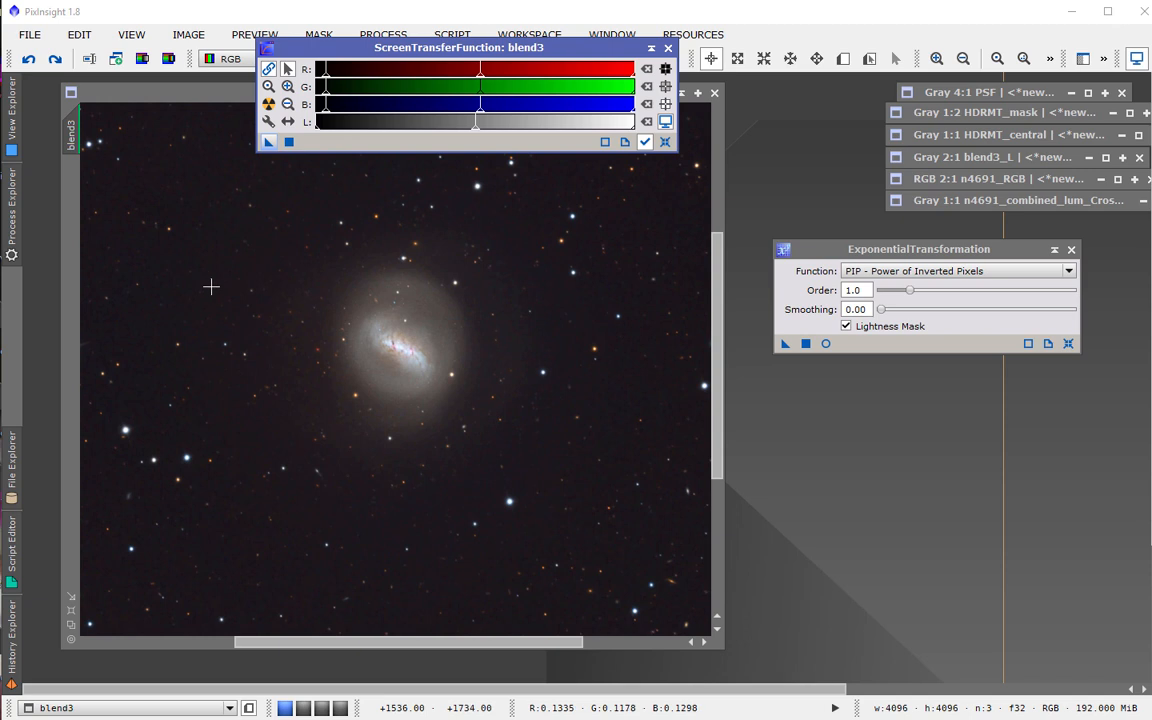
pyautogui.moveTo(326, 78); pyautogui.dragTo(316, 77)
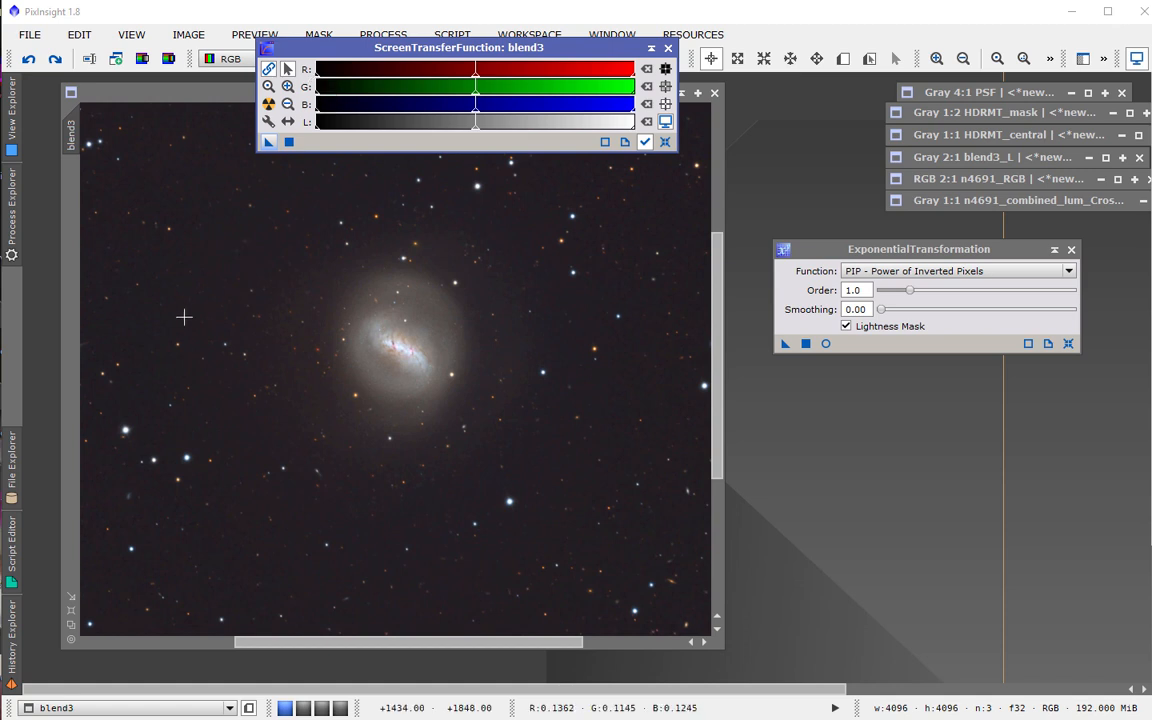
pyautogui.moveTo(178, 323); pyautogui.dragTo(182, 326)
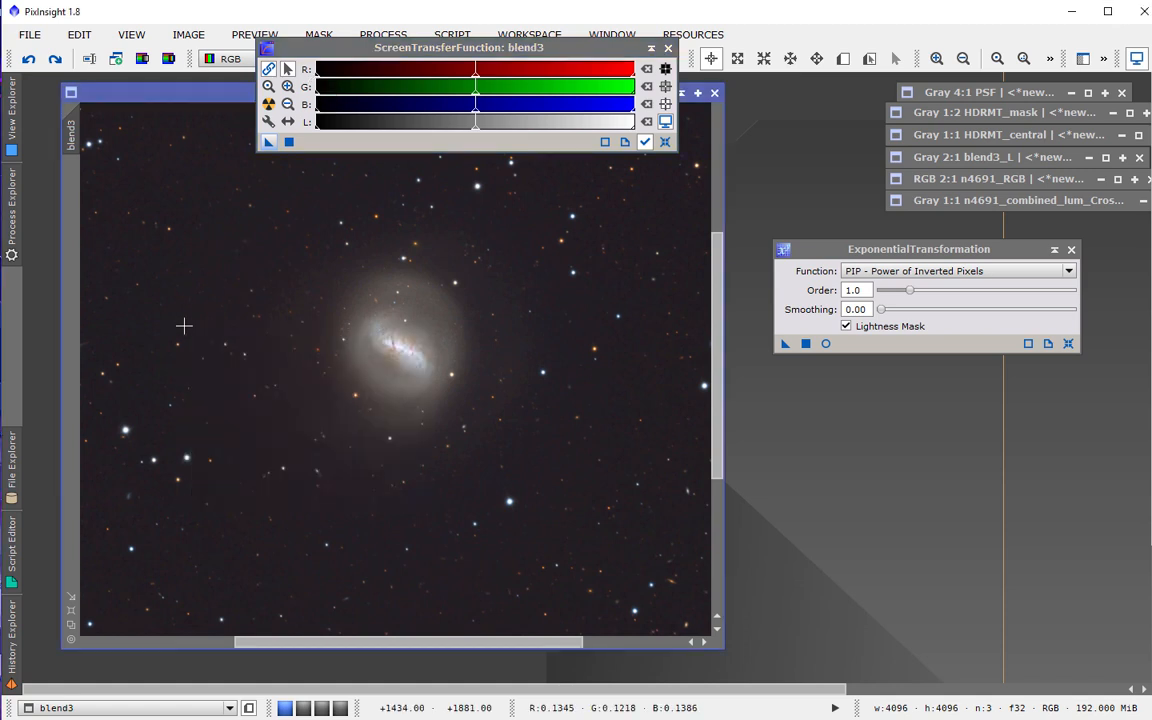
pyautogui.moveTo(317, 77); pyautogui.dragTo(323, 84)
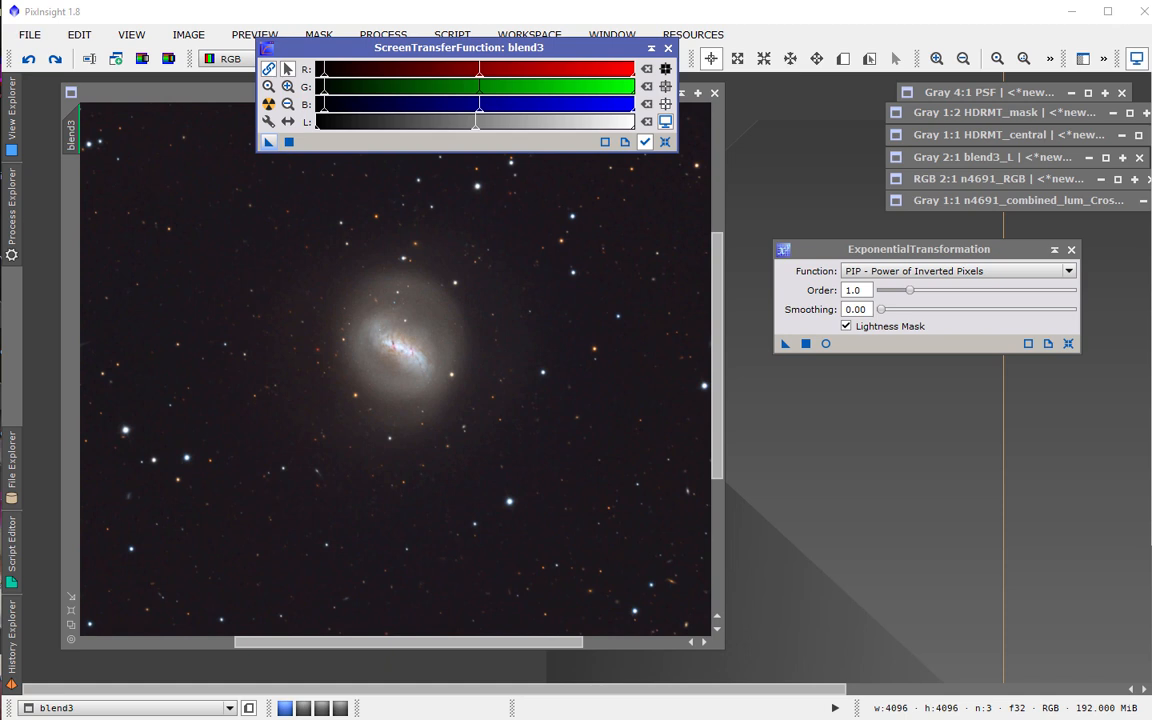
# Open HistogramTransformation, reset it, and transfer the screen stretch settings into it.
pyautogui.moveTo(1151, 12); pyautogui.dragTo(1151, 97)
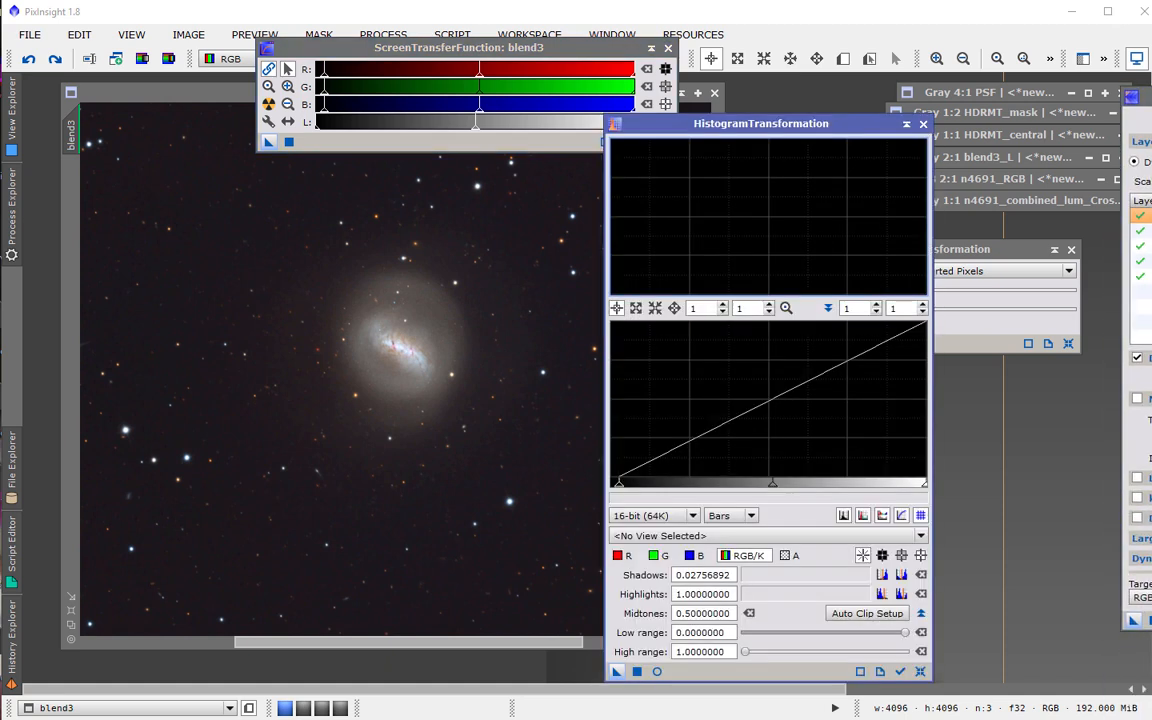
pyautogui.click(920, 672)
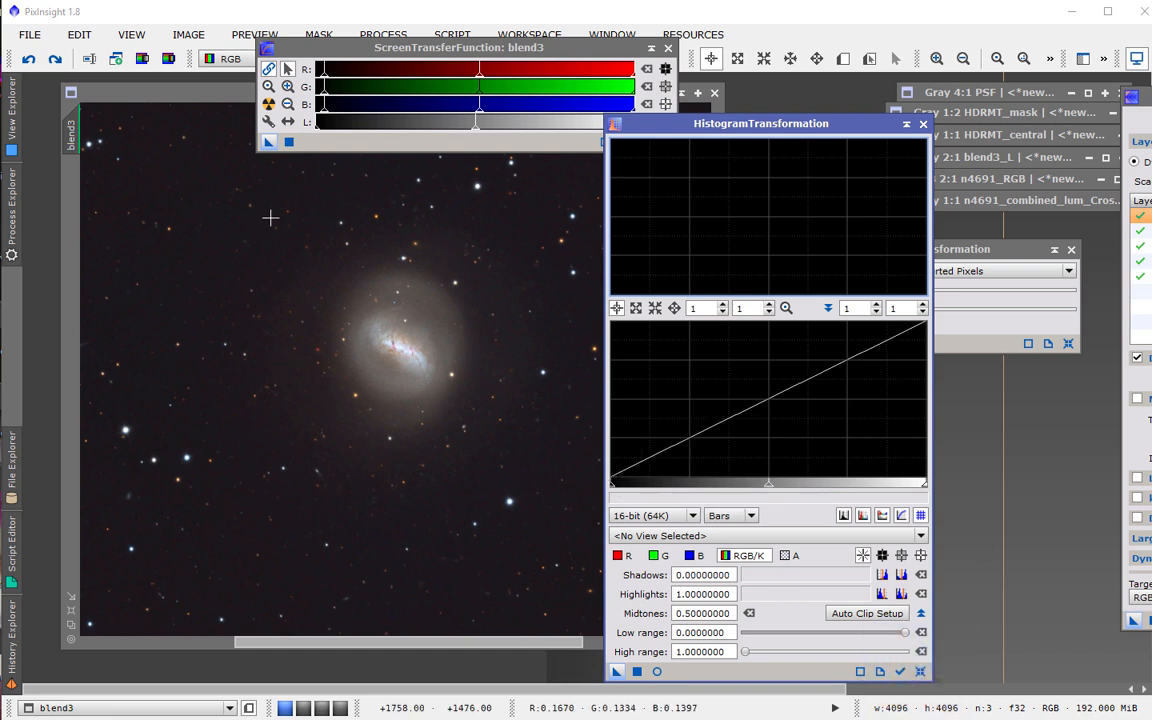
pyautogui.moveTo(266, 145); pyautogui.dragTo(374, 496)
pyautogui.moveTo(641, 119); pyautogui.dragTo(730, 122)
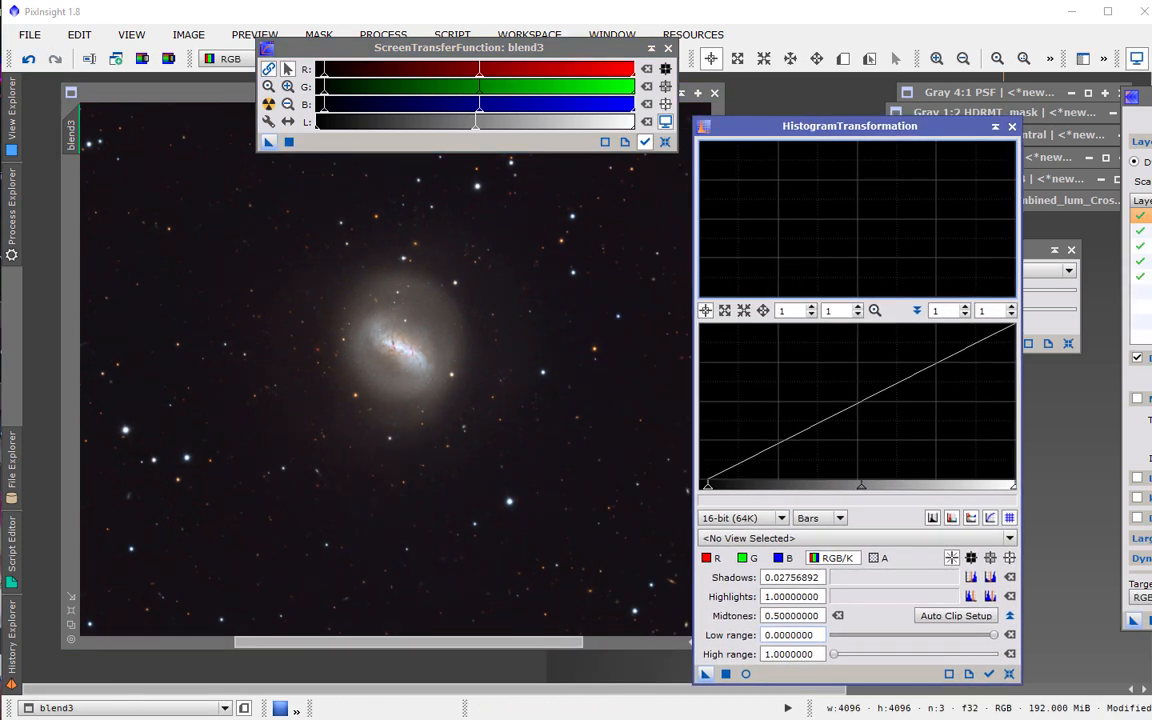
pyautogui.click(666, 122)
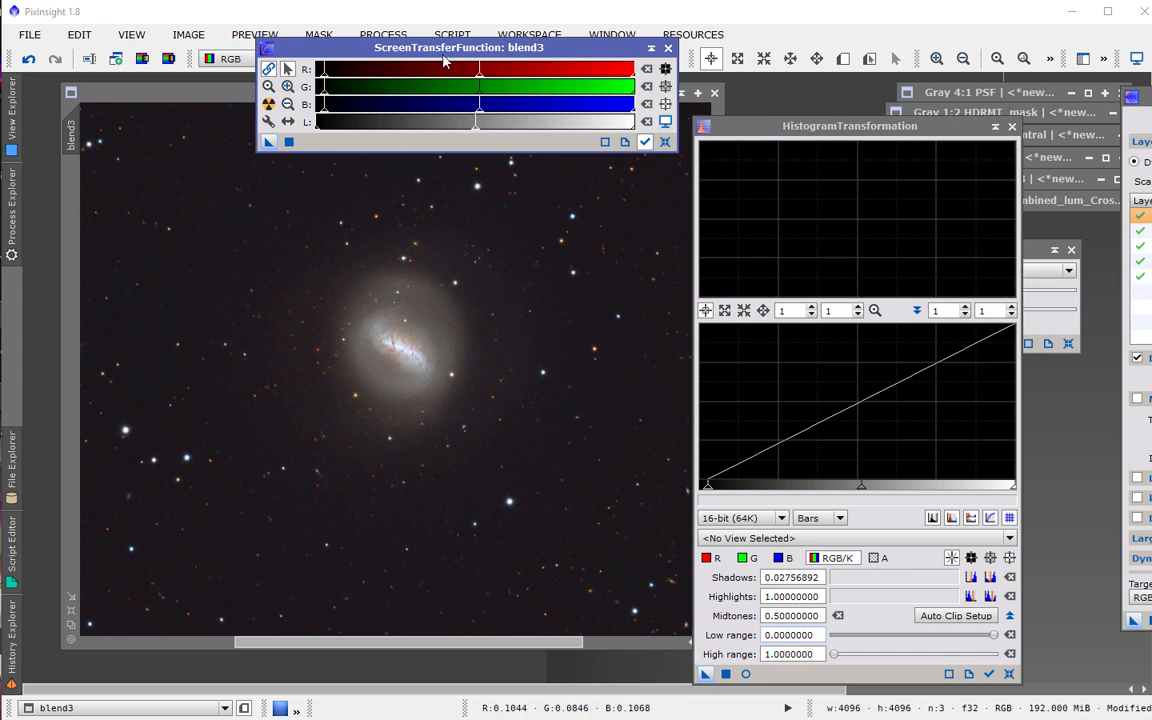
# Set the ExponentialTransformation function to SMI - Screen/Mask/Invert.
pyautogui.moveTo(438, 54); pyautogui.dragTo(412, 0)
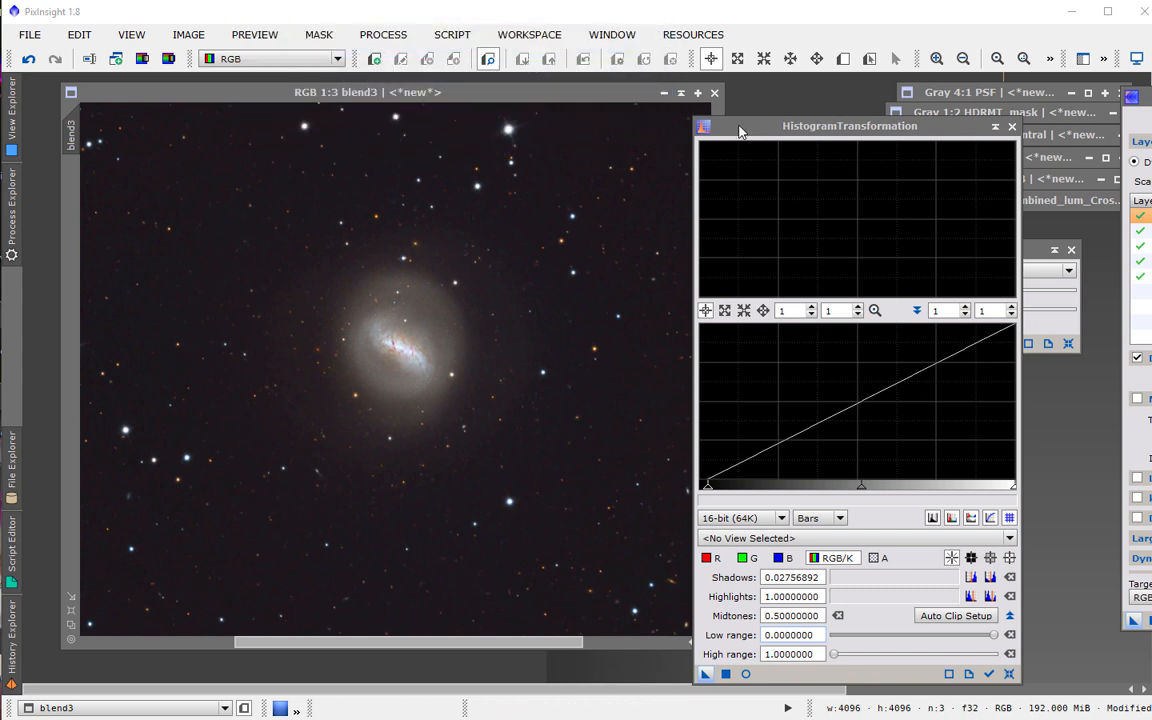
pyautogui.moveTo(742, 128); pyautogui.dragTo(900, 719)
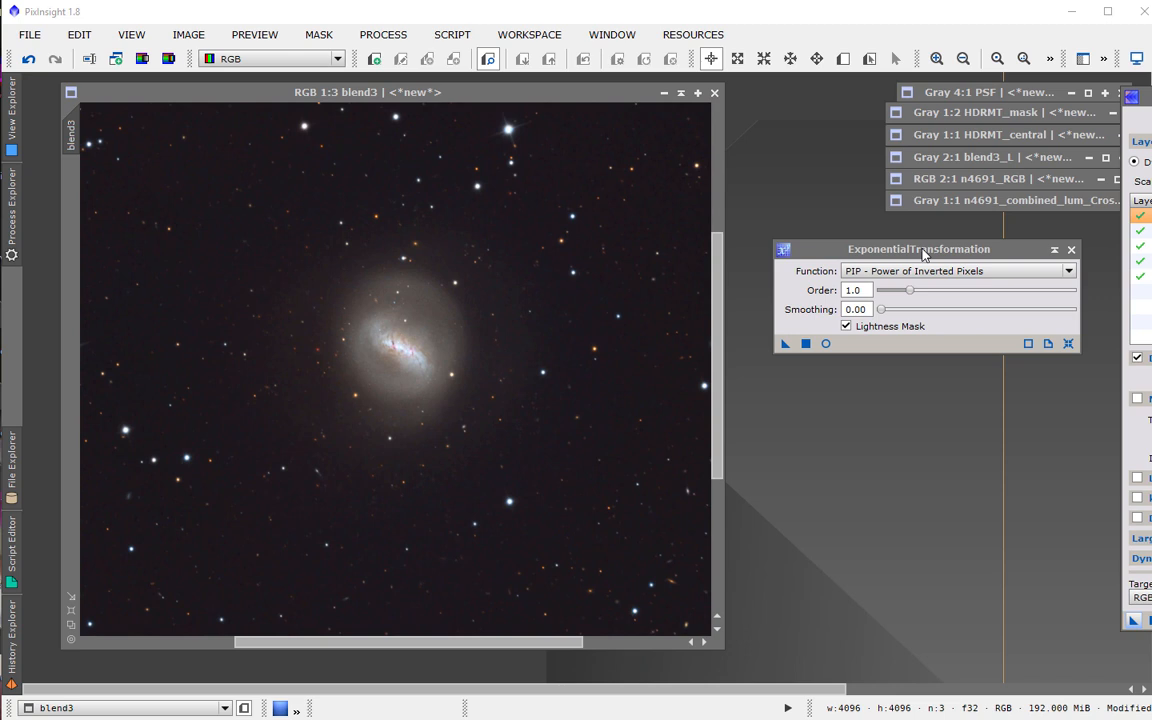
pyautogui.click(935, 271)
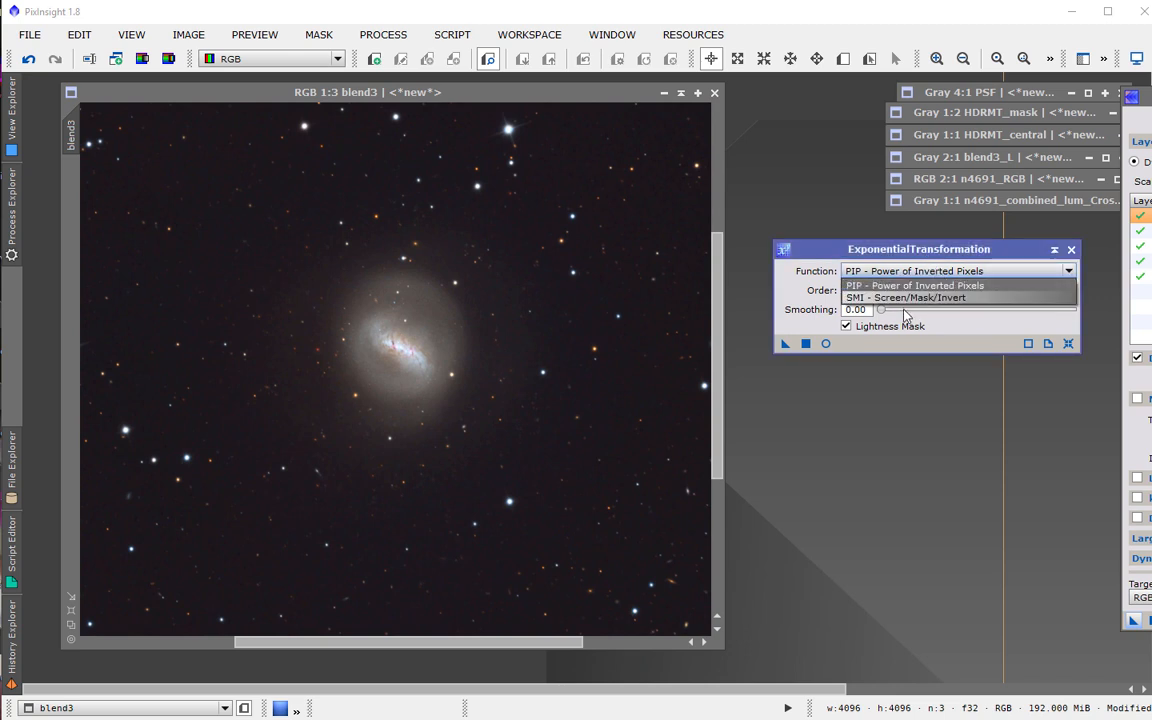
pyautogui.click(905, 297)
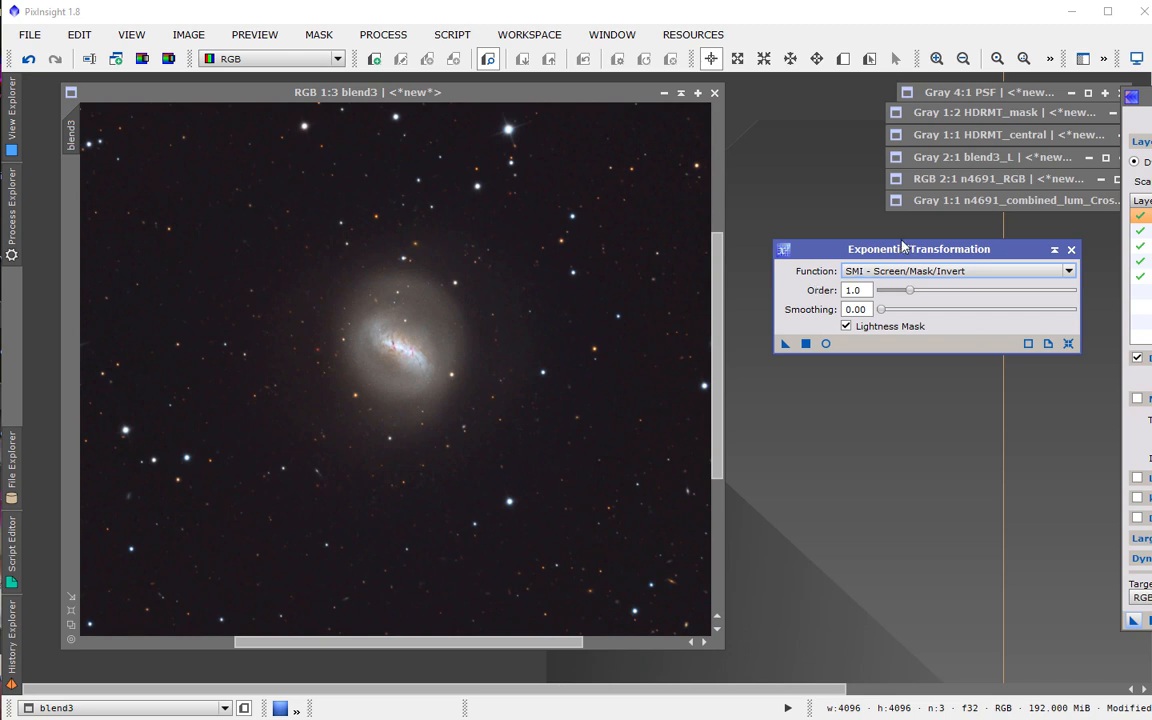
pyautogui.moveTo(901, 249); pyautogui.dragTo(898, 246)
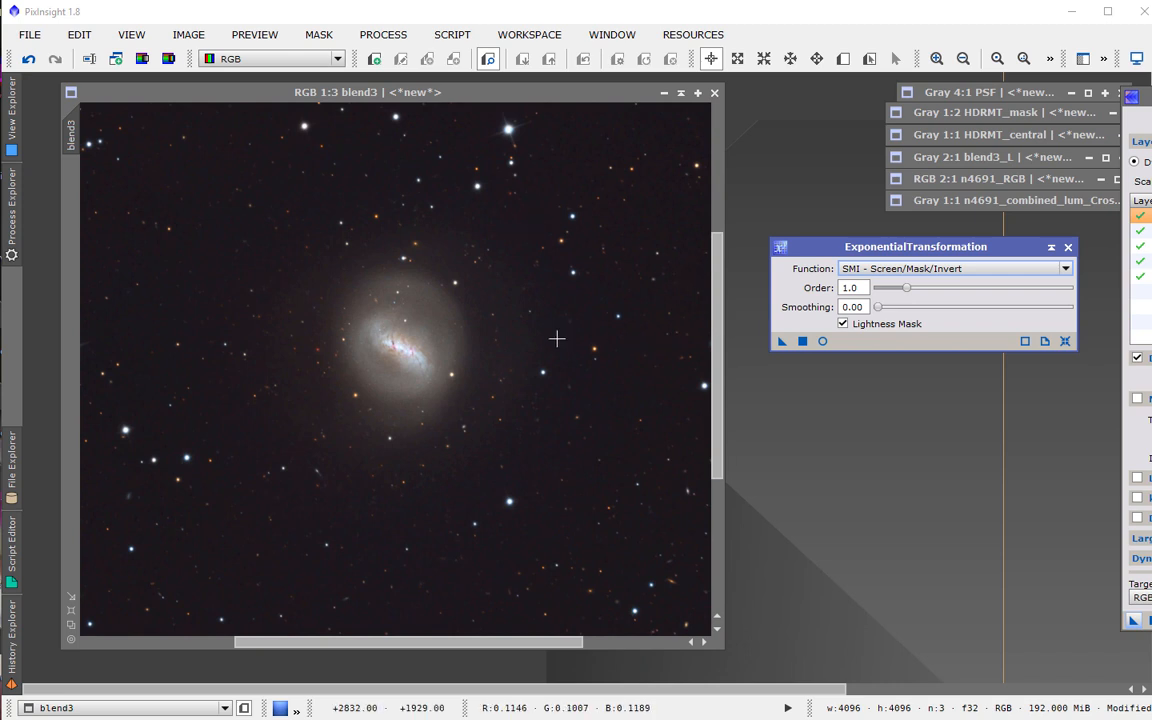
# Rename the blend3 image identifier to a.
pyautogui.doubleClick(80, 136)
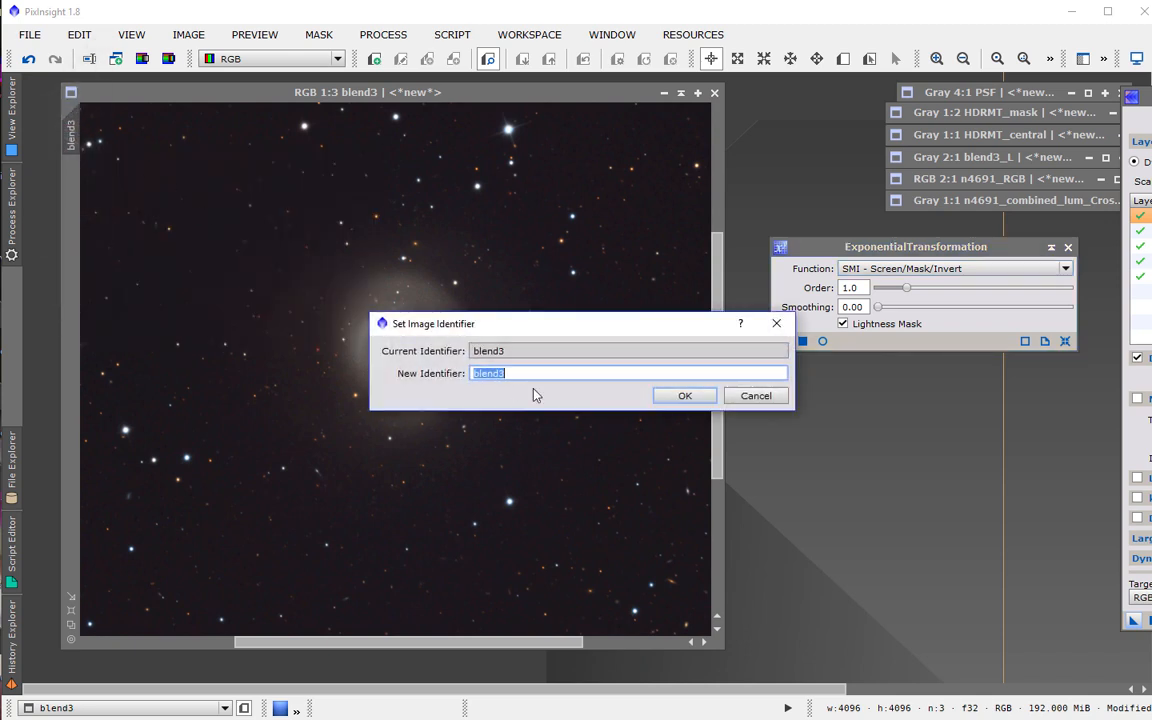
pyautogui.write('a')
pyautogui.click(685, 395)
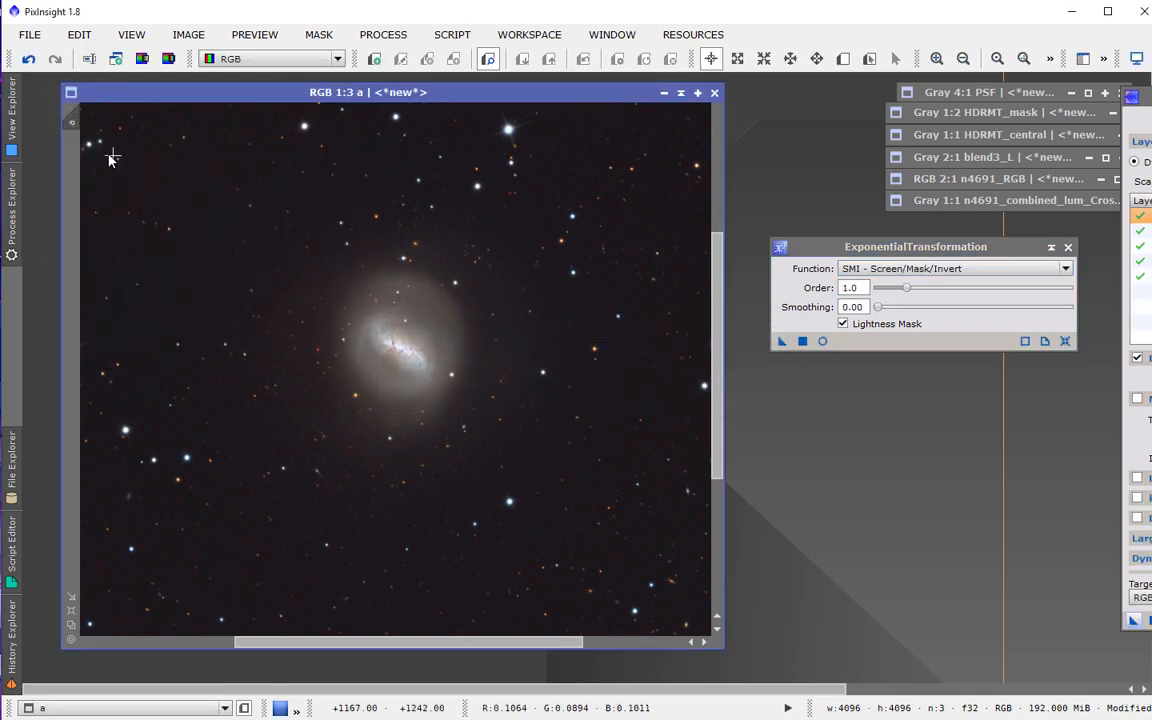
# Duplicate image a and rename the copy b.
pyautogui.moveTo(795, 457); pyautogui.dragTo(424, 179)
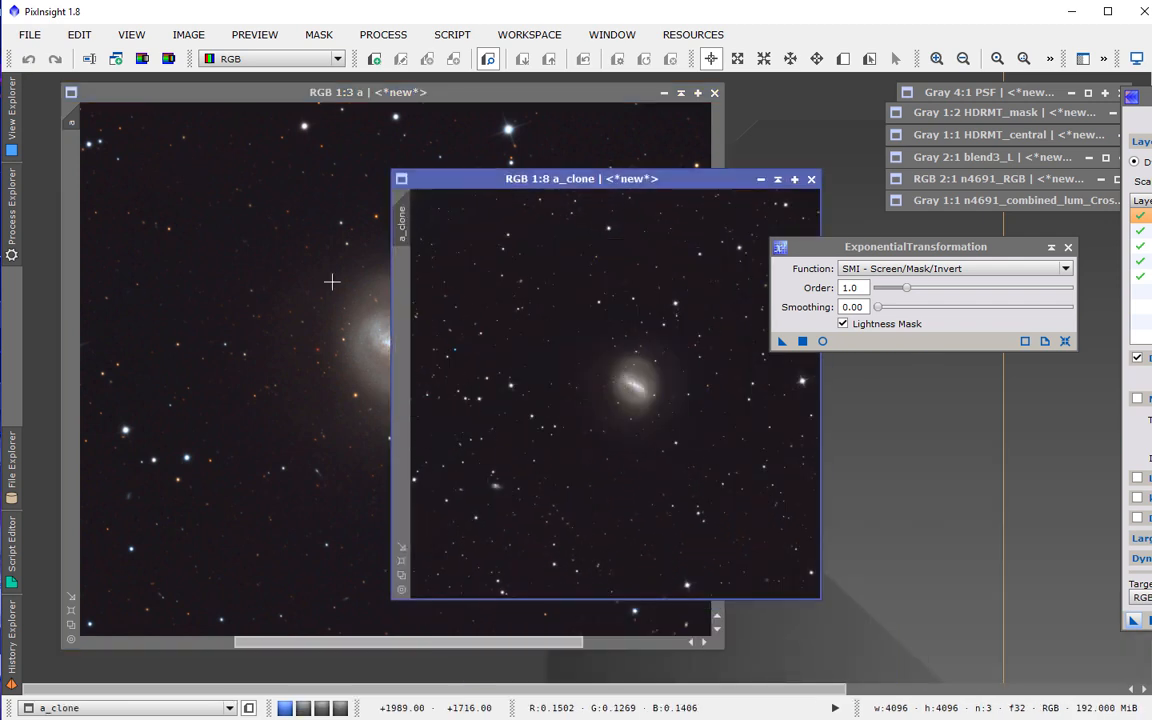
pyautogui.doubleClick(398, 240)
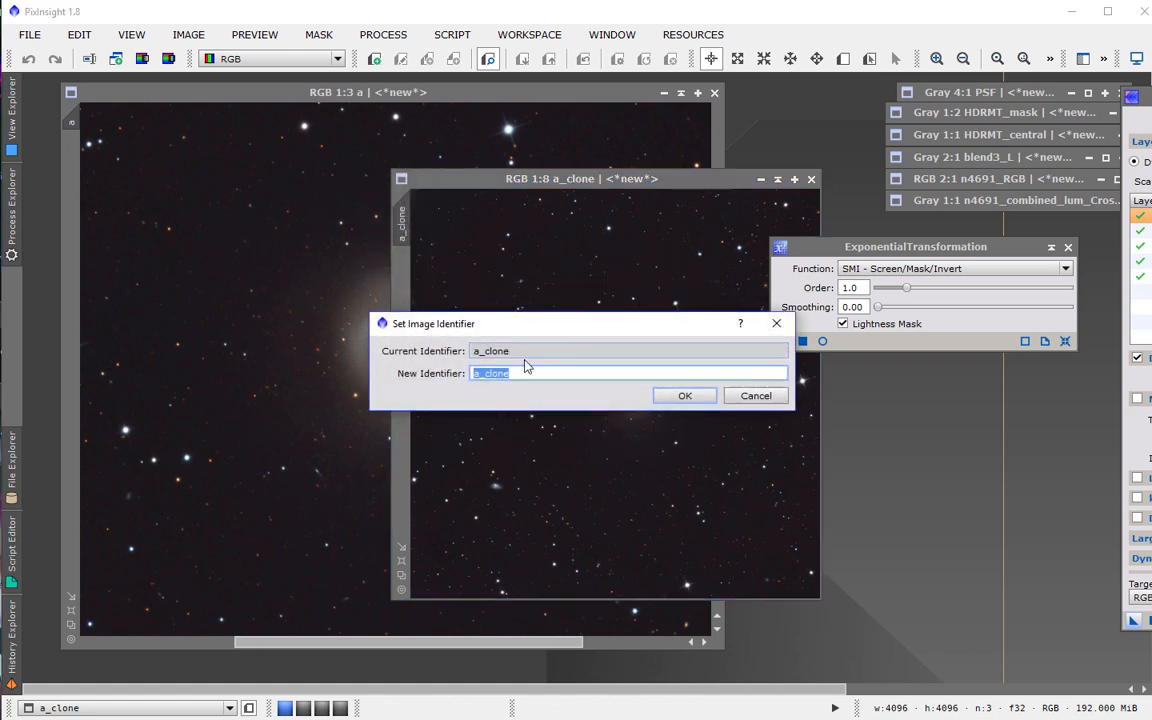
pyautogui.write('b')
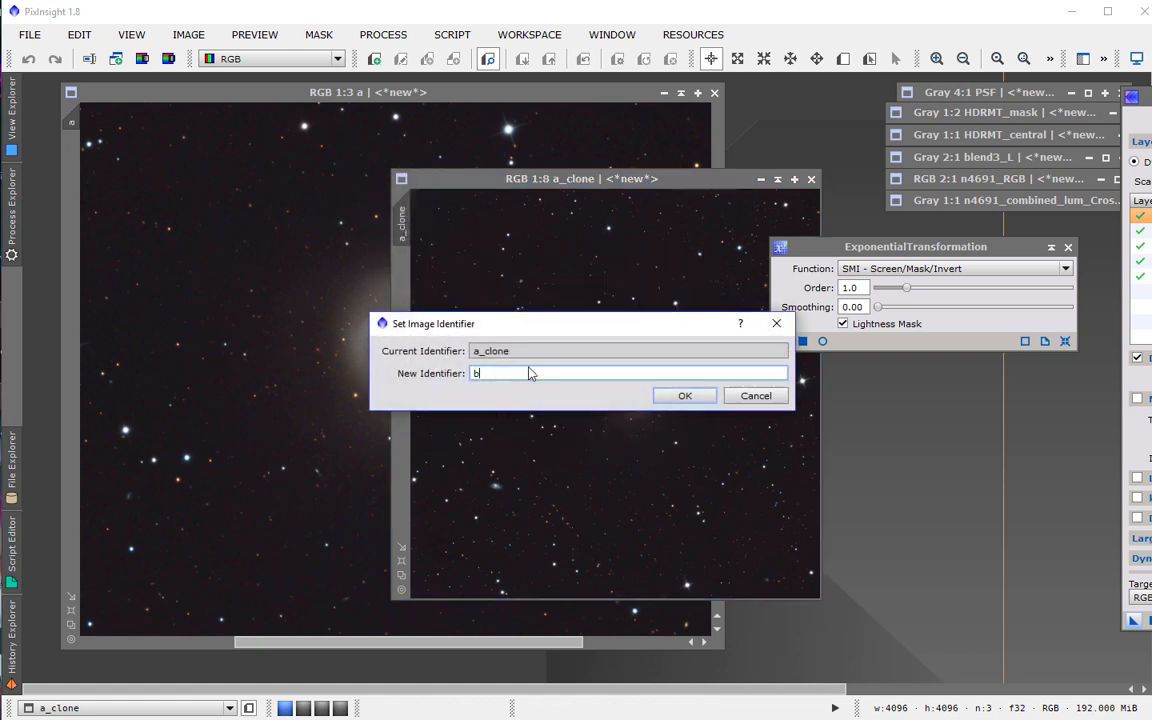
pyautogui.click(692, 400)
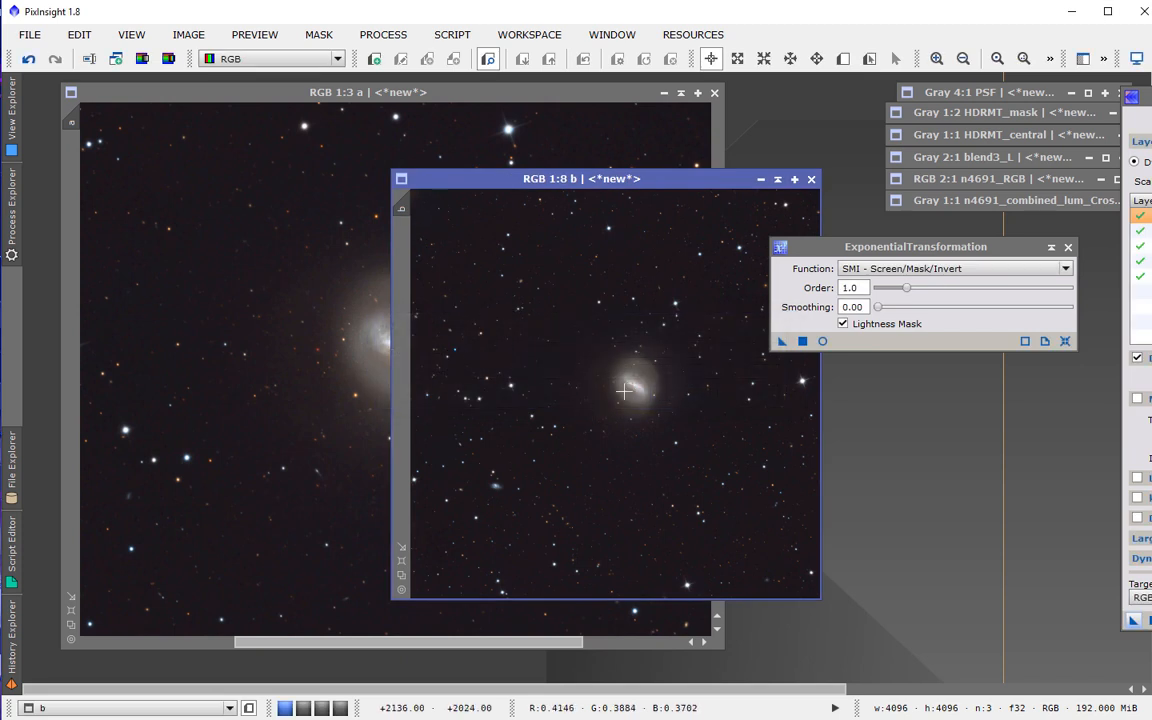
# Apply MultiscaleLinearTransform to image b with layer 1 disabled and layer 2 bias set to -1.000.
pyautogui.scroll(6, 559, 356)
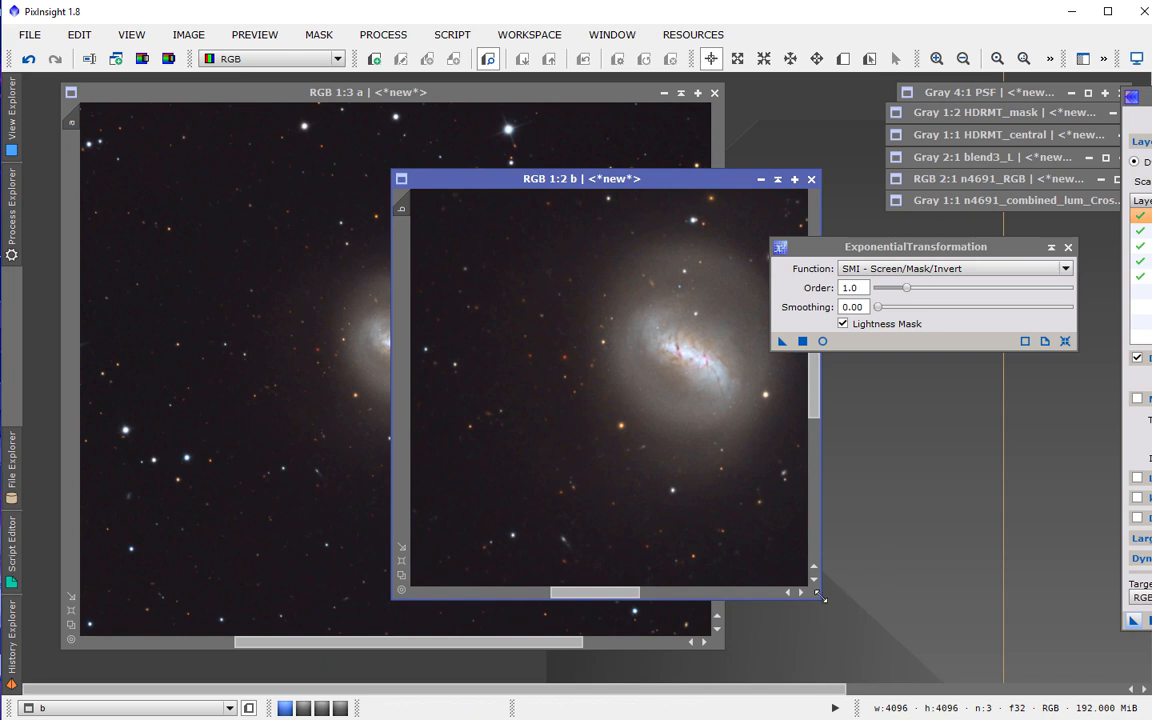
pyautogui.moveTo(820, 597); pyautogui.dragTo(988, 610)
pyautogui.moveTo(565, 185); pyautogui.dragTo(468, 151)
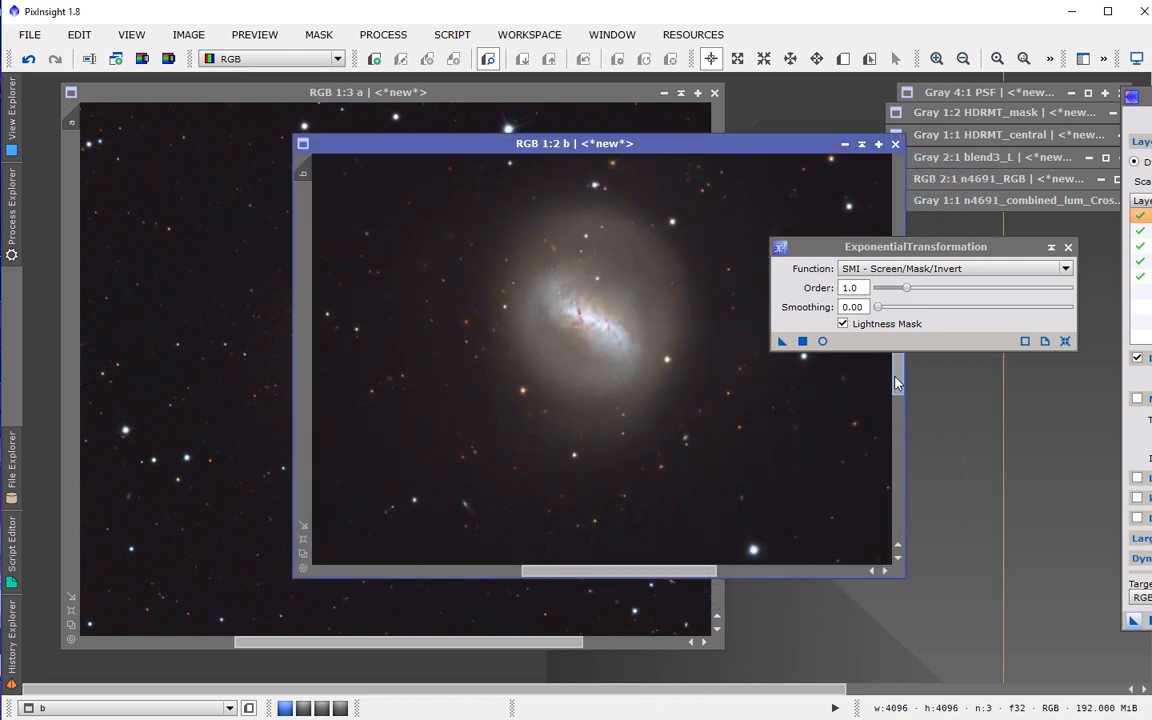
pyautogui.moveTo(897, 383); pyautogui.dragTo(897, 377)
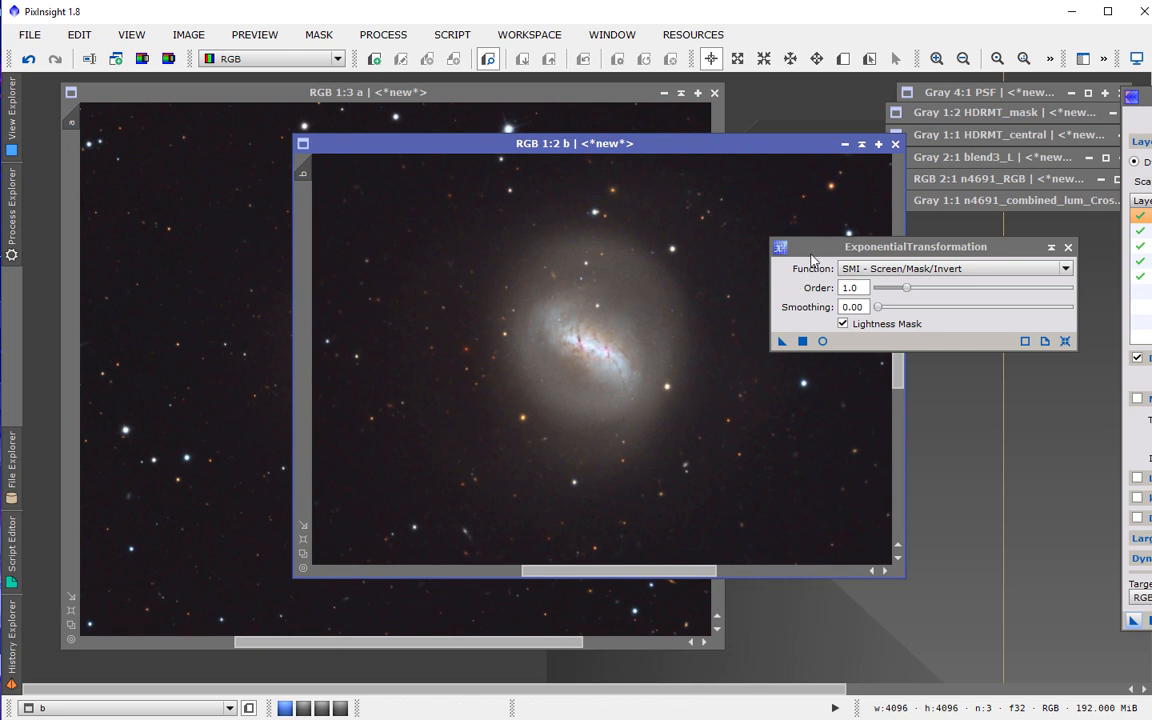
pyautogui.moveTo(879, 250); pyautogui.dragTo(1105, 332)
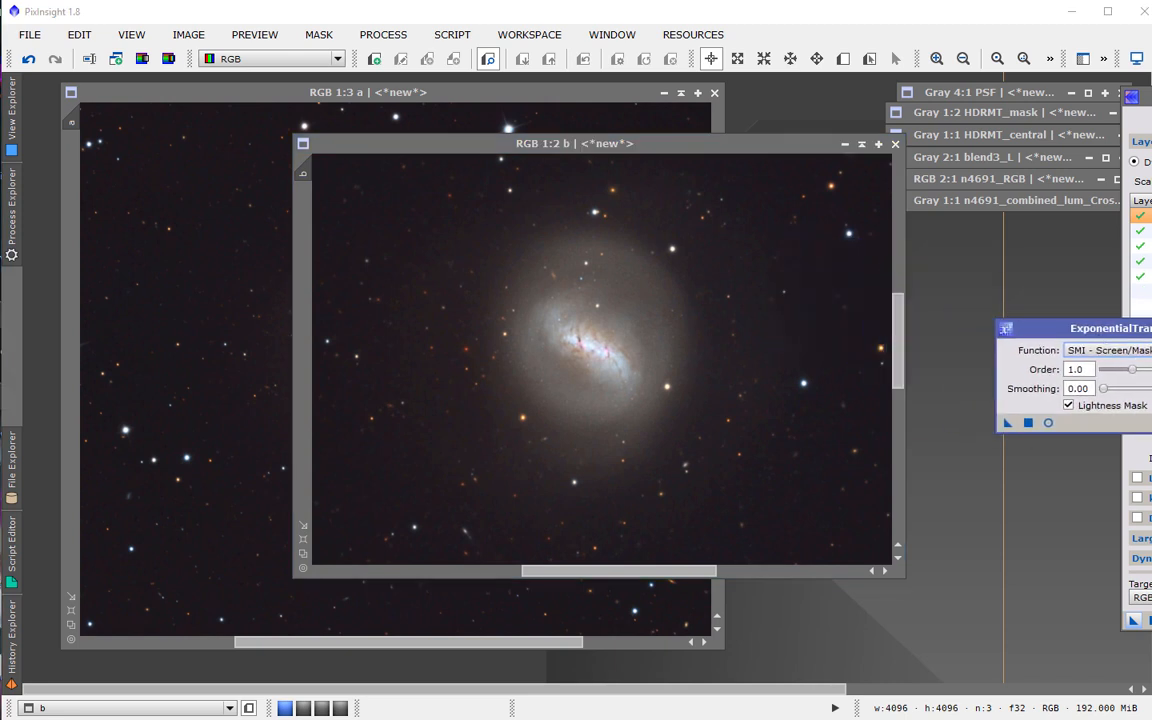
pyautogui.moveTo(1140, 96); pyautogui.dragTo(728, 96)
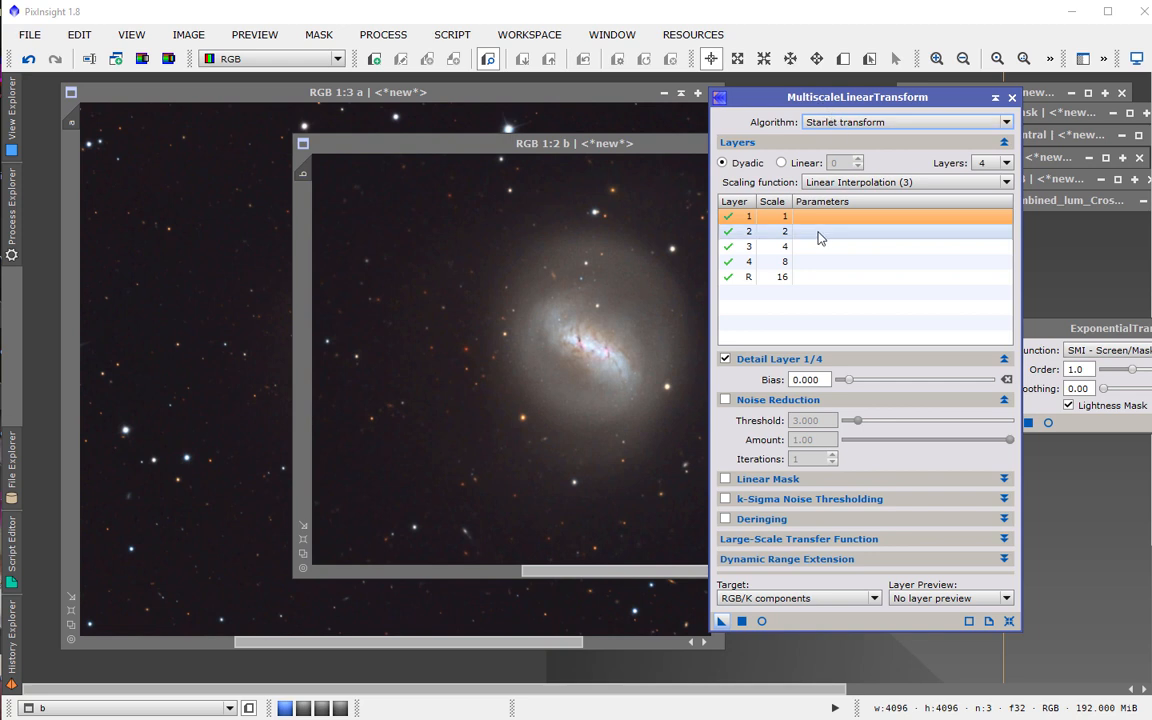
pyautogui.click(729, 217)
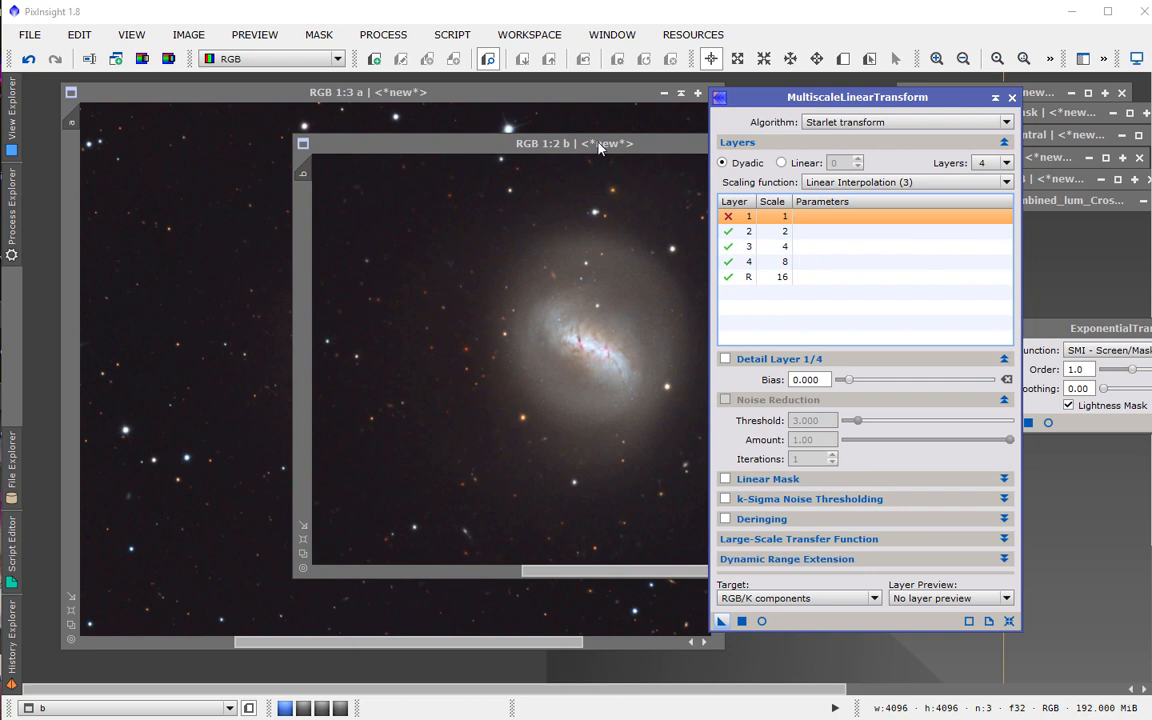
pyautogui.click(827, 234)
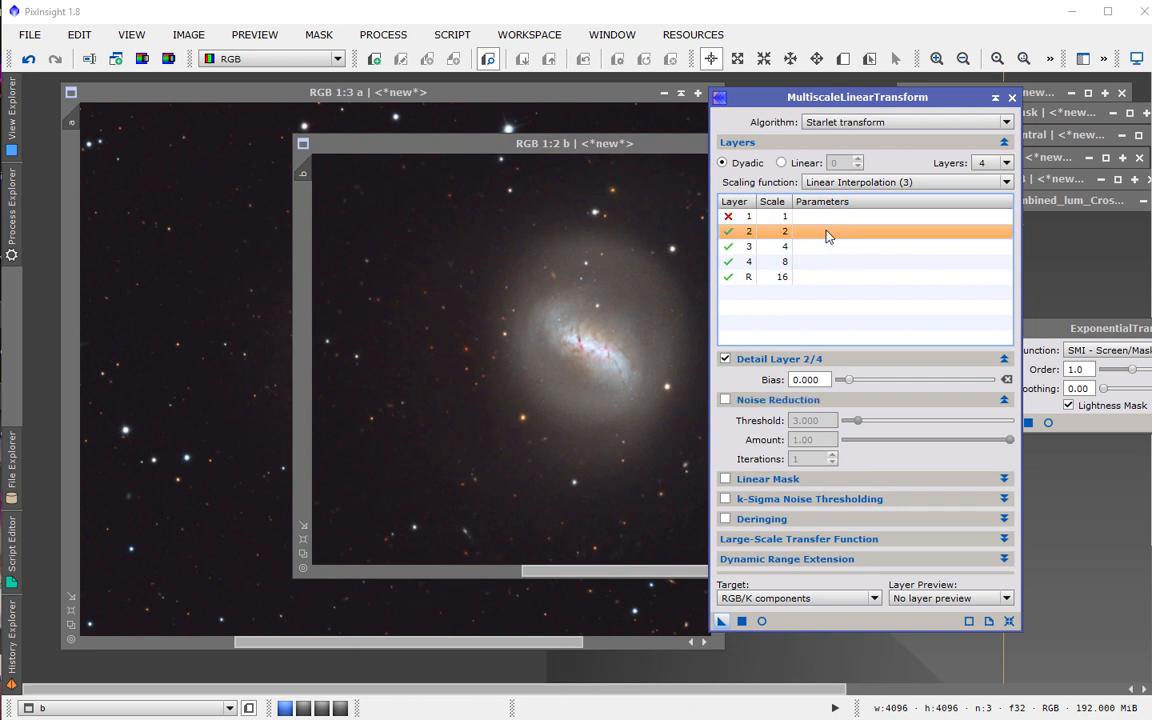
pyautogui.click(848, 380)
pyautogui.moveTo(848, 381); pyautogui.dragTo(840, 386)
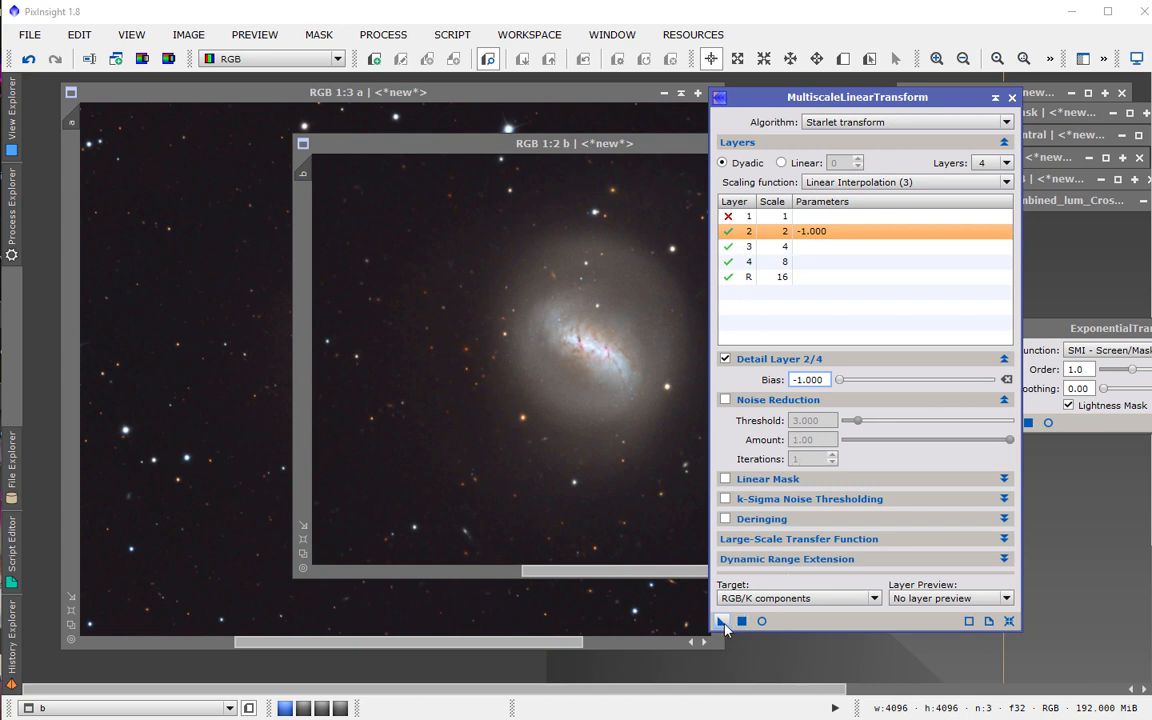
pyautogui.scroll(1, 530, 424)
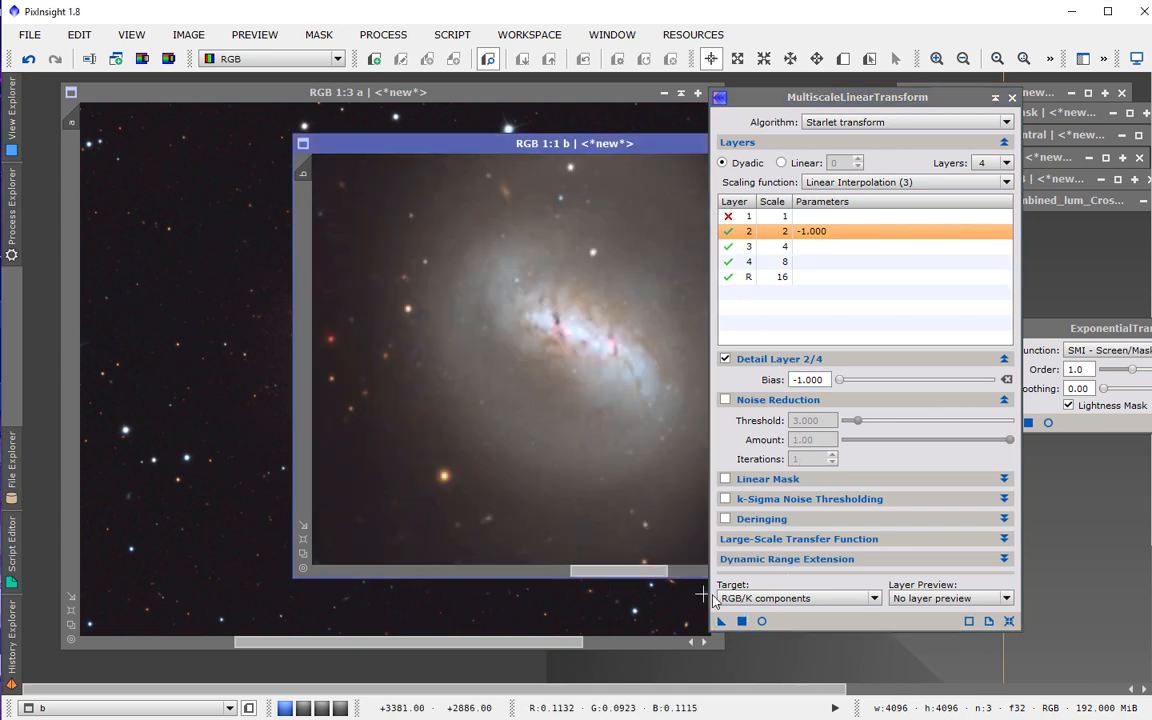
pyautogui.moveTo(721, 621); pyautogui.dragTo(578, 442)
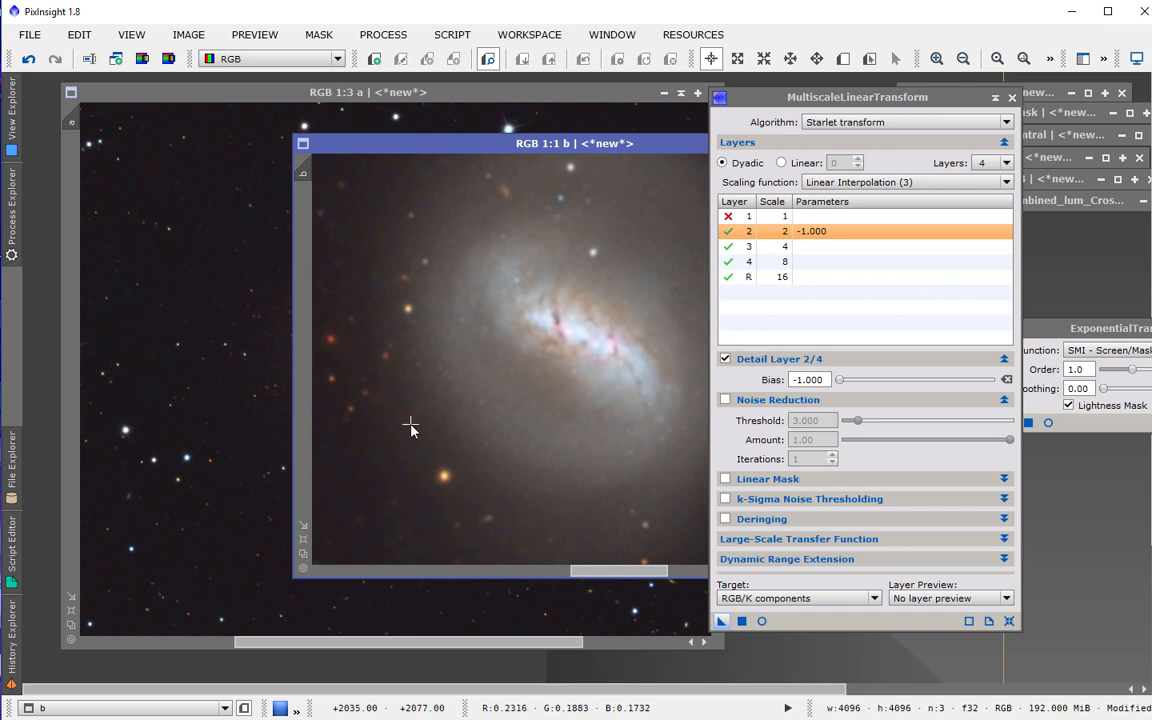
# Undo the last change on image b.
pyautogui.moveTo(1133, 322); pyautogui.dragTo(1017, 278)
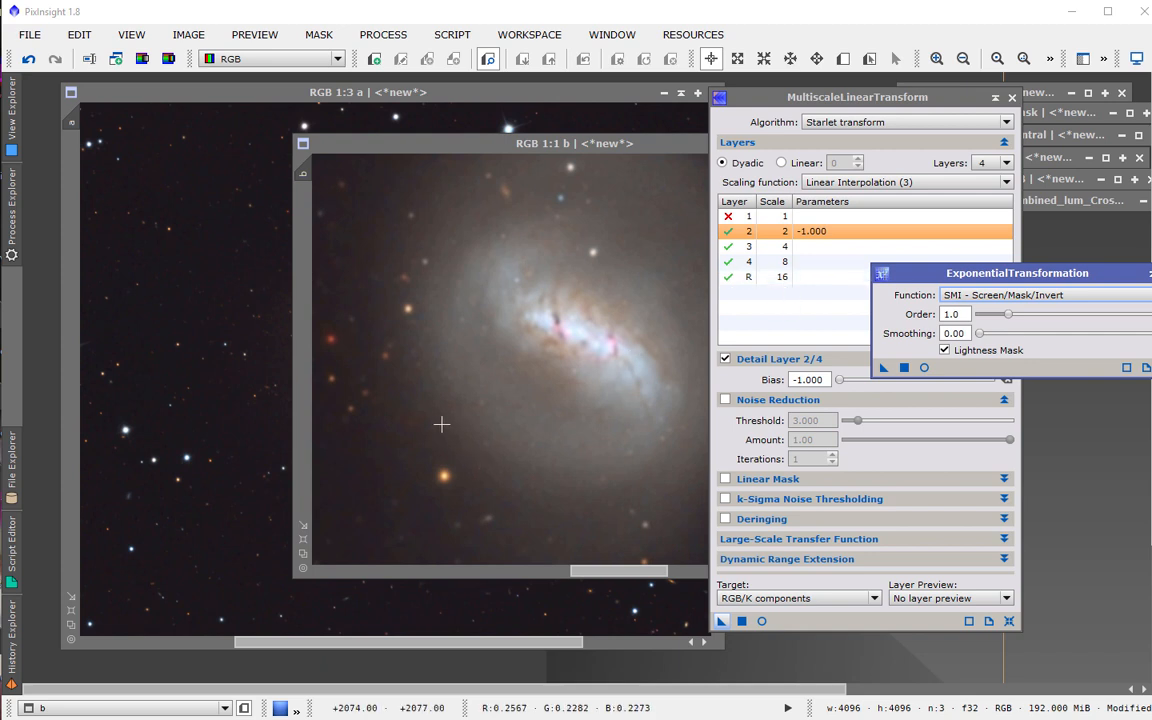
pyautogui.click(30, 61)
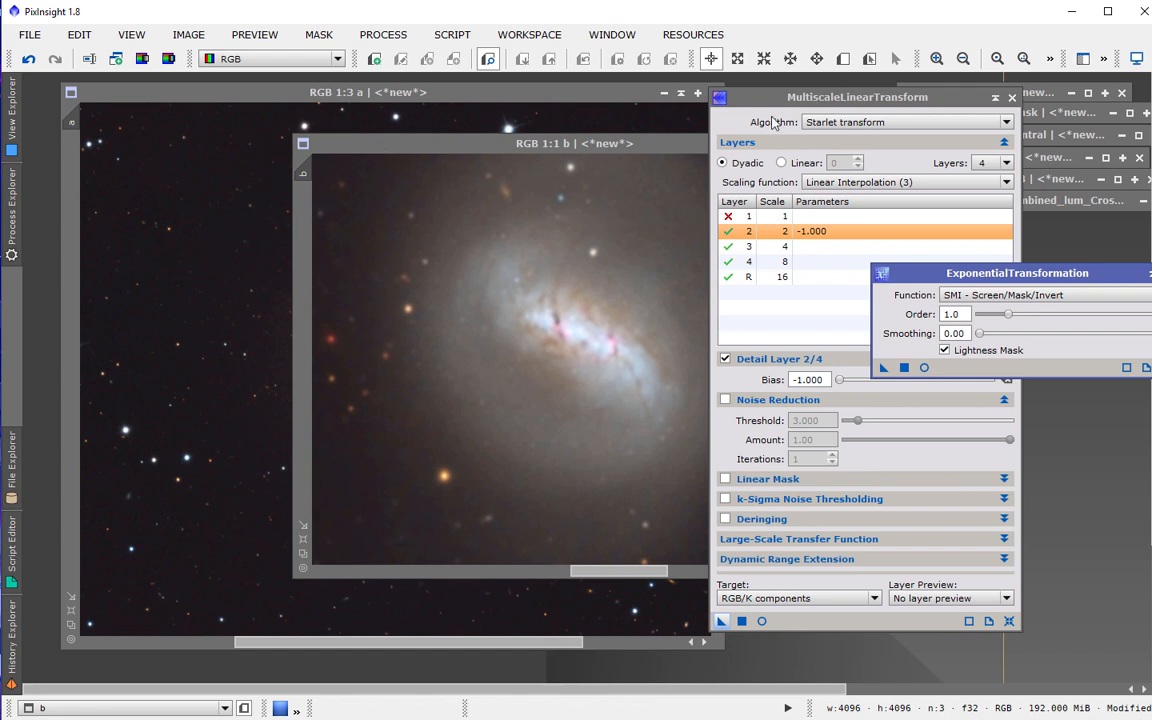
pyautogui.moveTo(832, 100); pyautogui.dragTo(1151, 54)
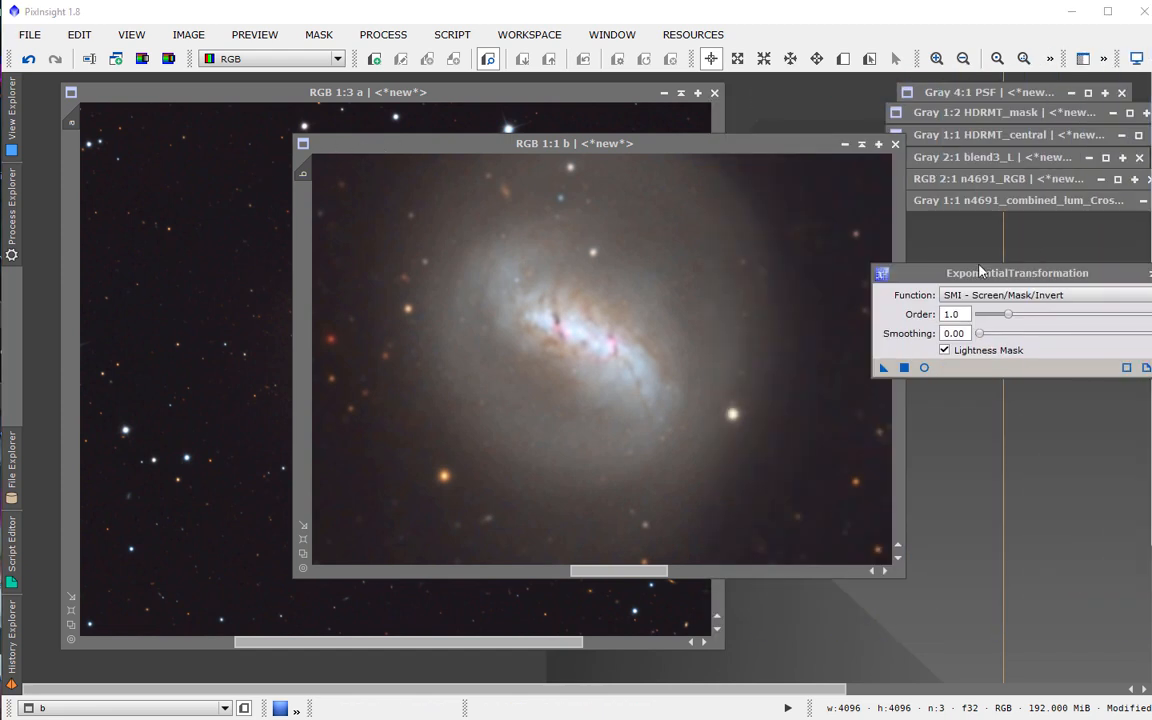
pyautogui.moveTo(951, 278); pyautogui.dragTo(1098, 271)
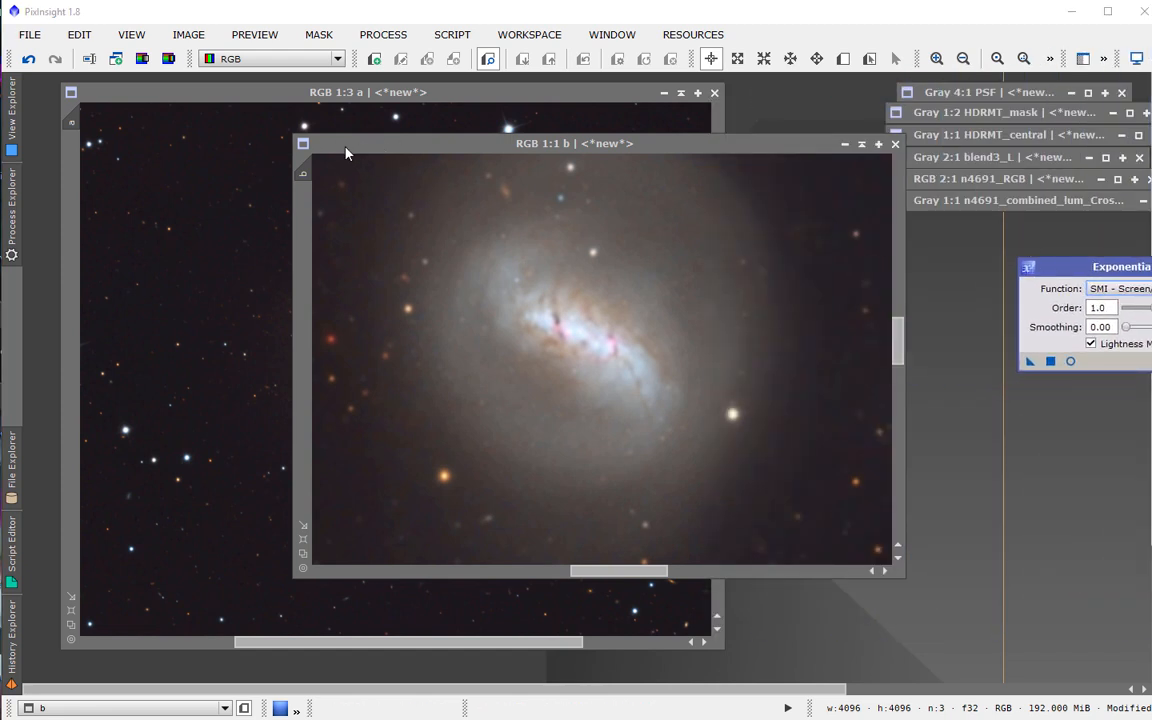
pyautogui.moveTo(366, 148); pyautogui.dragTo(589, 141)
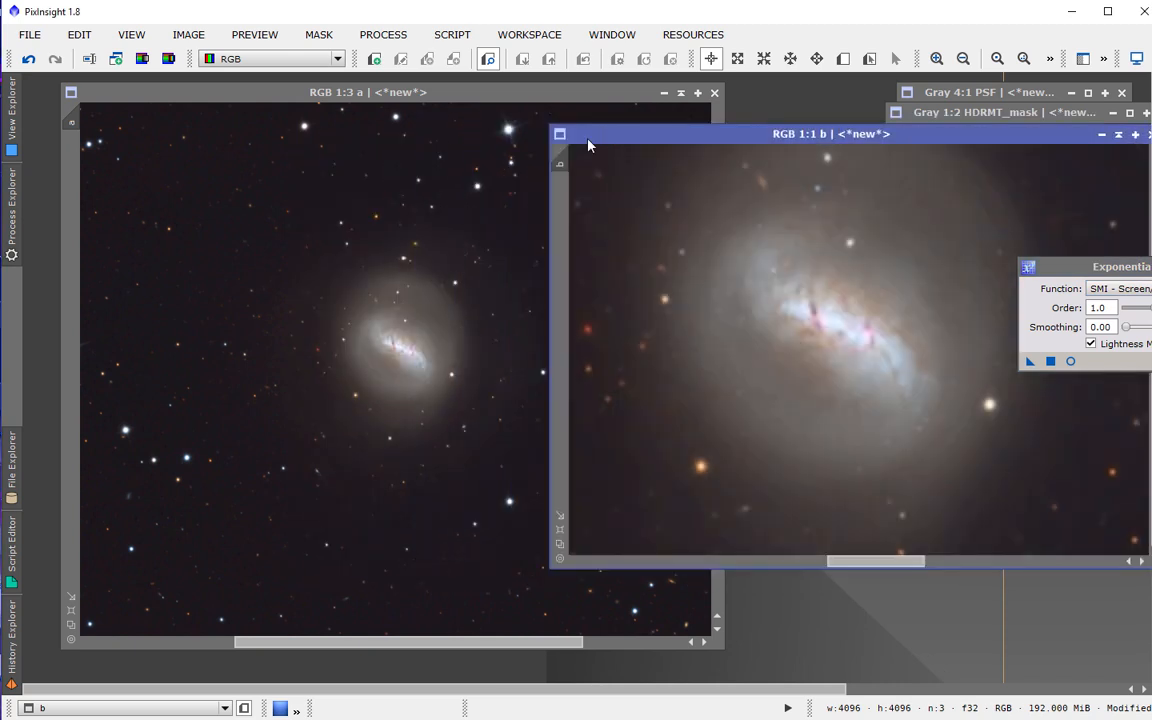
# Invert both image a and image b.
pyautogui.click(231, 239)
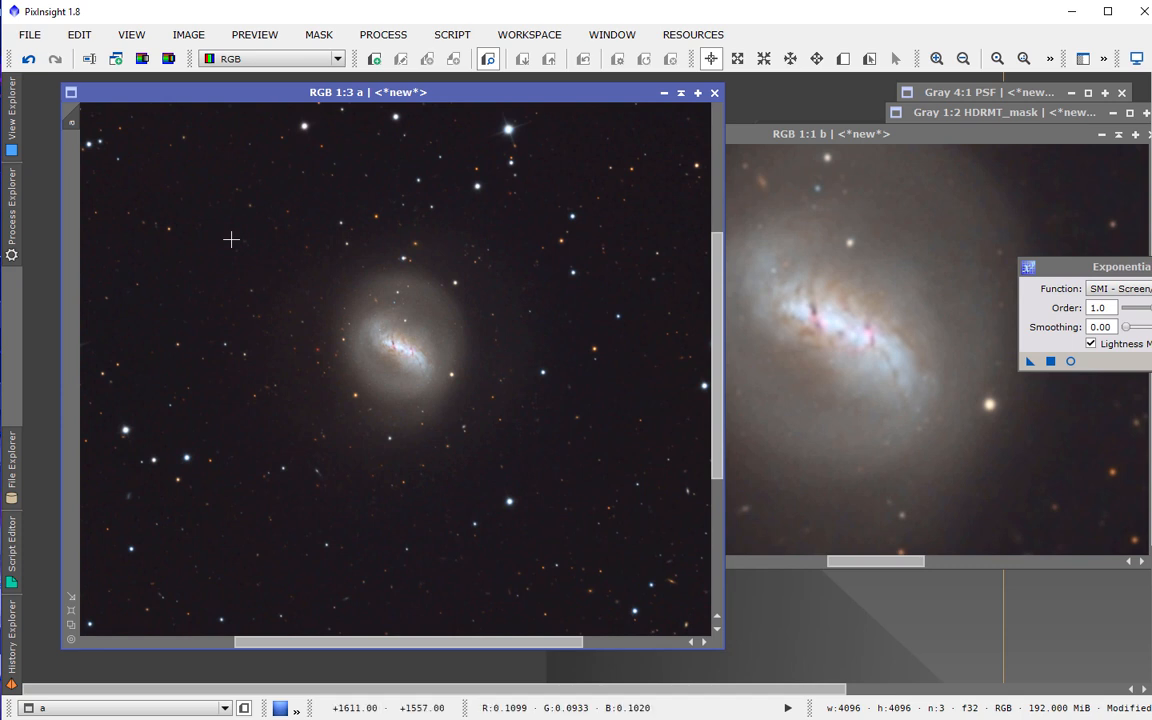
pyautogui.hotkey('ctrl', 'i')
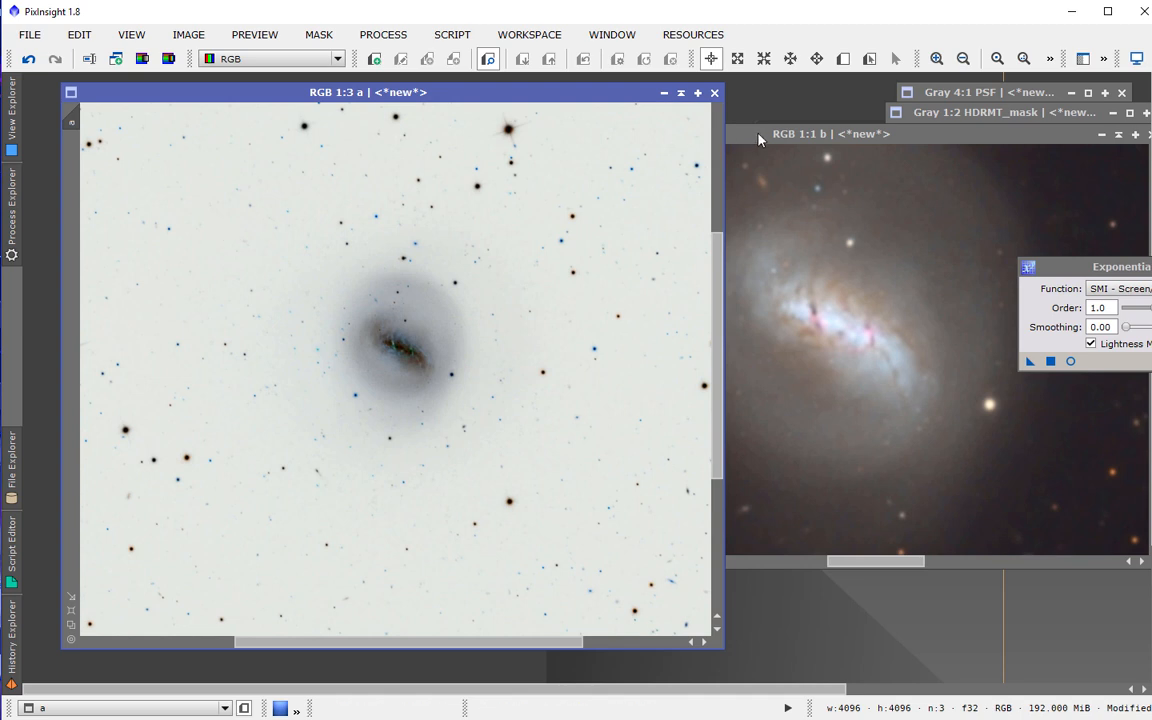
pyautogui.click(752, 226)
pyautogui.hotkey('ctrl', 'i')
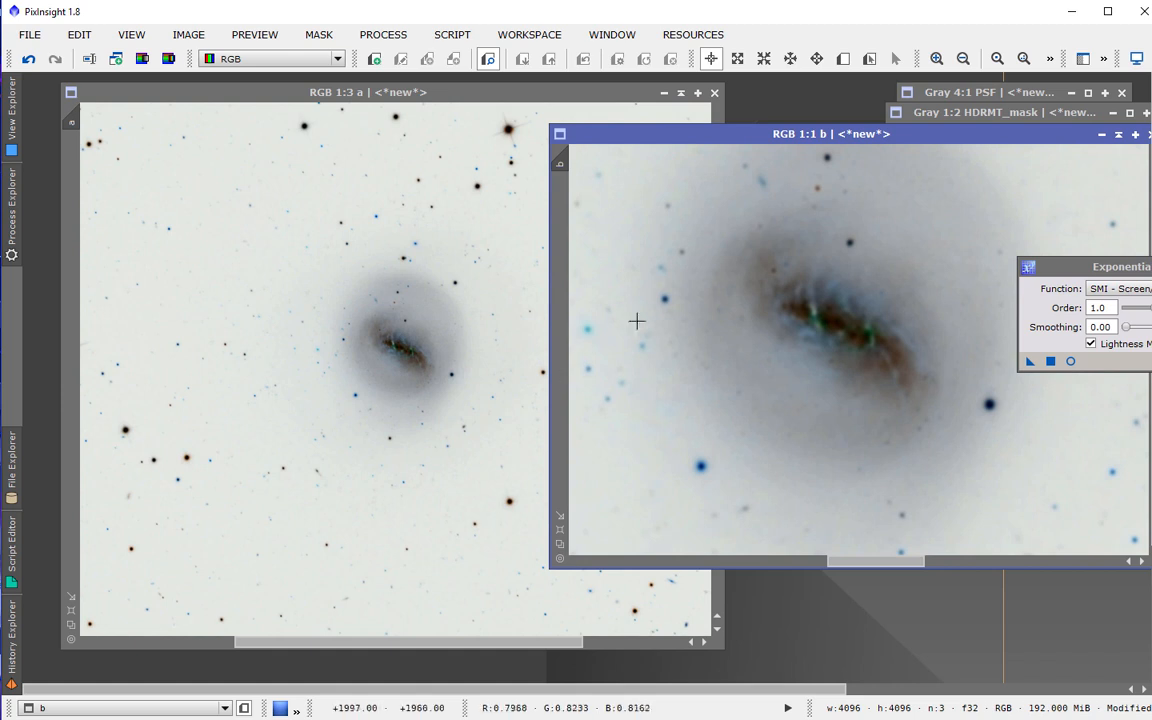
# Switch to Spyder, run the LinearFit.py script to plot the Test Case curve, and close the figure.
pyautogui.hotkey('alt', 'Tab')
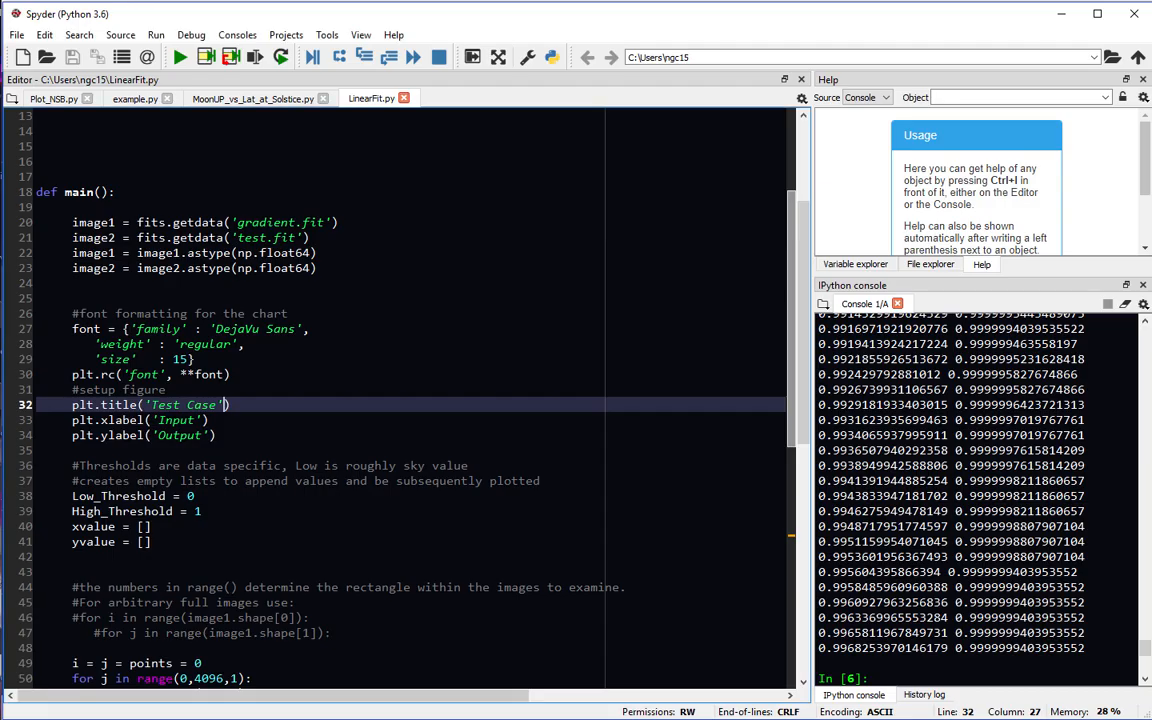
pyautogui.click(180, 57)
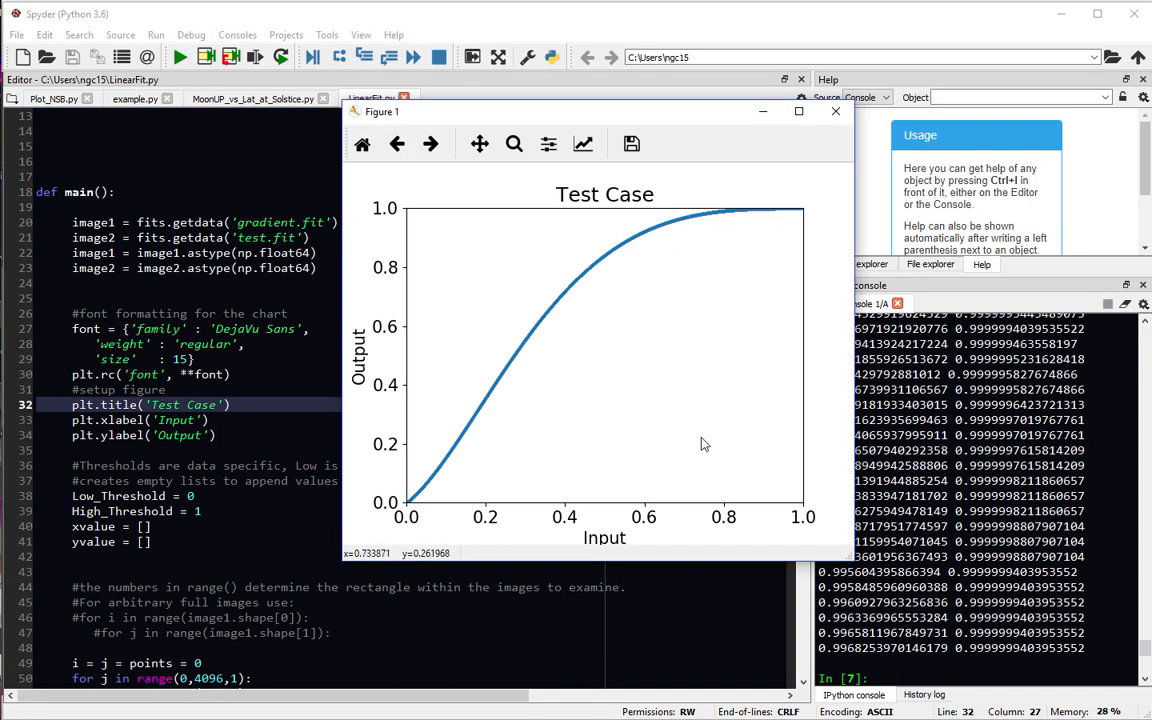
pyautogui.click(763, 112)
pyautogui.click(1061, 15)
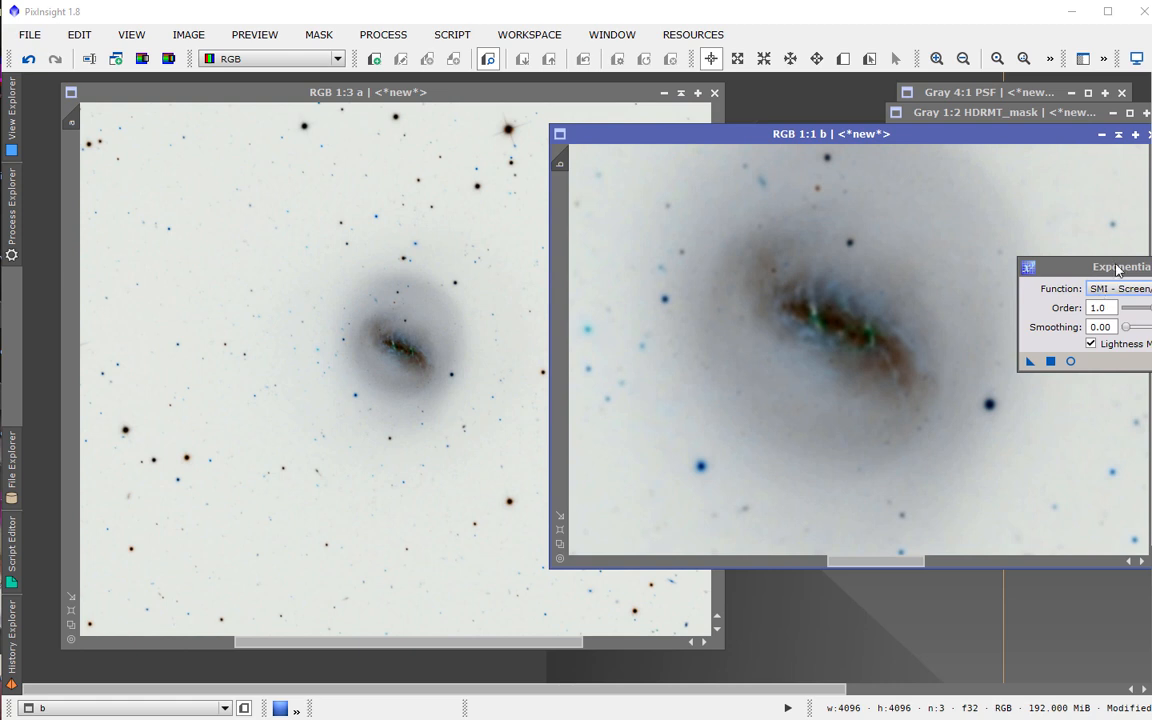
# Combine images a and b in PixelMath with the expression a*b into a new image, applying it to image a.
pyautogui.moveTo(1117, 268); pyautogui.dragTo(989, 170)
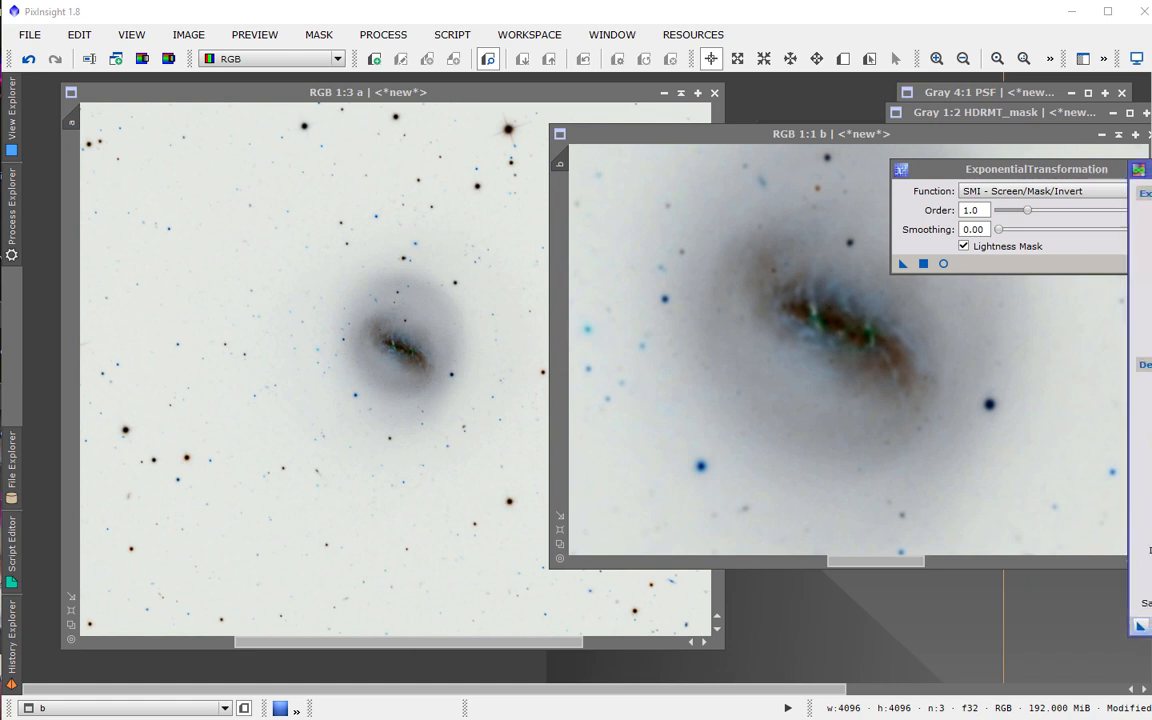
pyautogui.moveTo(1151, 172); pyautogui.dragTo(435, 184)
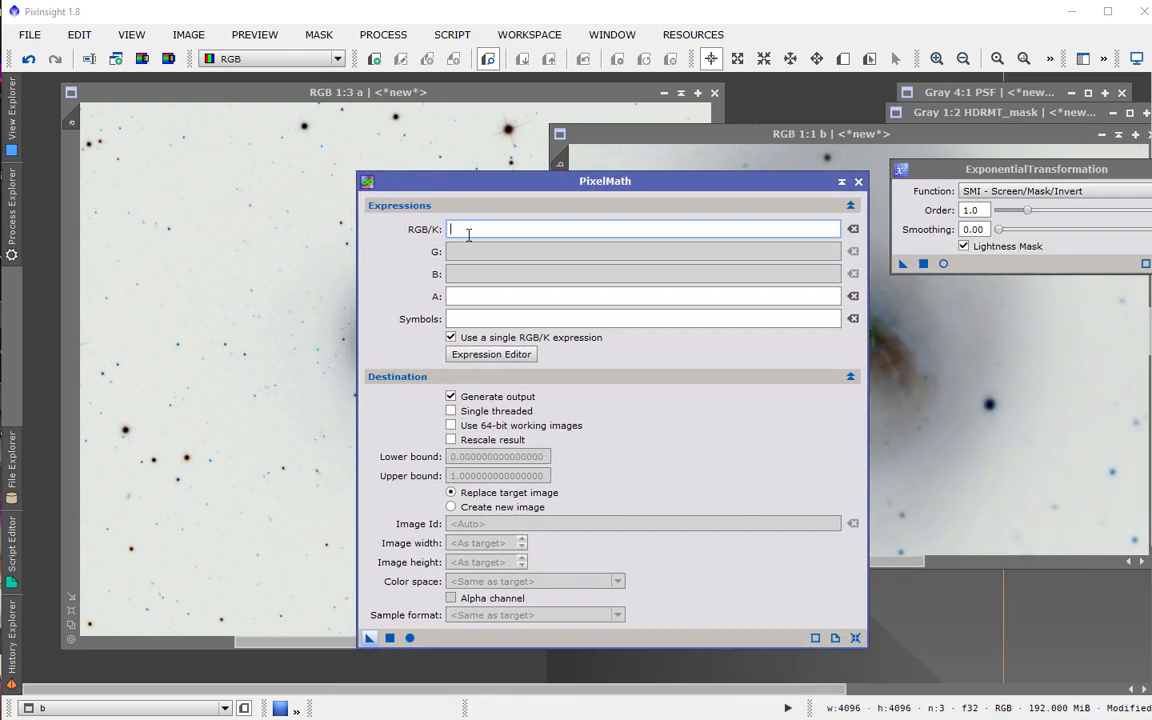
pyautogui.write('a*b')
pyautogui.click(451, 507)
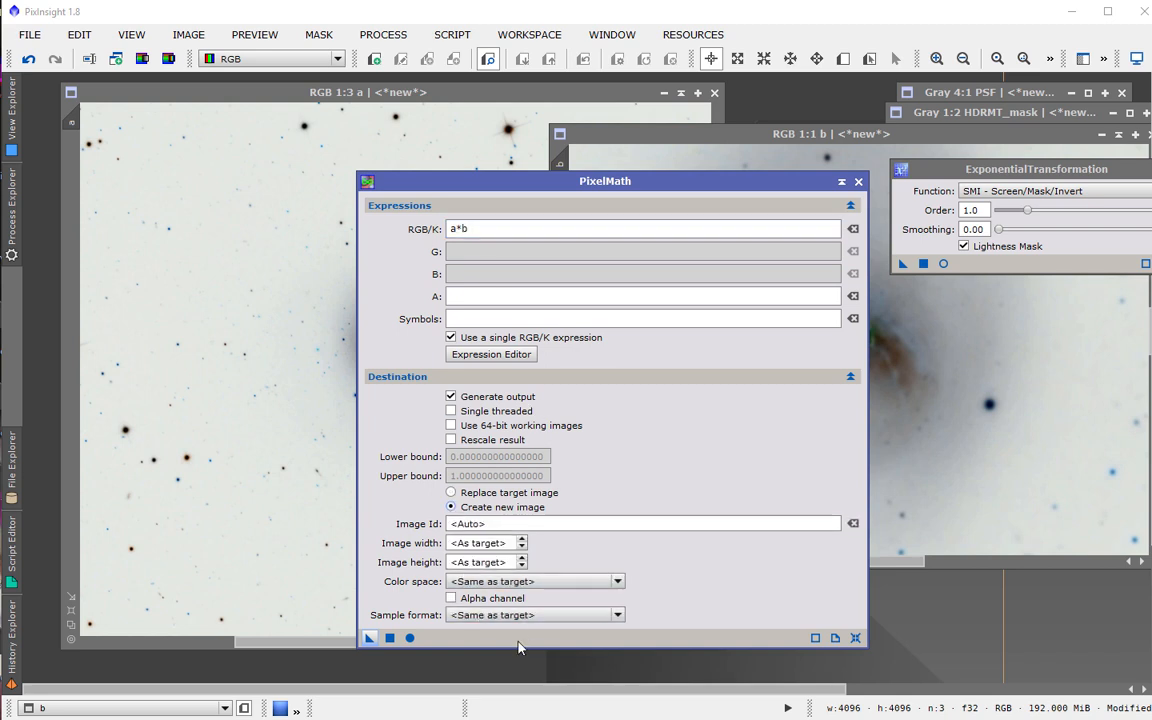
pyautogui.click(411, 638)
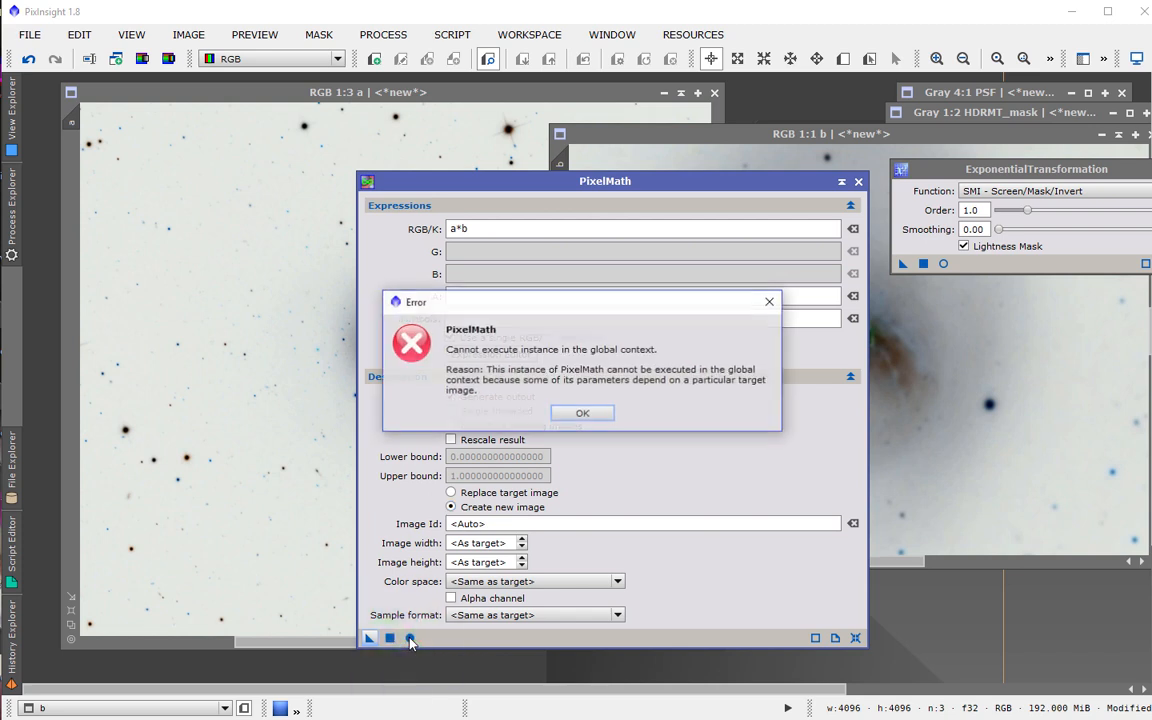
pyautogui.click(582, 414)
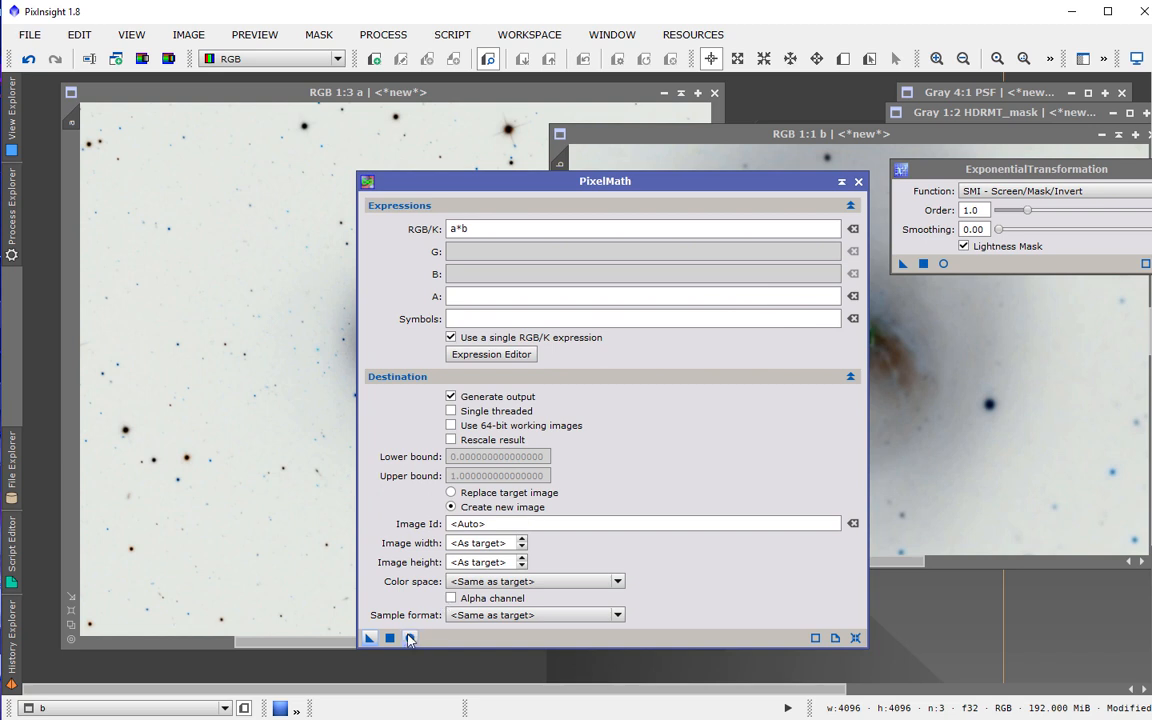
pyautogui.moveTo(369, 638); pyautogui.dragTo(283, 553)
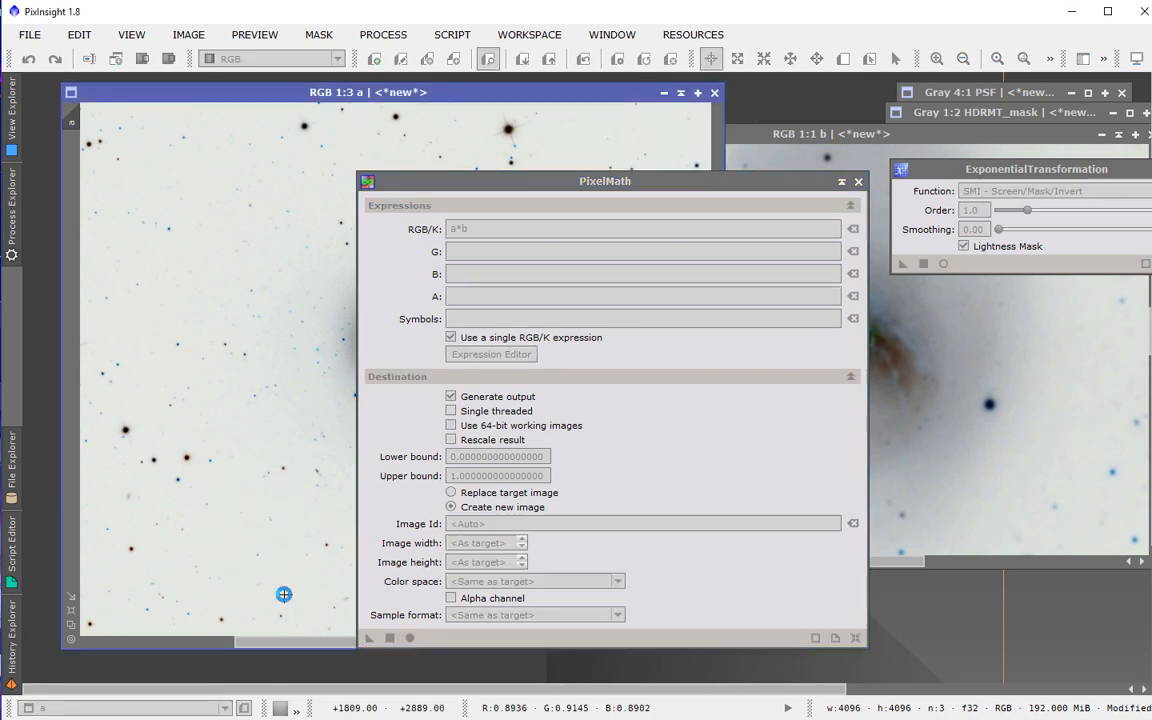
# Invert the new combined image and zoom in on the galaxy to inspect it.
pyautogui.moveTo(400, 181); pyautogui.dragTo(752, 176)
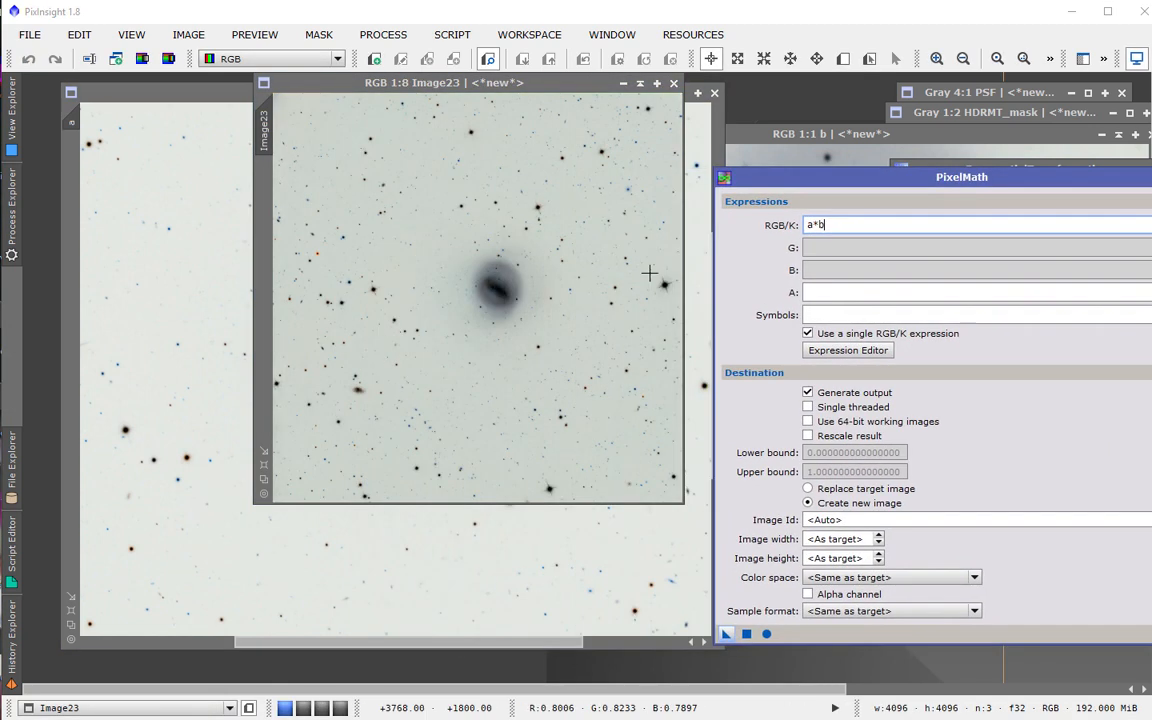
pyautogui.click(71, 610)
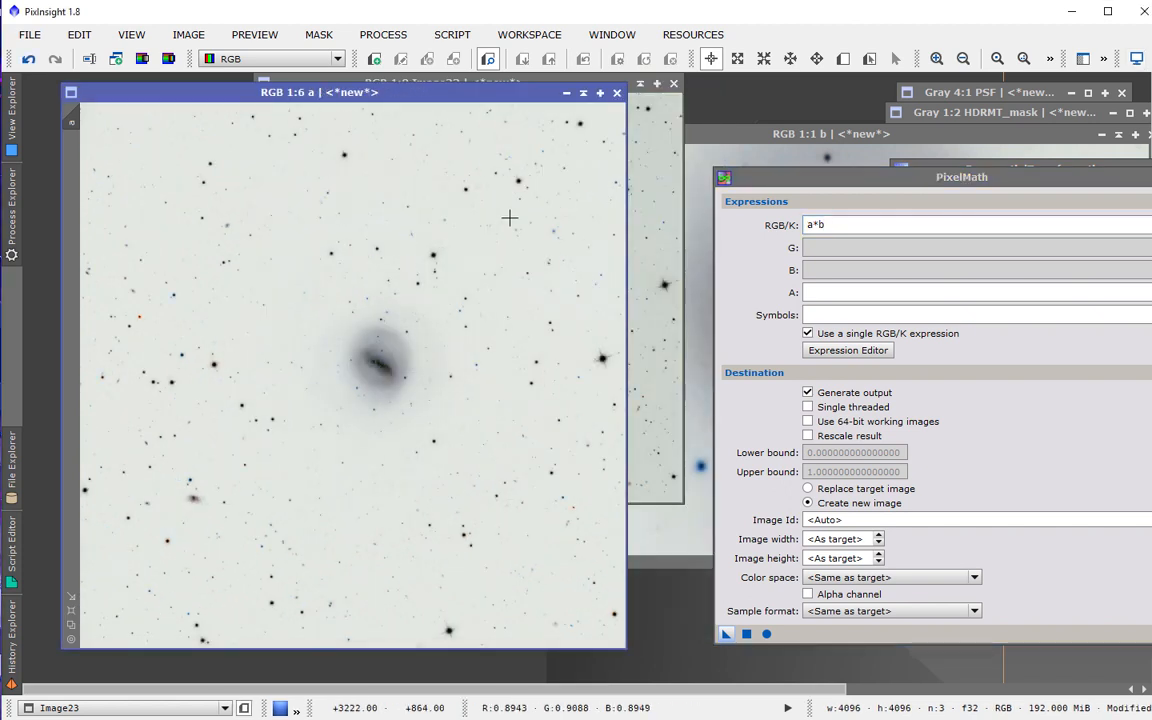
pyautogui.click(636, 291)
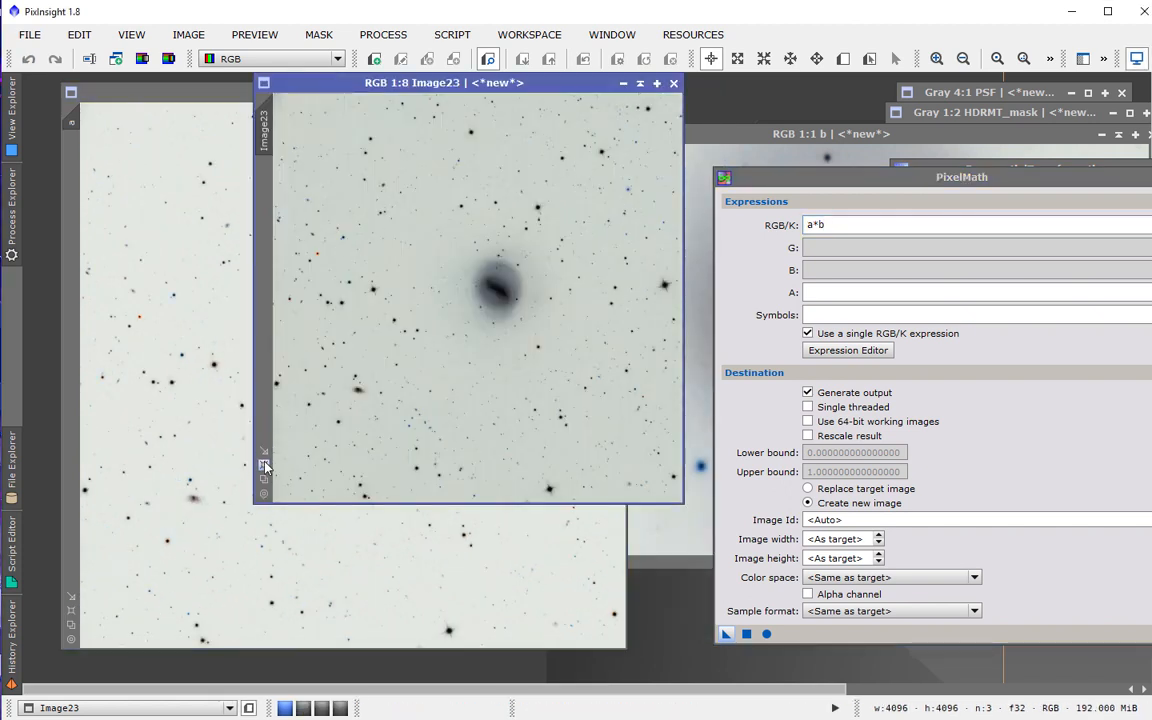
pyautogui.scroll(1, 386, 193)
pyautogui.moveTo(418, 88); pyautogui.dragTo(227, 100)
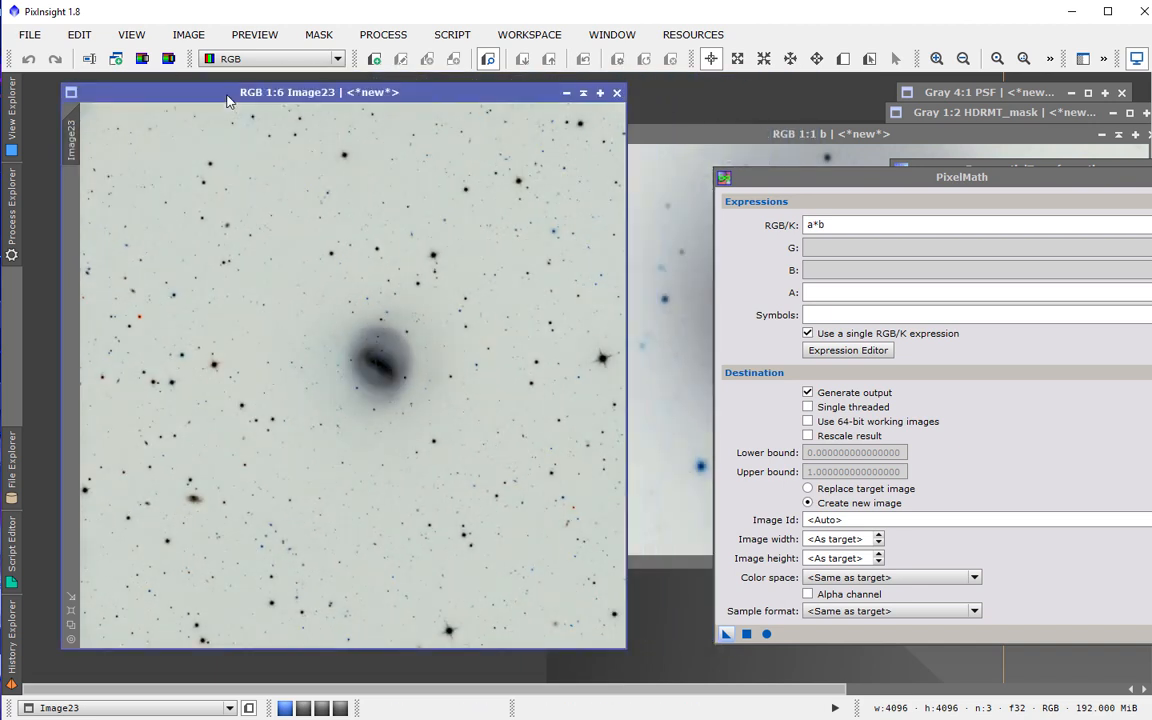
pyautogui.hotkey('ctrl', 'pagedown')
pyautogui.hotkey('ctrl', 'pageup')
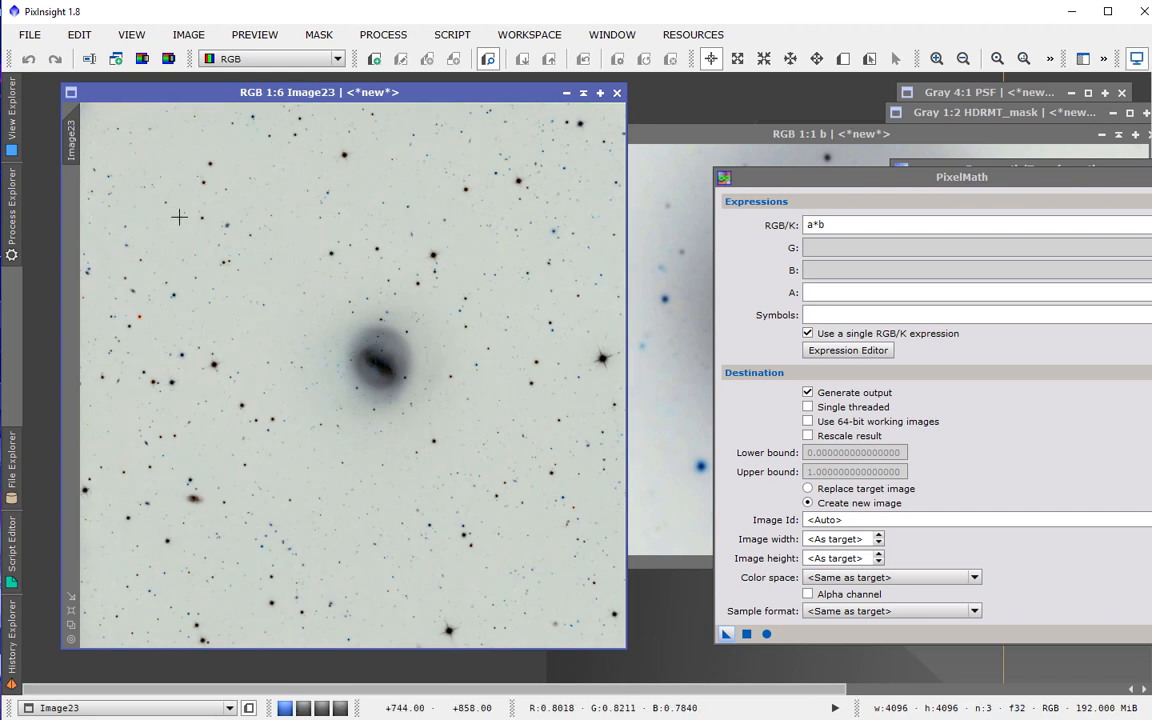
pyautogui.hotkey('ctrl', 'i')
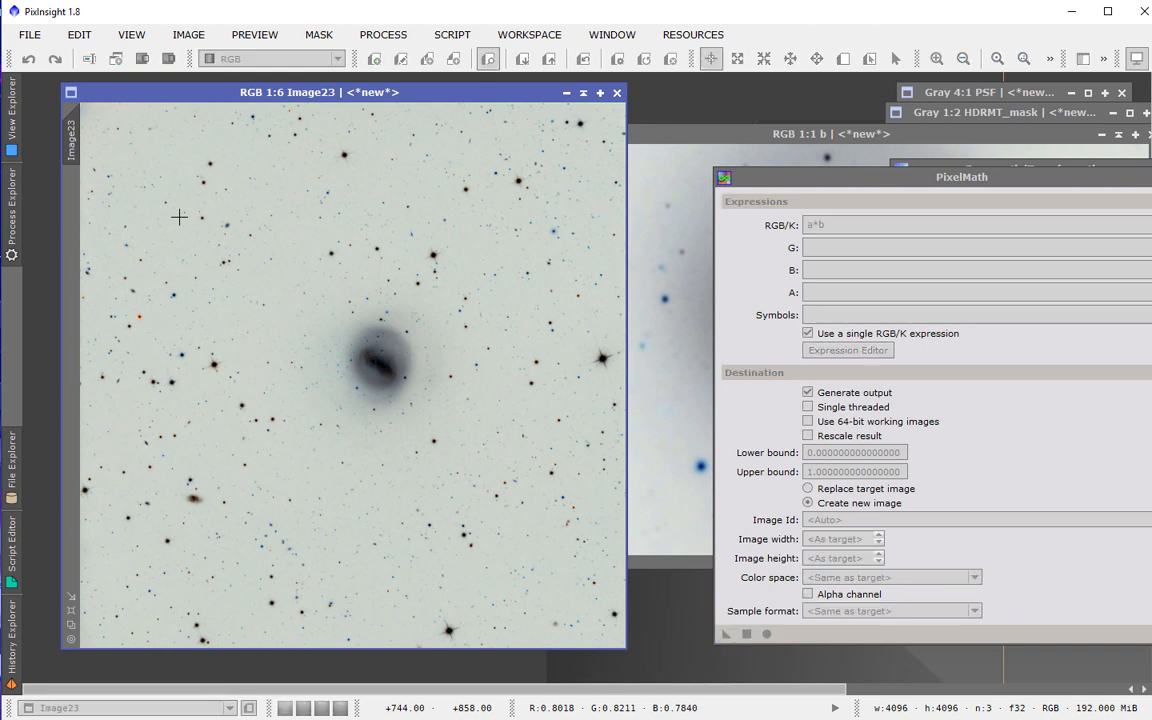
pyautogui.scroll(3, 269, 327)
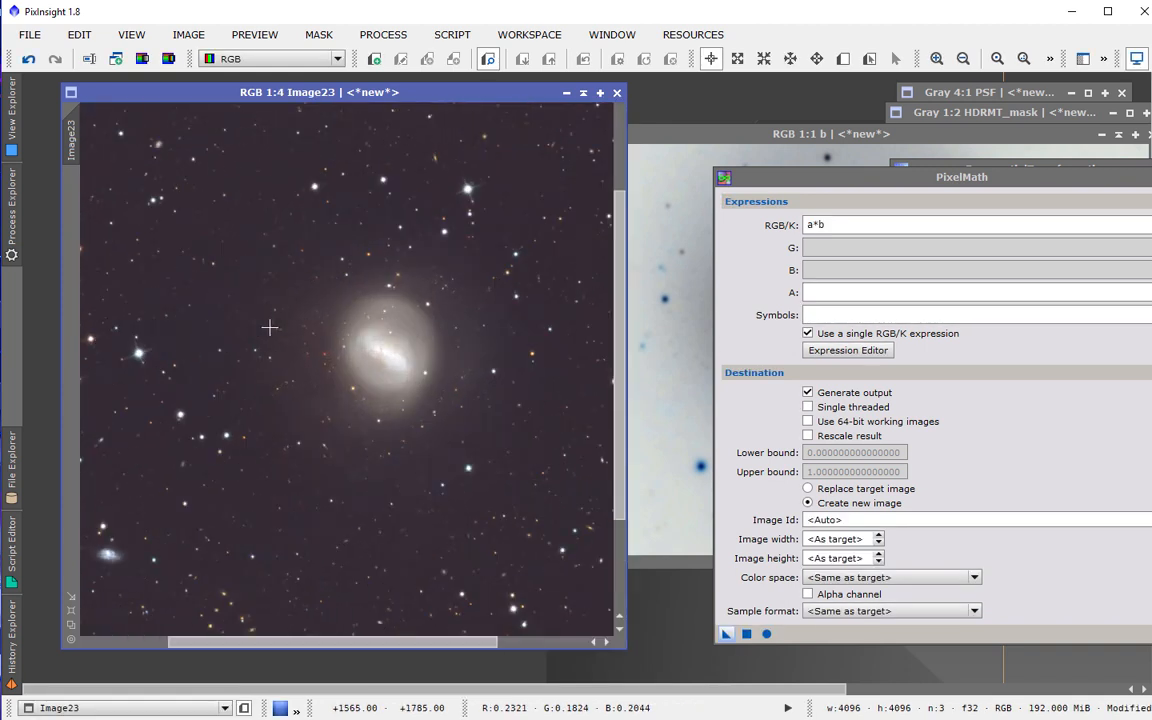
pyautogui.scroll(1, 270, 320)
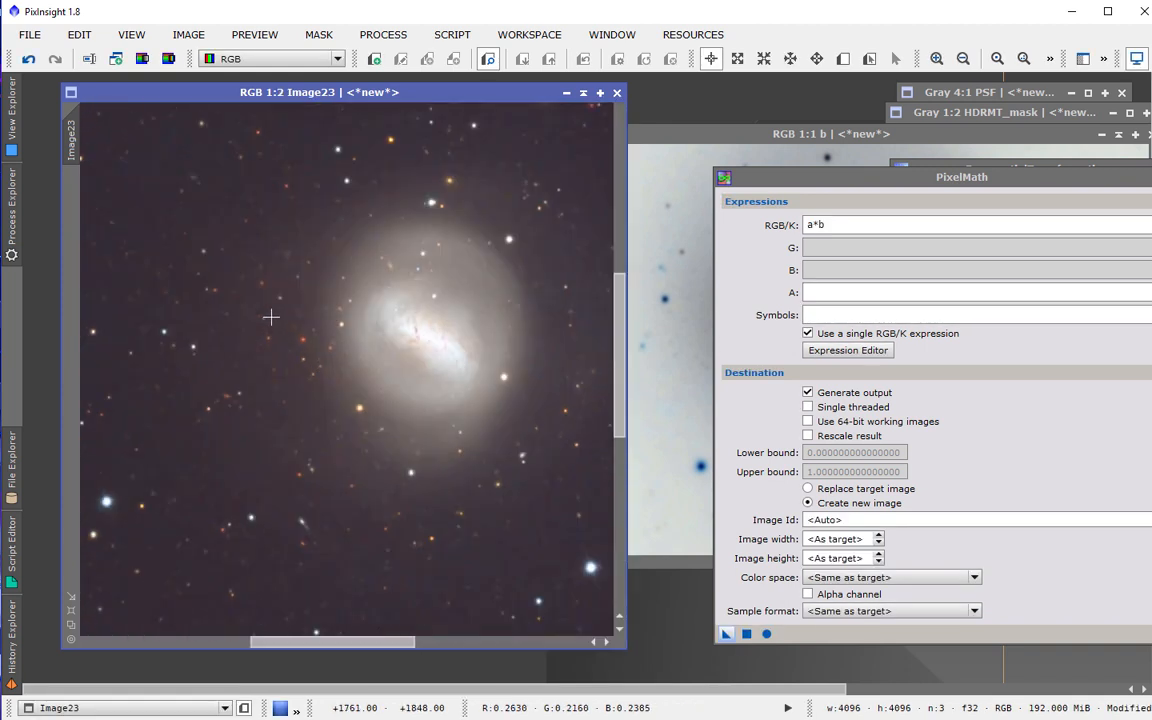
pyautogui.scroll(-1, 270, 317)
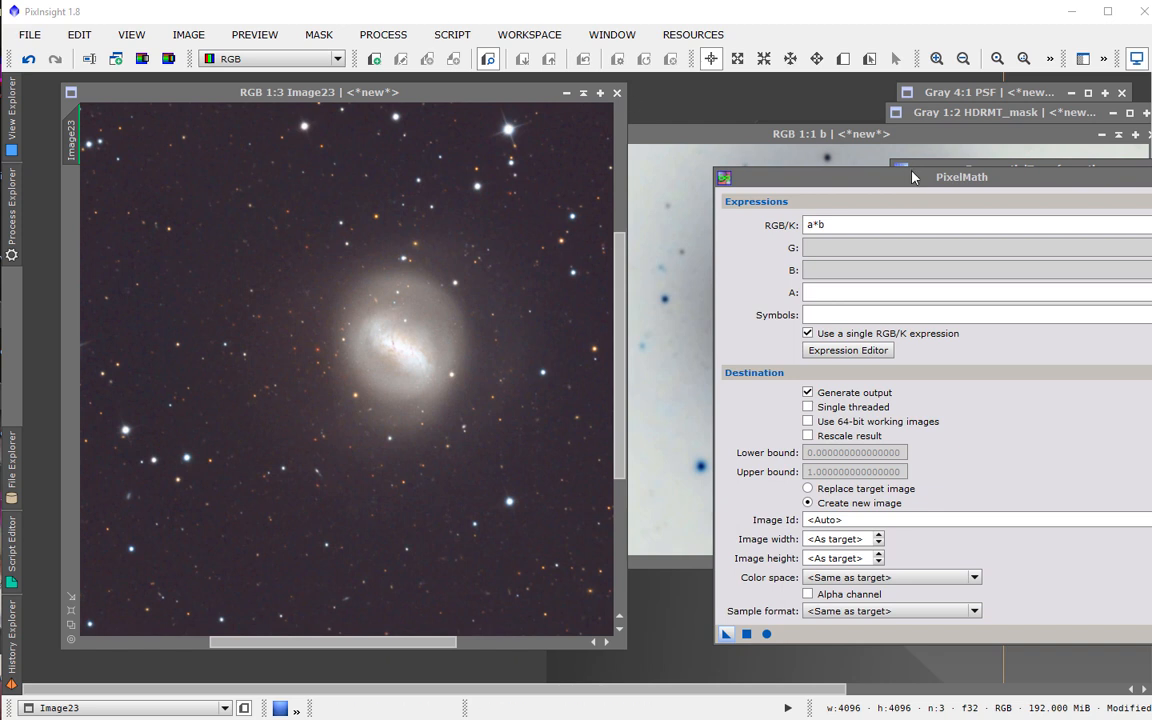
# Reset ExponentialTransformation and set its function back to SMI - Screen/Mask/Invert.
pyautogui.moveTo(913, 177); pyautogui.dragTo(867, 231)
pyautogui.moveTo(965, 173); pyautogui.dragTo(769, 184)
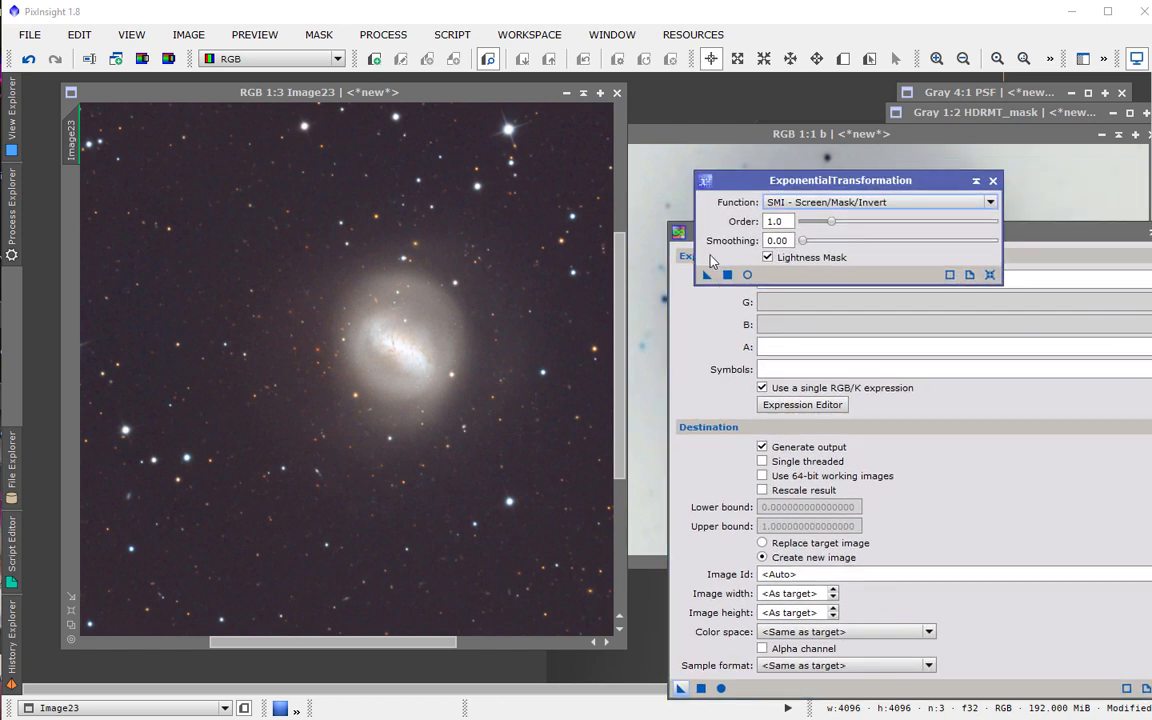
pyautogui.click(990, 275)
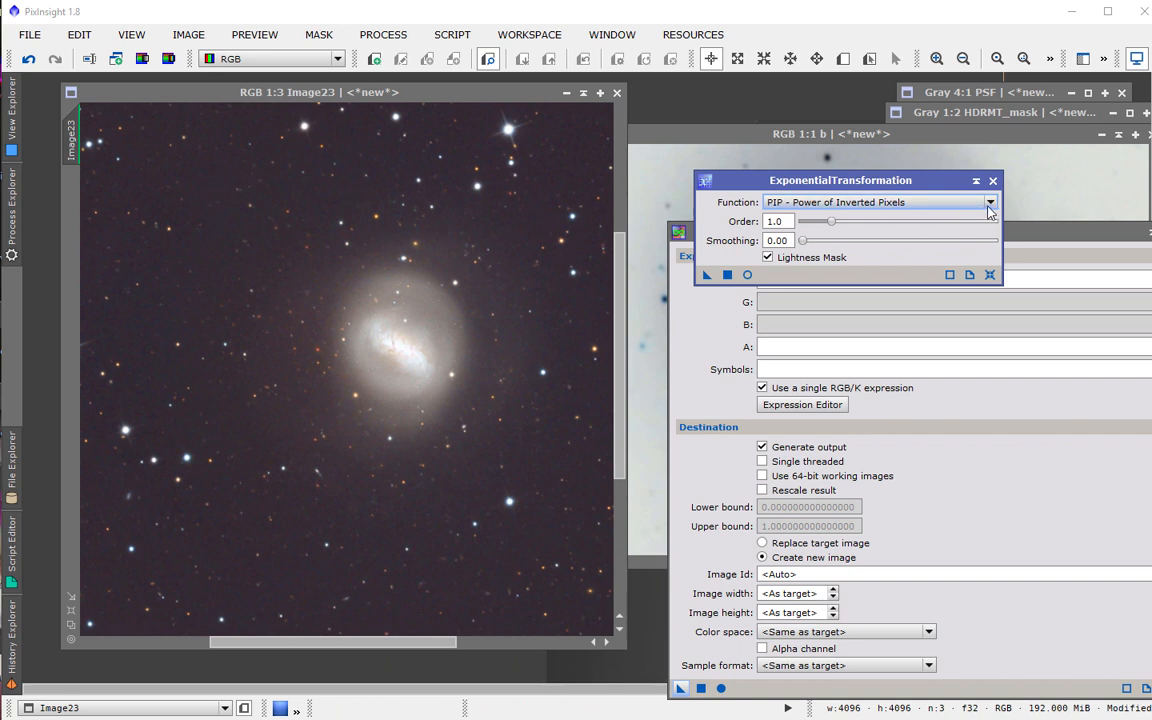
pyautogui.click(988, 207)
pyautogui.click(951, 232)
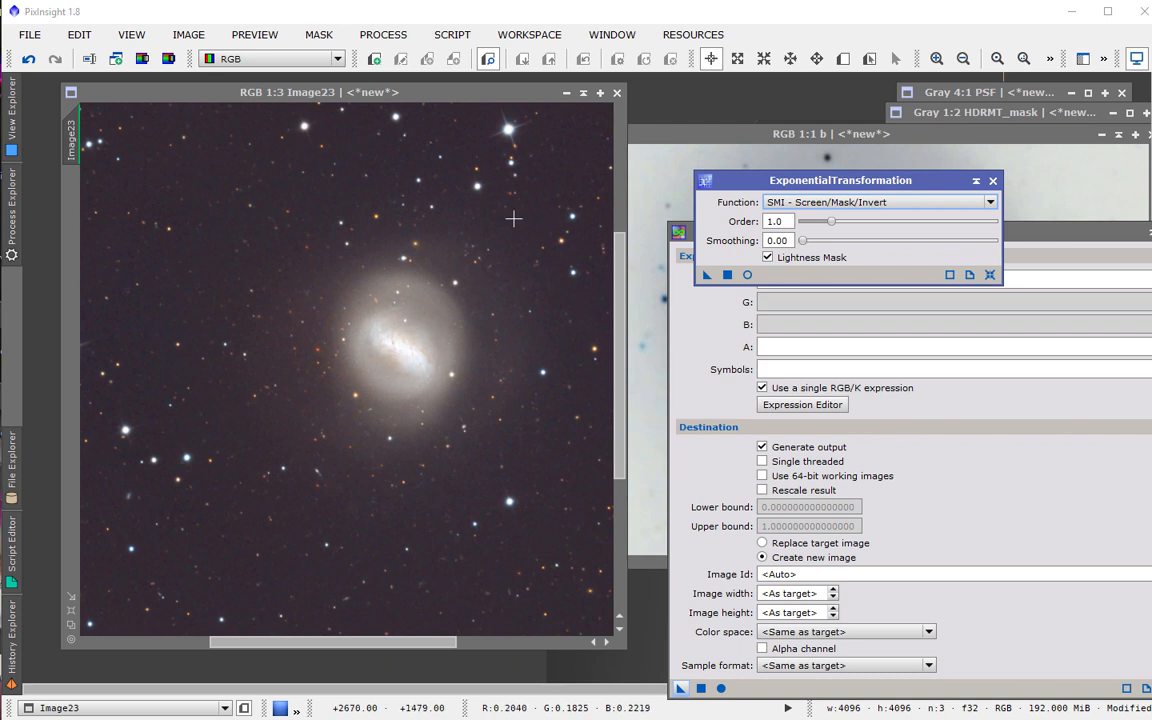
# Close the combined image without saving and rearrange the process windows.
pyautogui.click(617, 92)
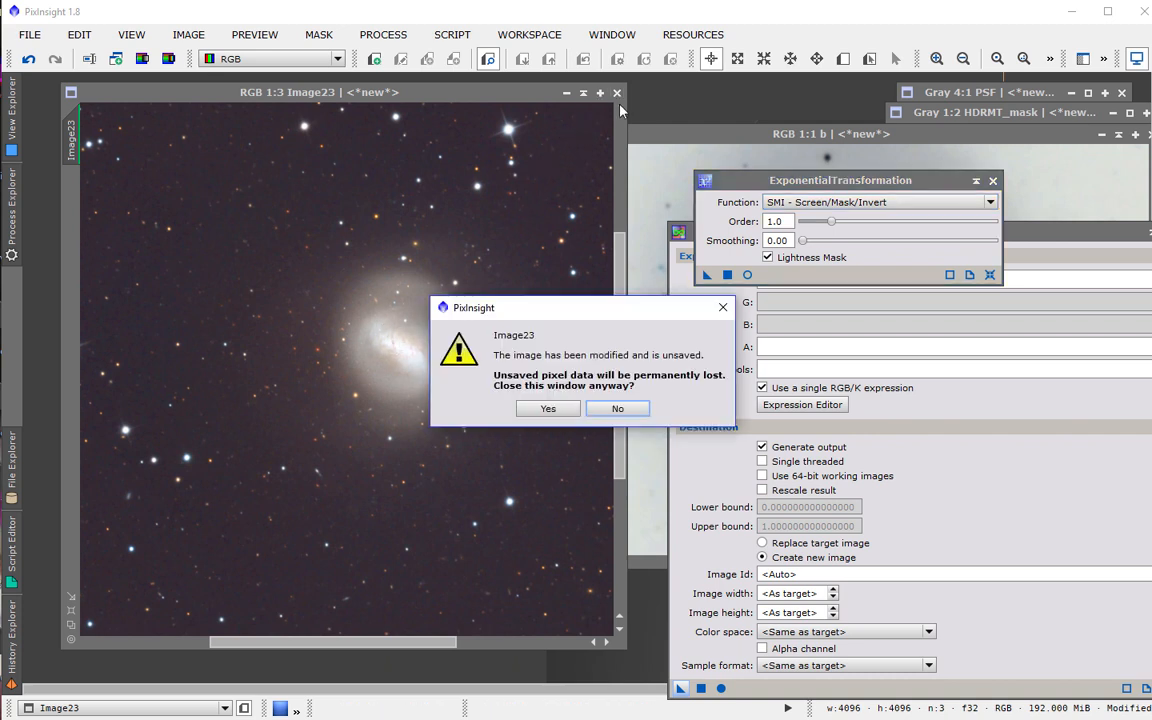
pyautogui.click(548, 409)
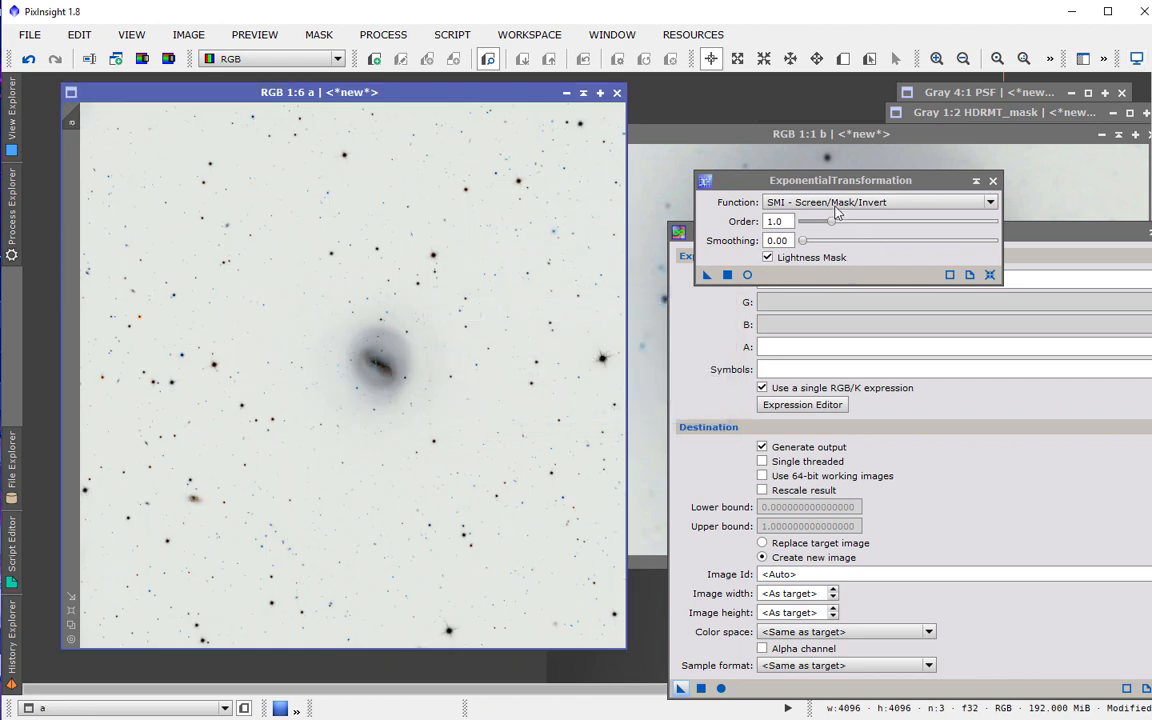
pyautogui.moveTo(722, 180); pyautogui.dragTo(952, 44)
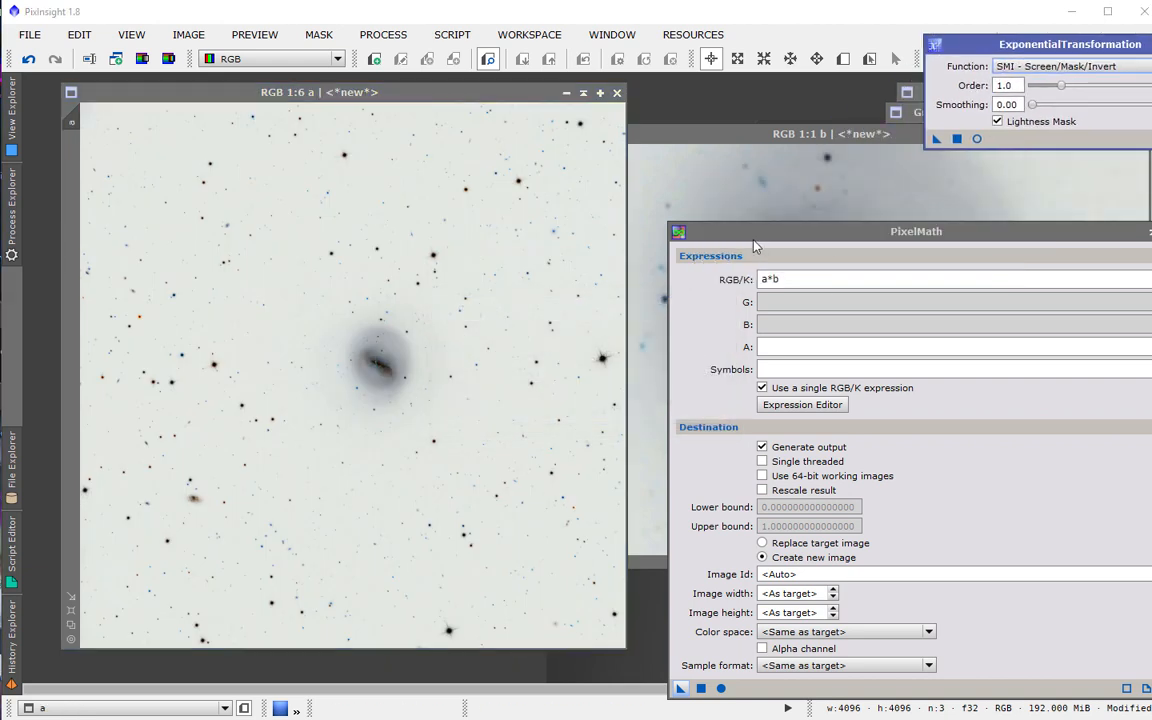
pyautogui.moveTo(755, 245); pyautogui.dragTo(1011, 174)
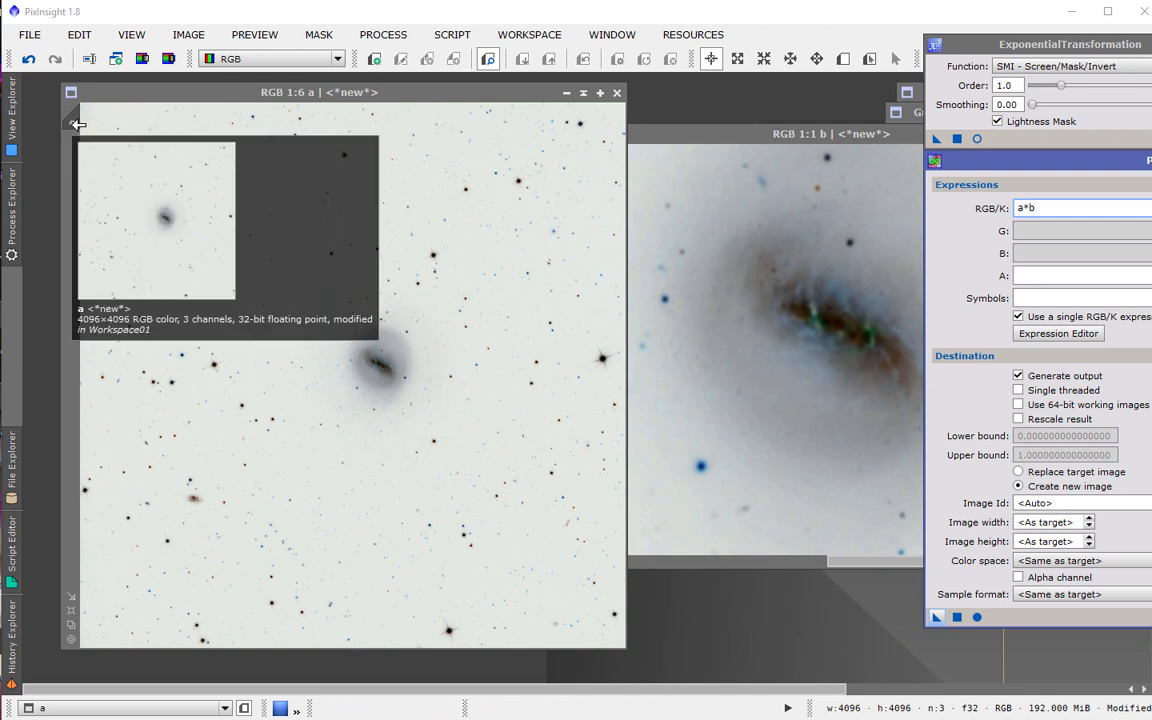
# Duplicate image a as a clone and move the clone aside.
pyautogui.moveTo(72, 124); pyautogui.dragTo(562, 253)
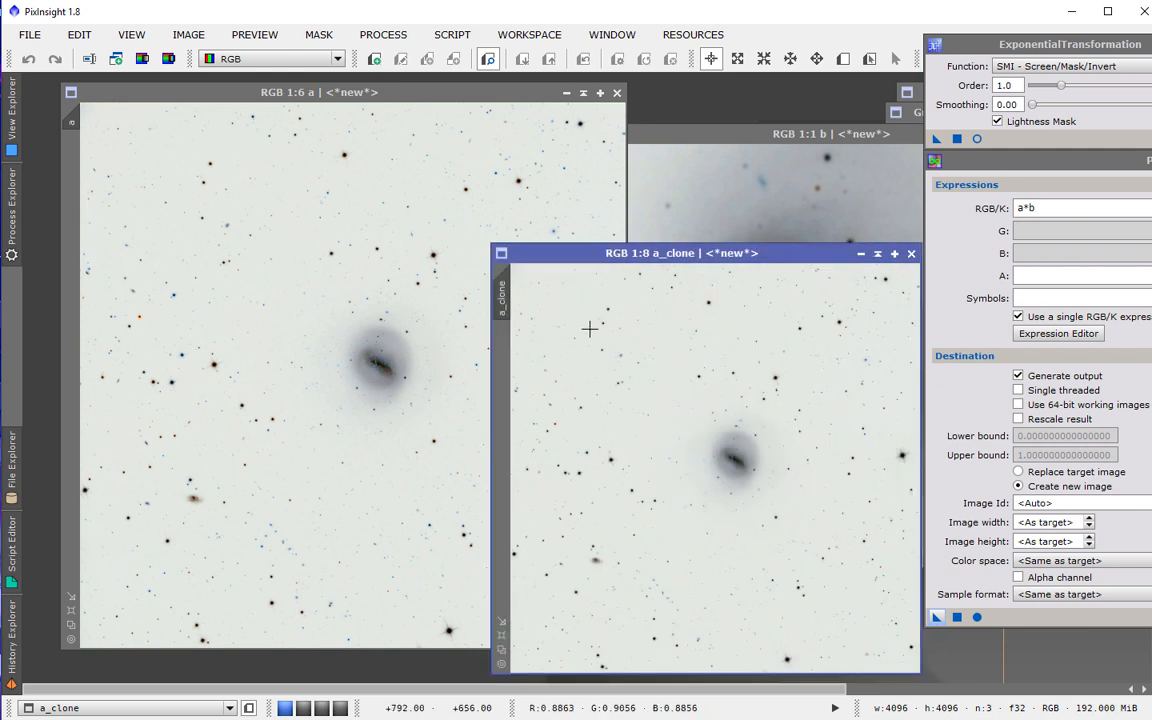
pyautogui.moveTo(502, 297); pyautogui.dragTo(72, 188)
pyautogui.moveTo(793, 263); pyautogui.dragTo(959, 653)
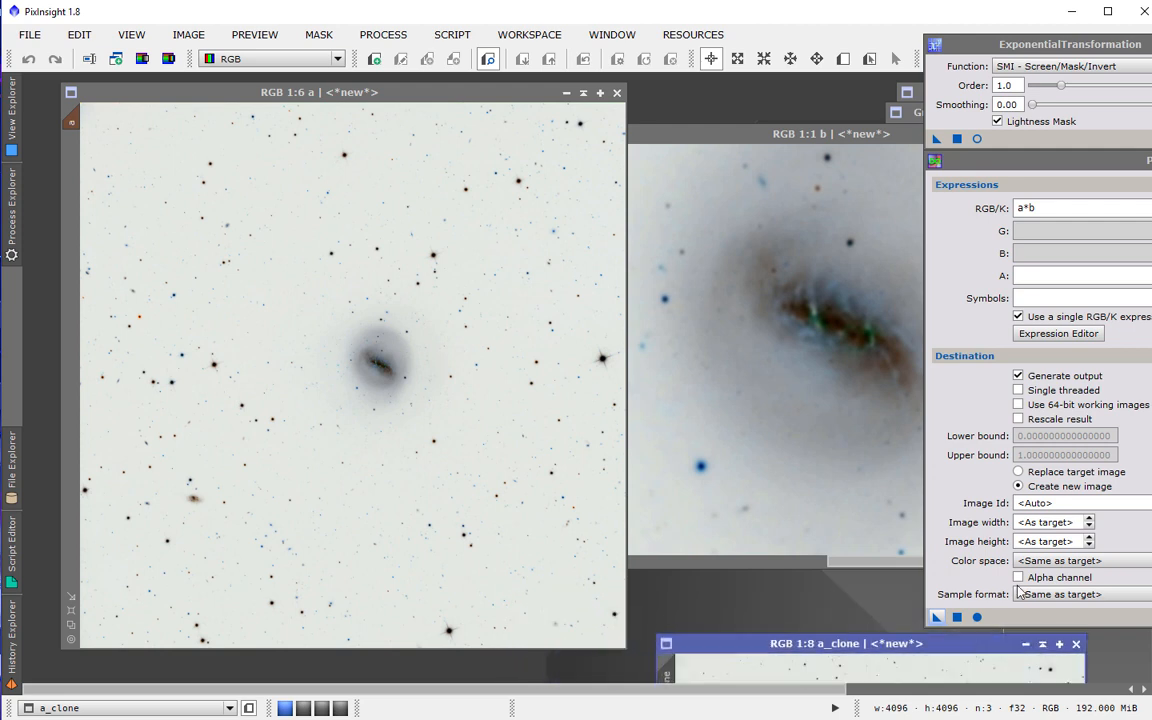
# Set PixelMath to replace the target image and apply a*b to image a.
pyautogui.click(1019, 471)
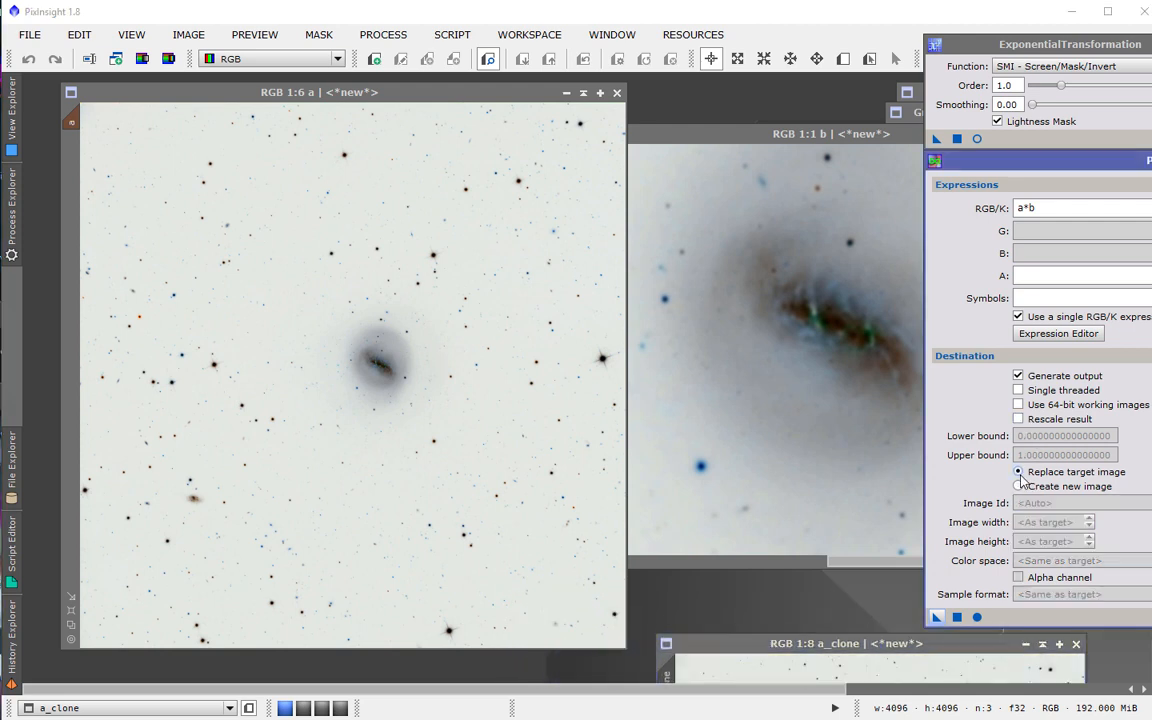
pyautogui.moveTo(1049, 162); pyautogui.dragTo(714, 175)
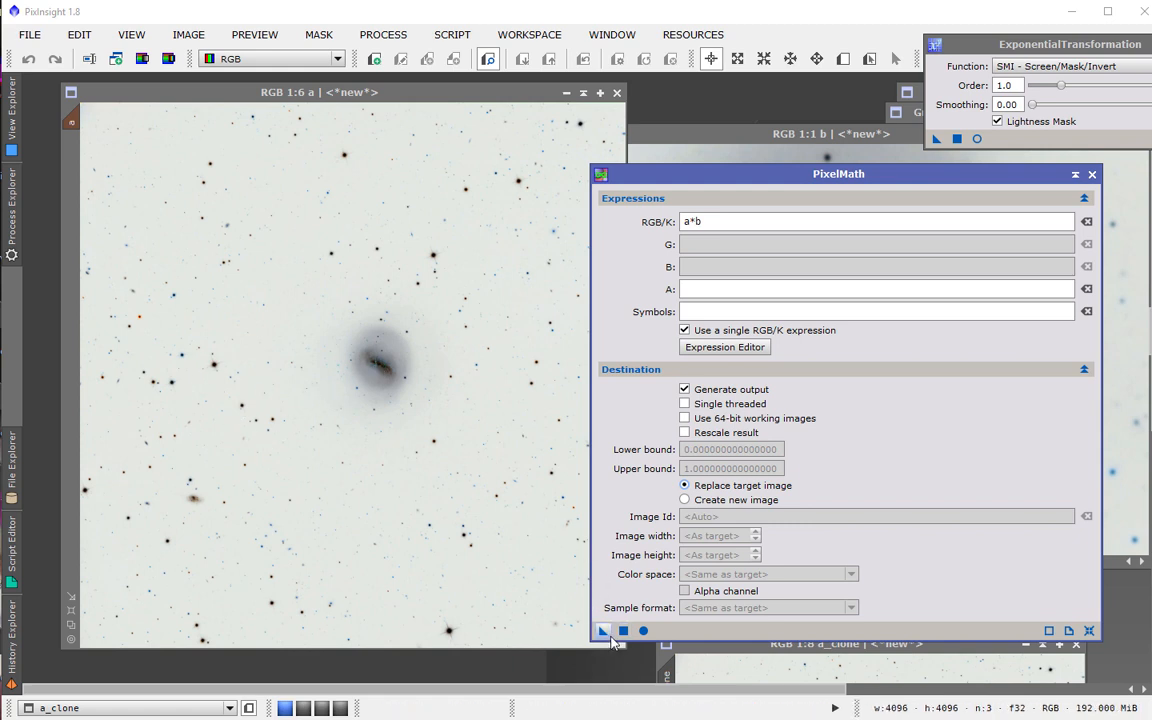
pyautogui.moveTo(605, 635); pyautogui.dragTo(498, 562)
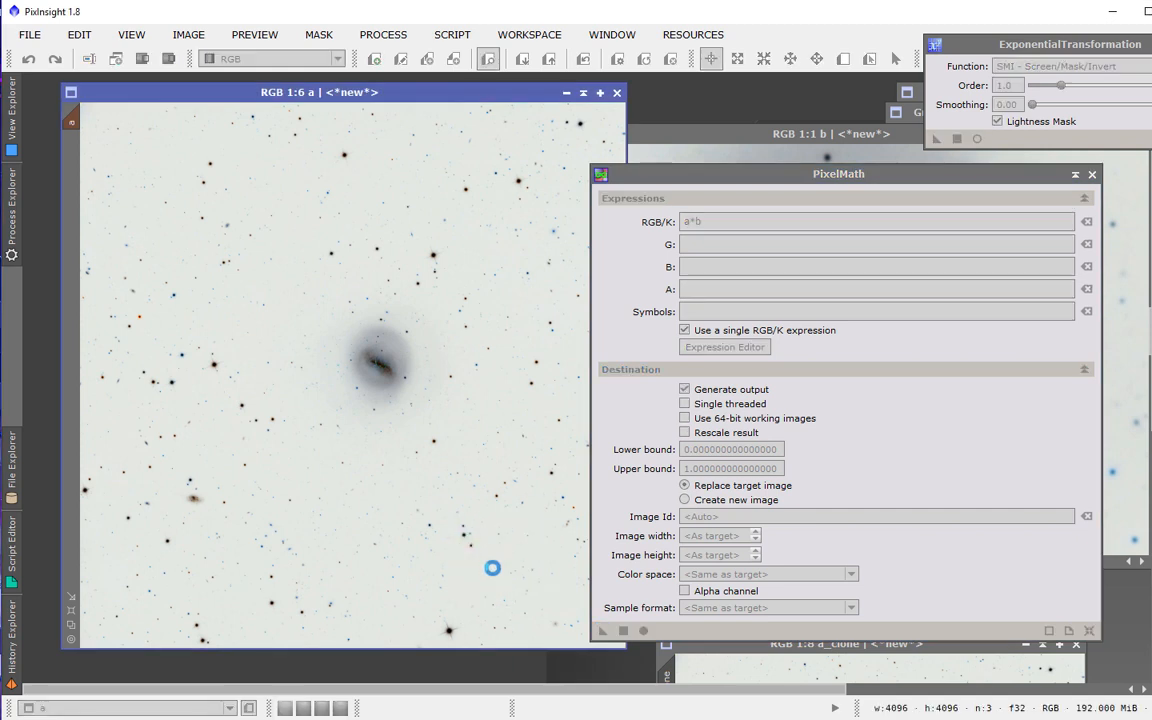
pyautogui.scroll(3, 390, 392)
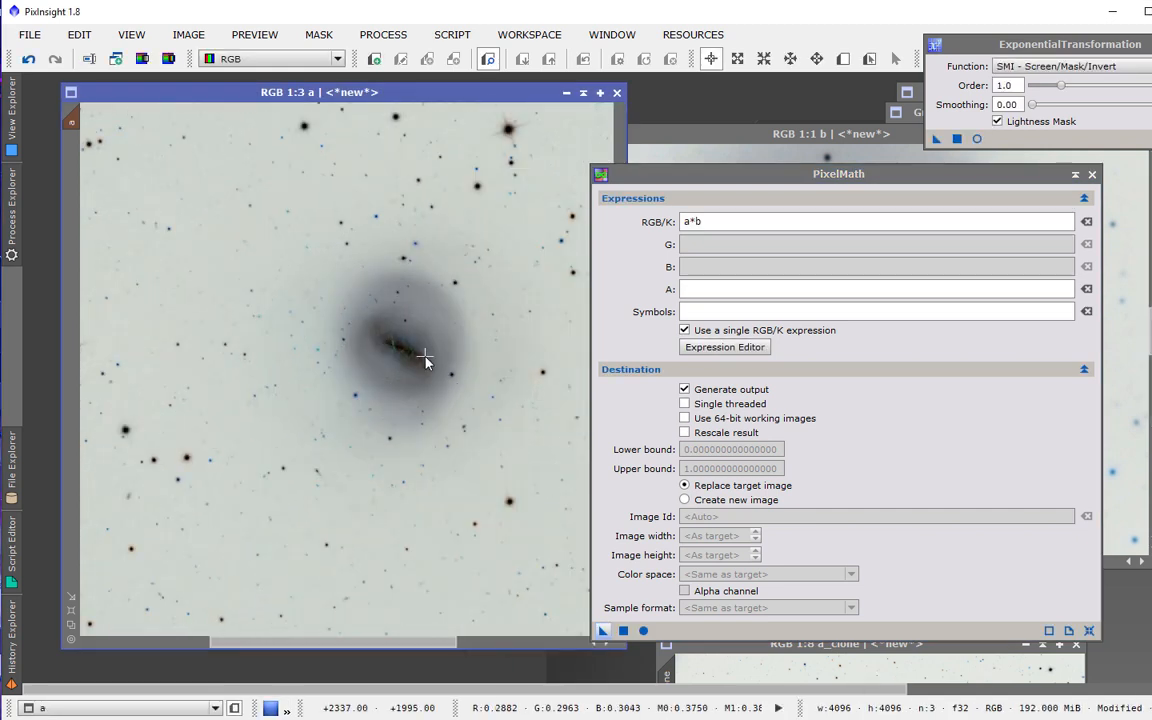
# Invert image a to preview the result, then undo the inversions.
pyautogui.hotkey('ctrl', 'i')
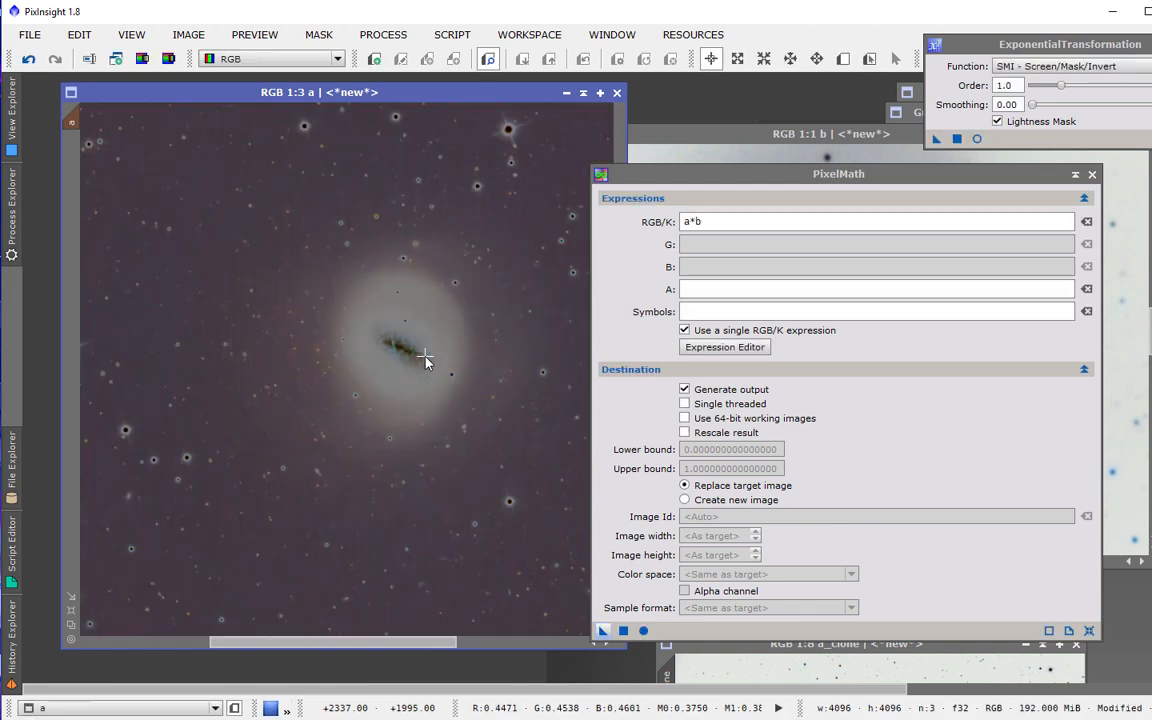
pyautogui.hotkey('ctrl', 'i')
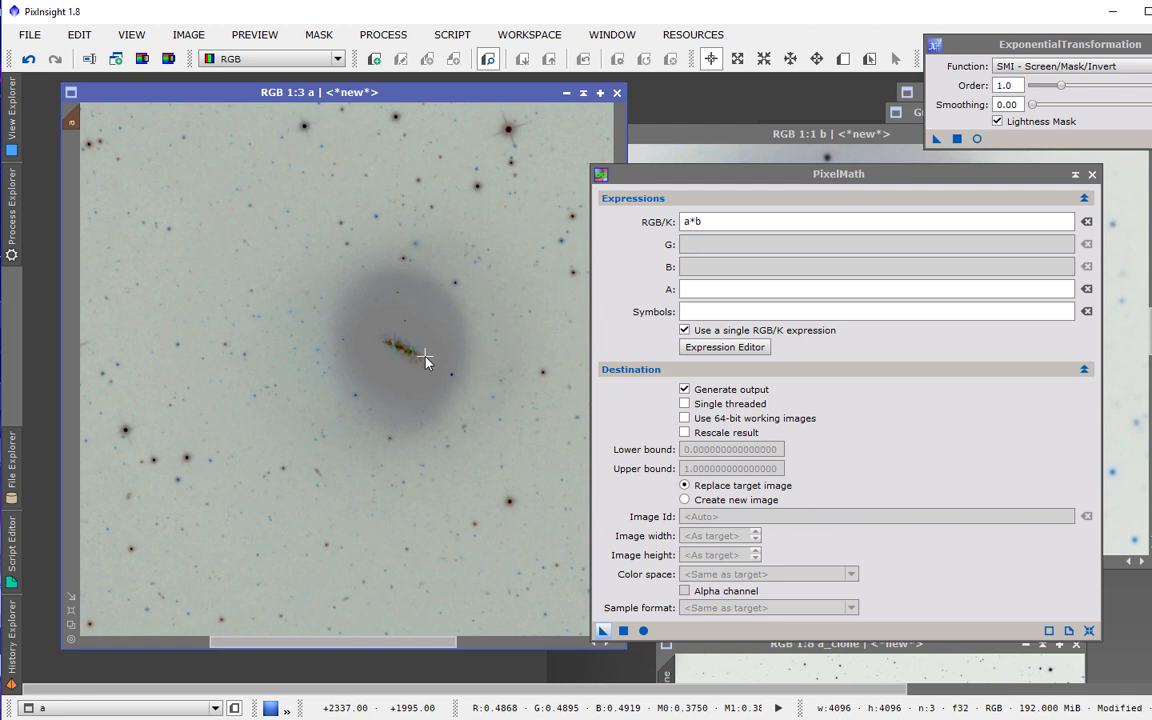
pyautogui.click(28, 60)
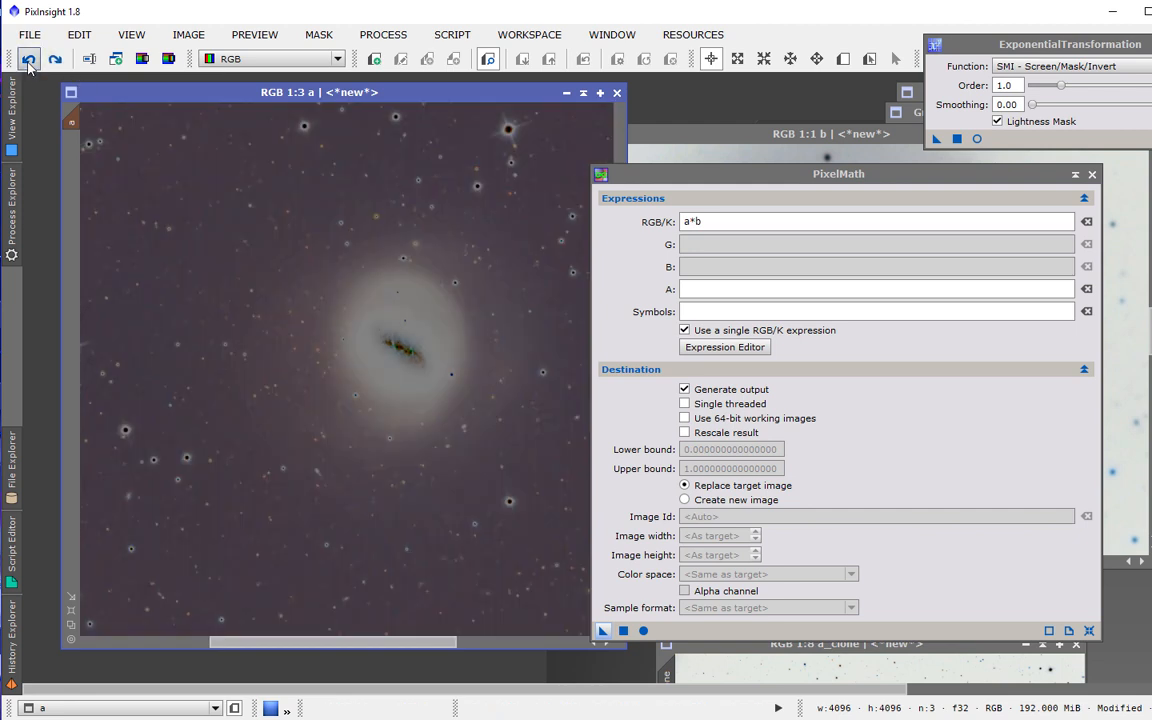
pyautogui.click(28, 60)
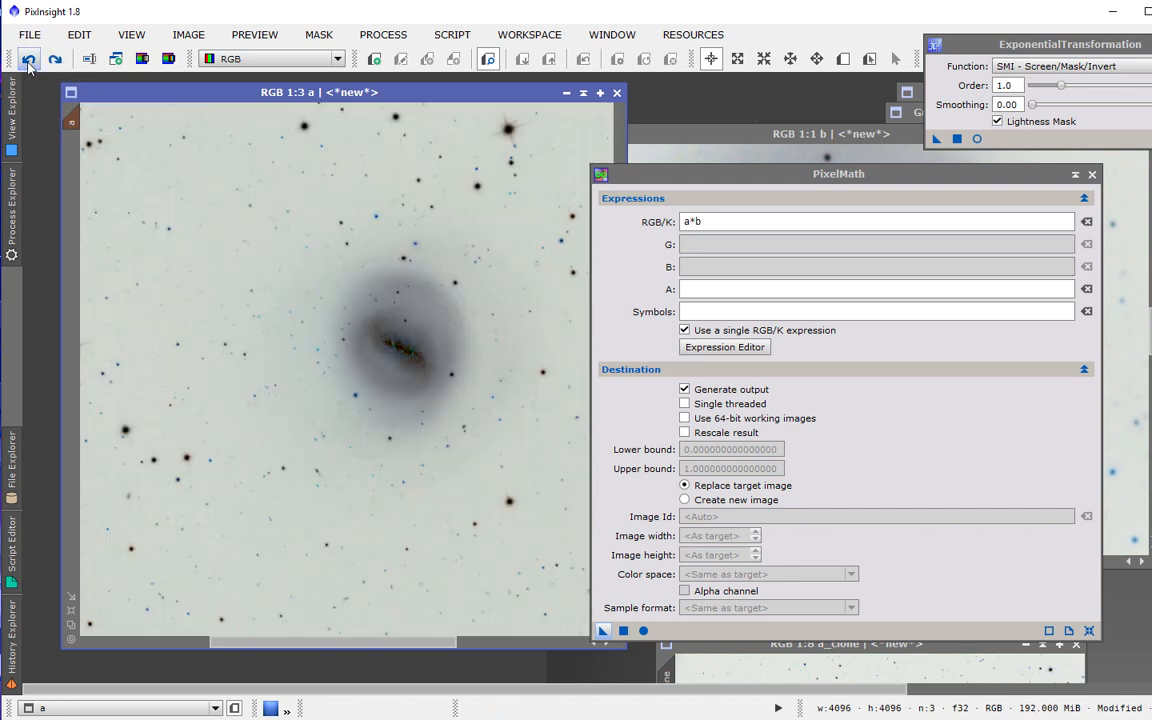
# Hide the mask on image a, invert the image back to positive, and zoom in on the galaxy.
pyautogui.click(308, 38)
pyautogui.click(310, 78)
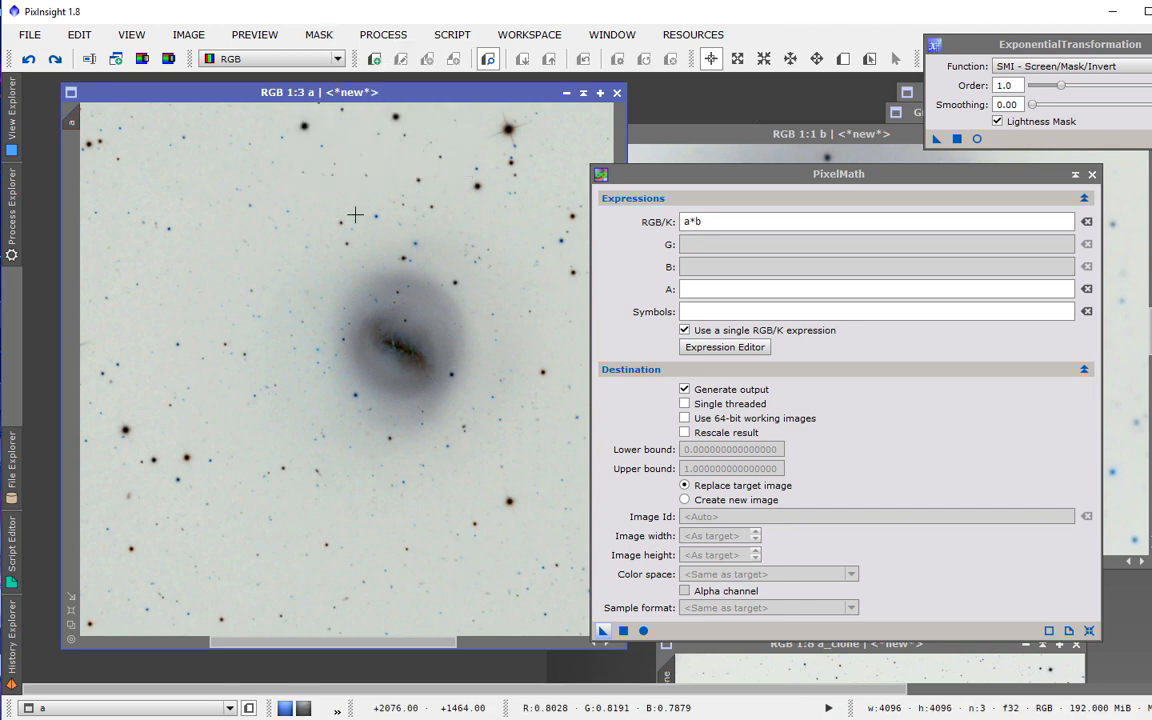
pyautogui.hotkey('ctrl', 'i')
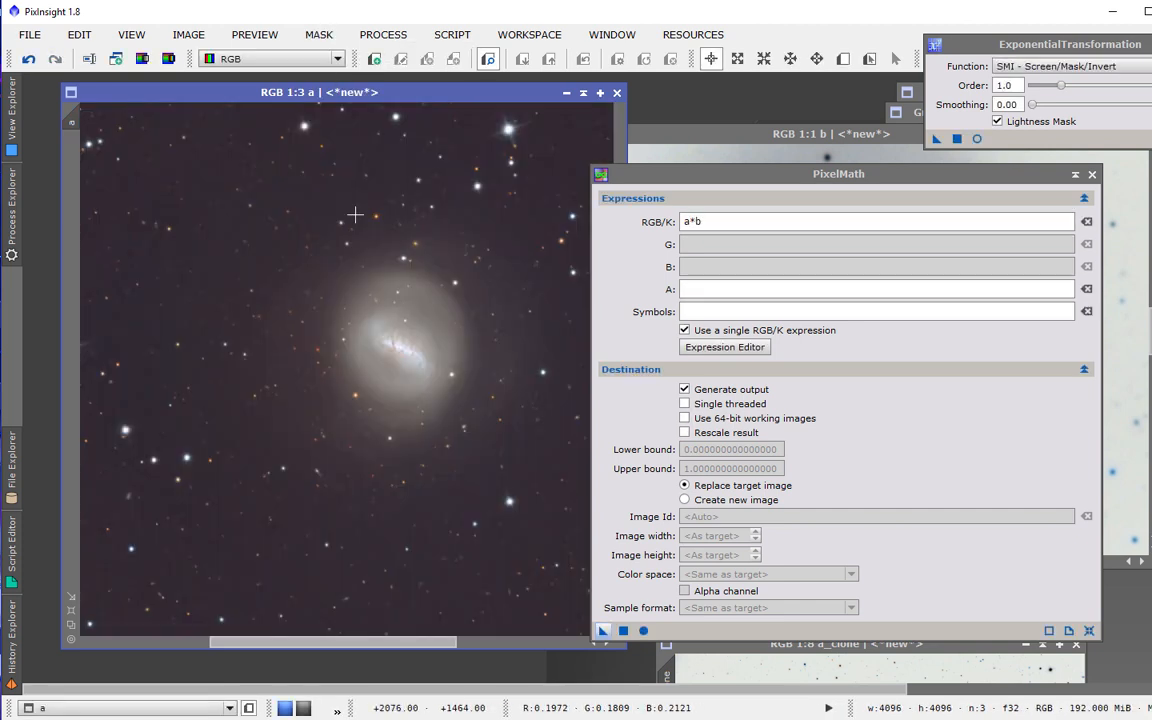
pyautogui.scroll(1, 368, 325)
pyautogui.scroll(-1, 368, 325)
pyautogui.scroll(1, 320, 370)
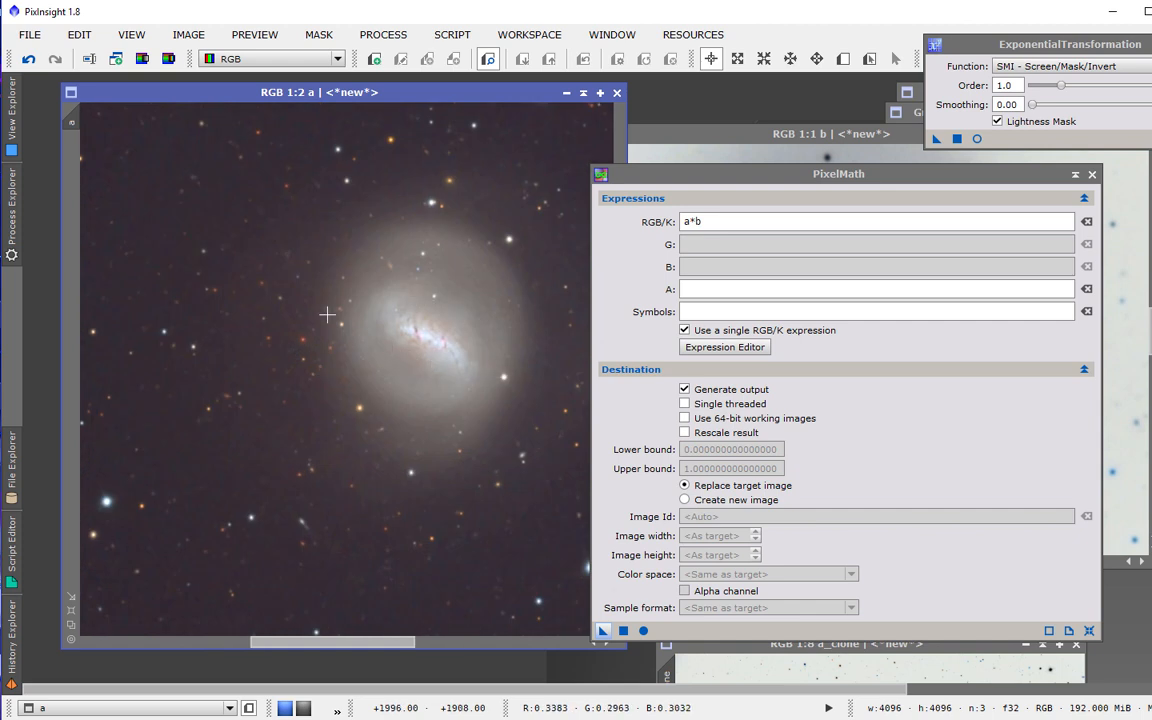
# Undo the last two changes on image a and zoom in on the galaxy's outskirts to inspect them.
pyautogui.hotkey('ctrl', 'z')
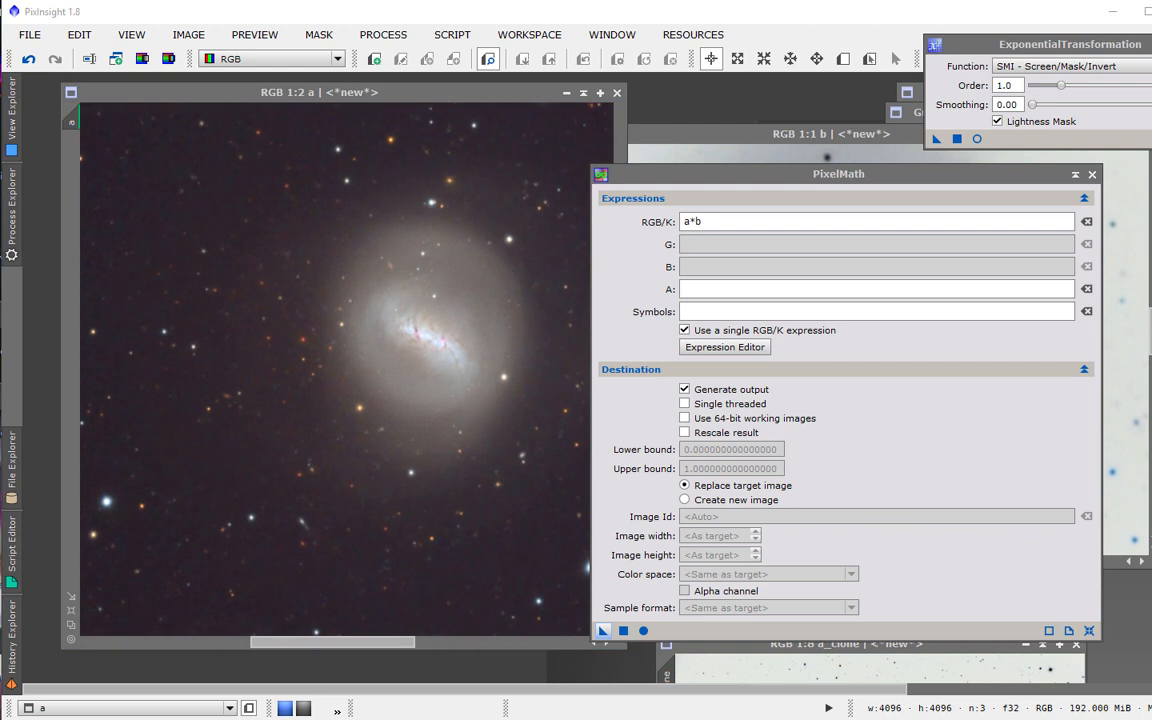
pyautogui.hotkey('ctrl', 'z')
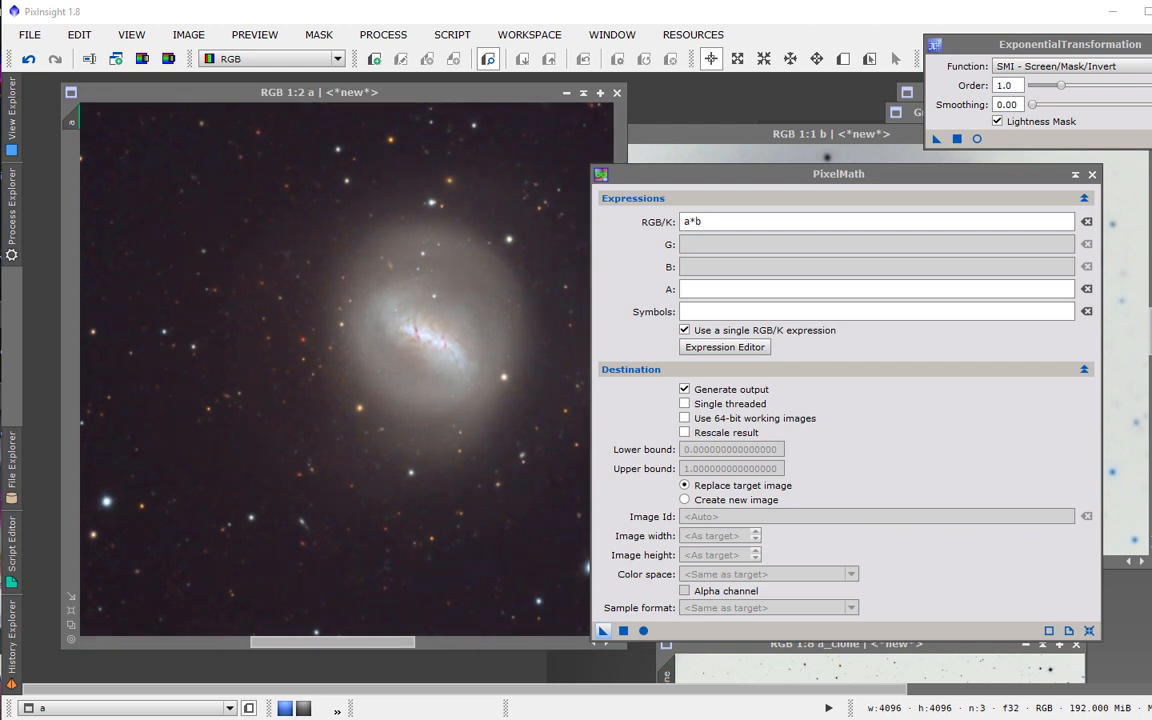
pyautogui.scroll(1, 200, 363)
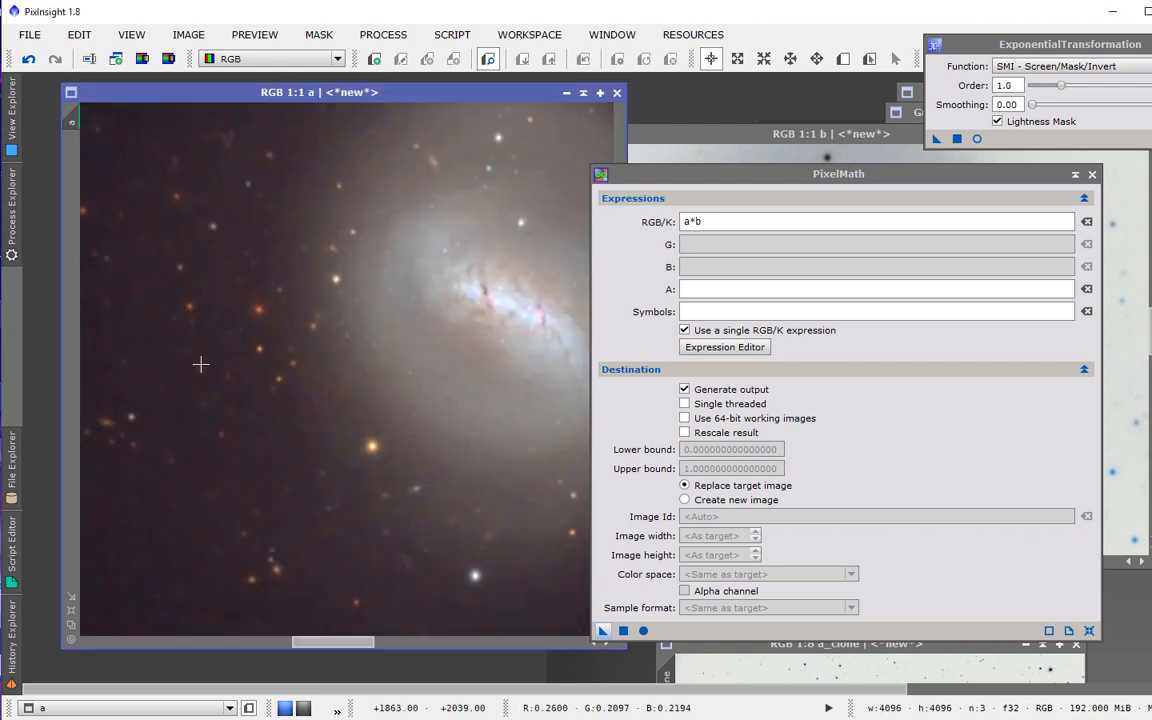
pyautogui.scroll(-2, 200, 363)
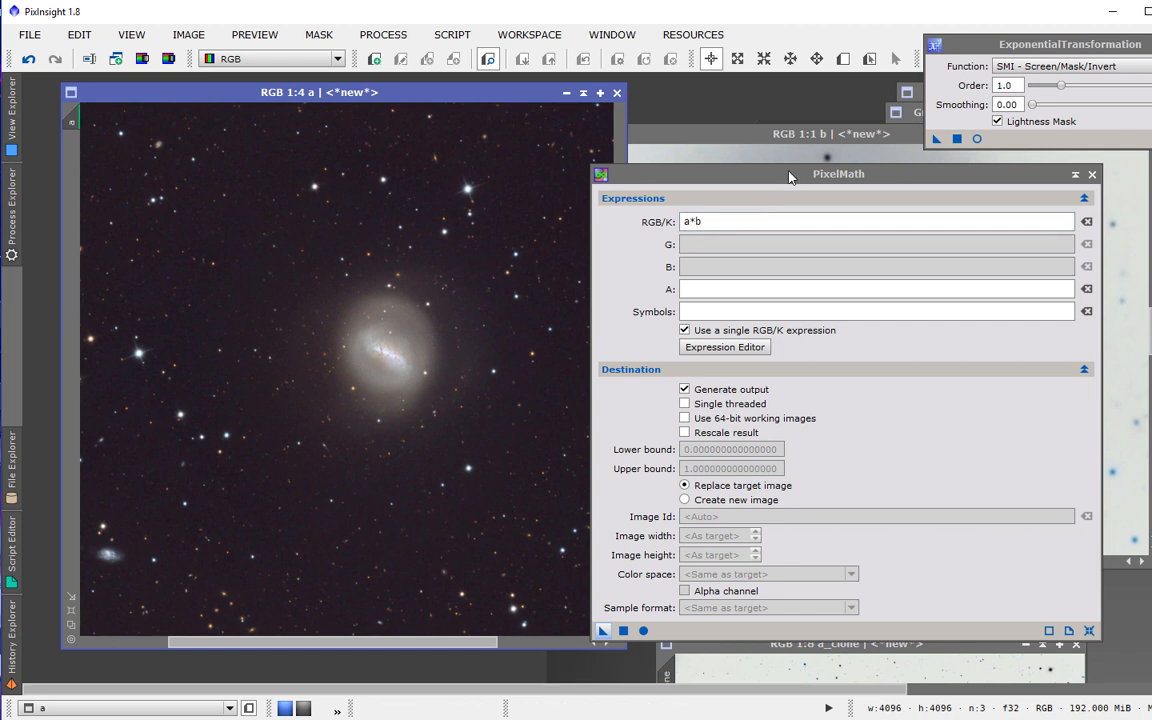
pyautogui.scroll(4, 411, 360)
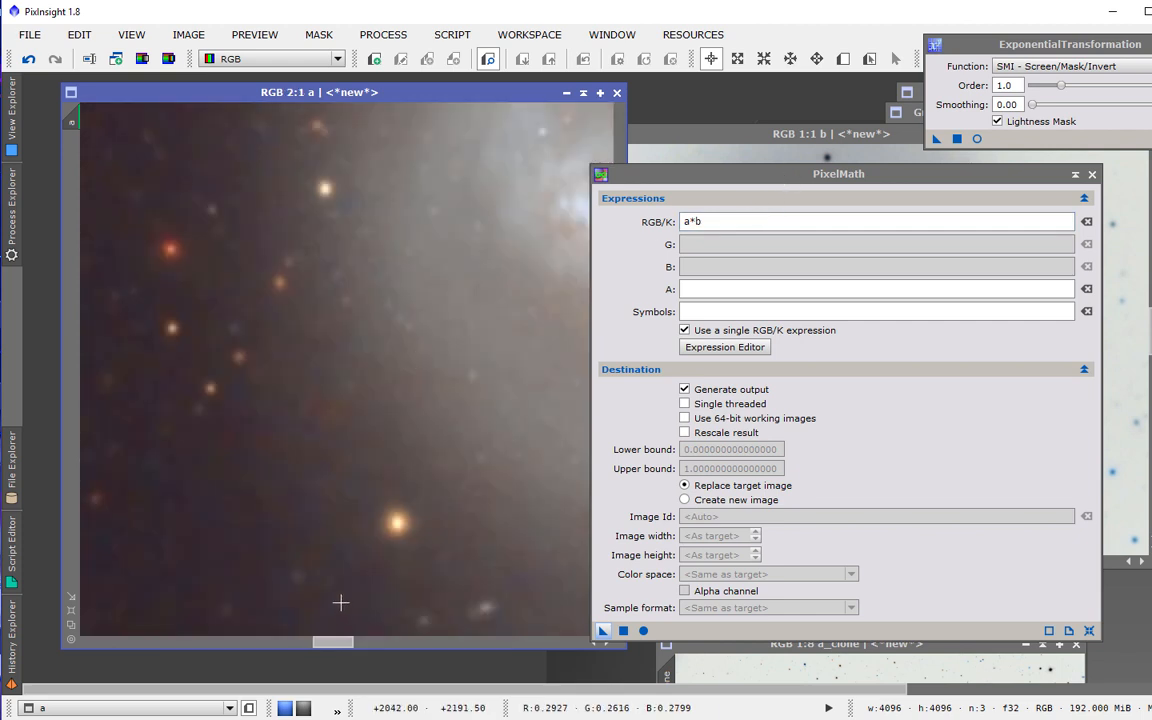
pyautogui.moveTo(342, 643); pyautogui.dragTo(300, 643)
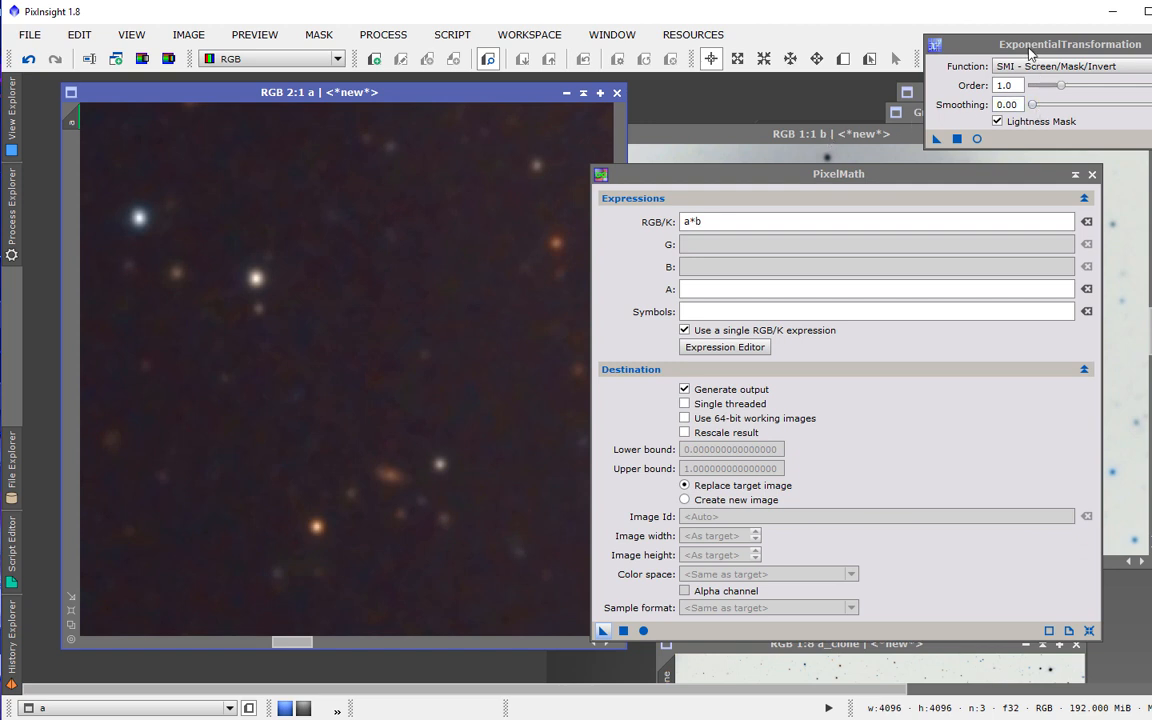
pyautogui.moveTo(936, 46); pyautogui.dragTo(767, 82)
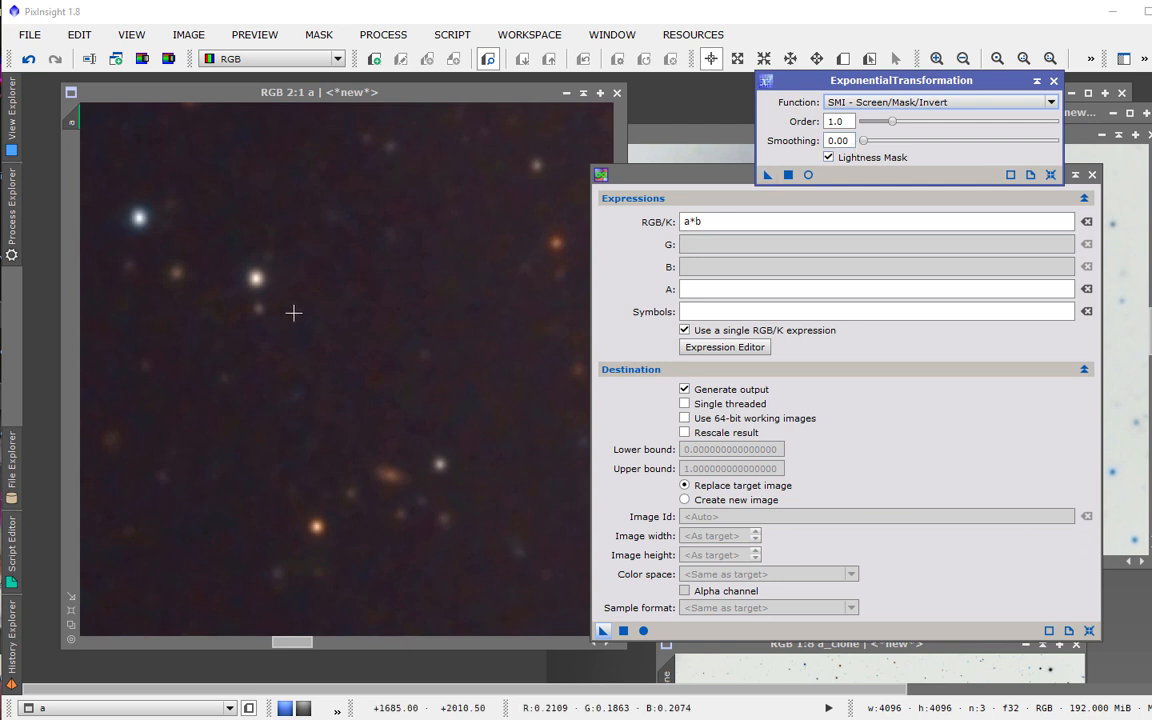
pyautogui.scroll(1, 231, 426)
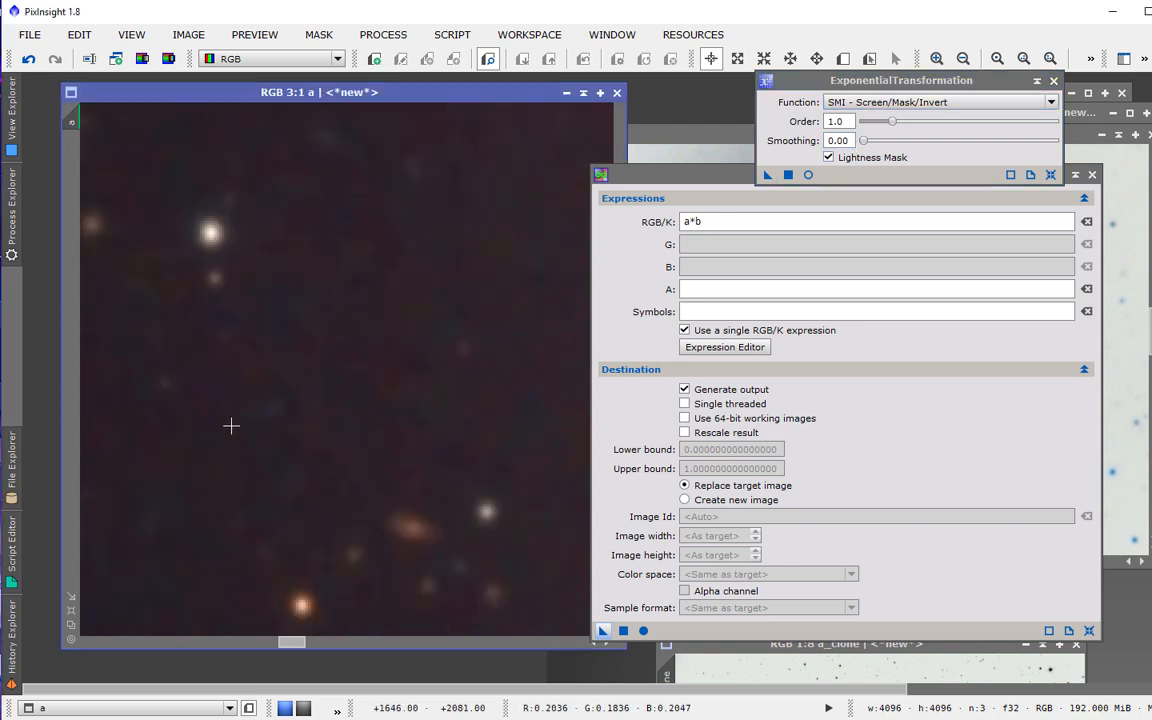
pyautogui.scroll(-3, 231, 426)
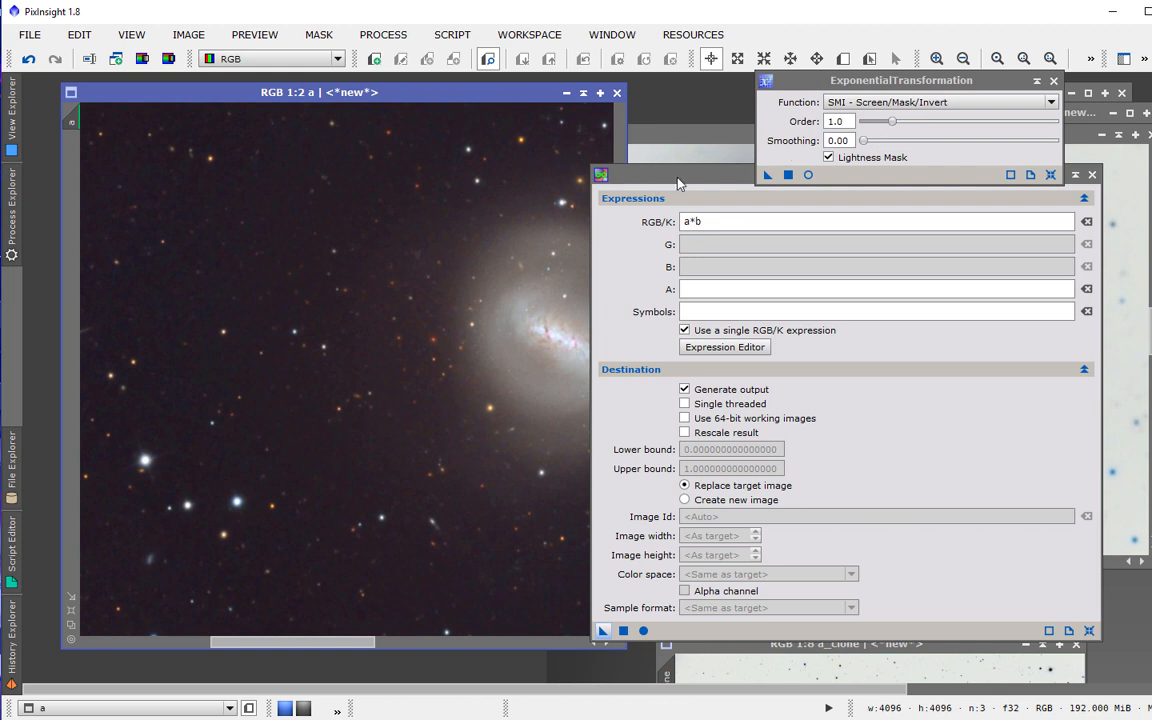
# Replace the PixelMath expression with ~(~a*~b).
pyautogui.moveTo(682, 182); pyautogui.dragTo(464, 156)
pyautogui.moveTo(499, 197); pyautogui.dragTo(397, 205)
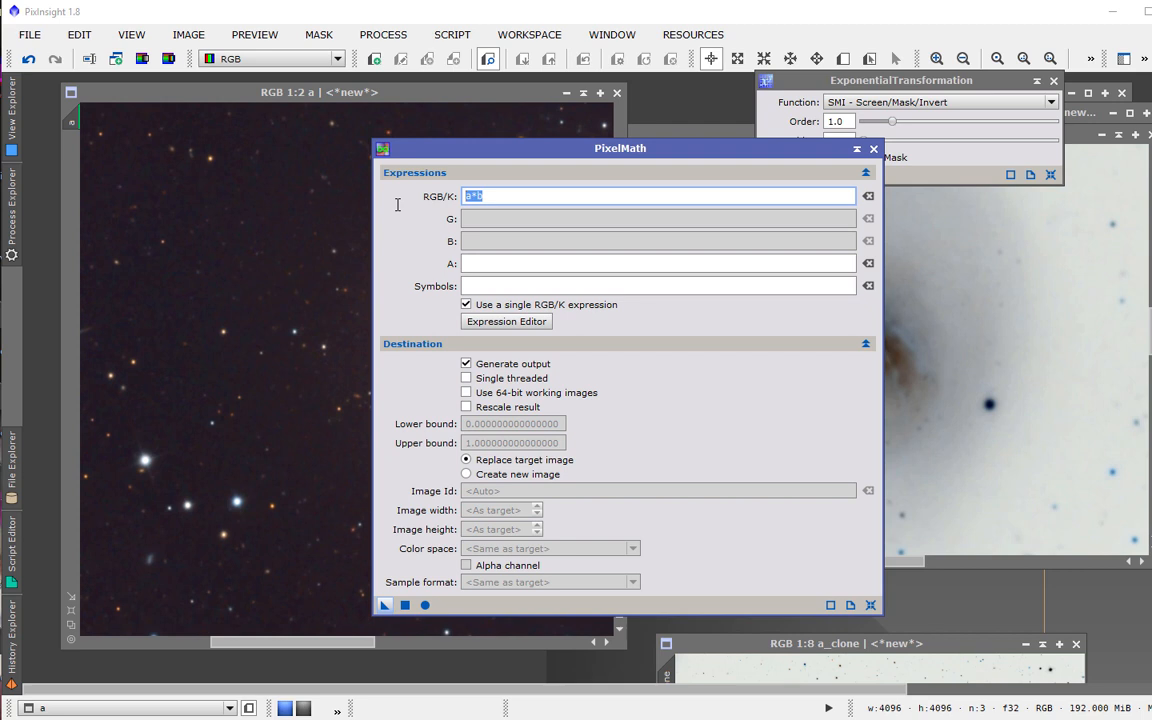
pyautogui.write('(')
pyautogui.write('~a')
pyautogui.write('*')
pyautogui.write('~')
pyautogui.write('b')
pyautogui.write(')')
pyautogui.write('~')
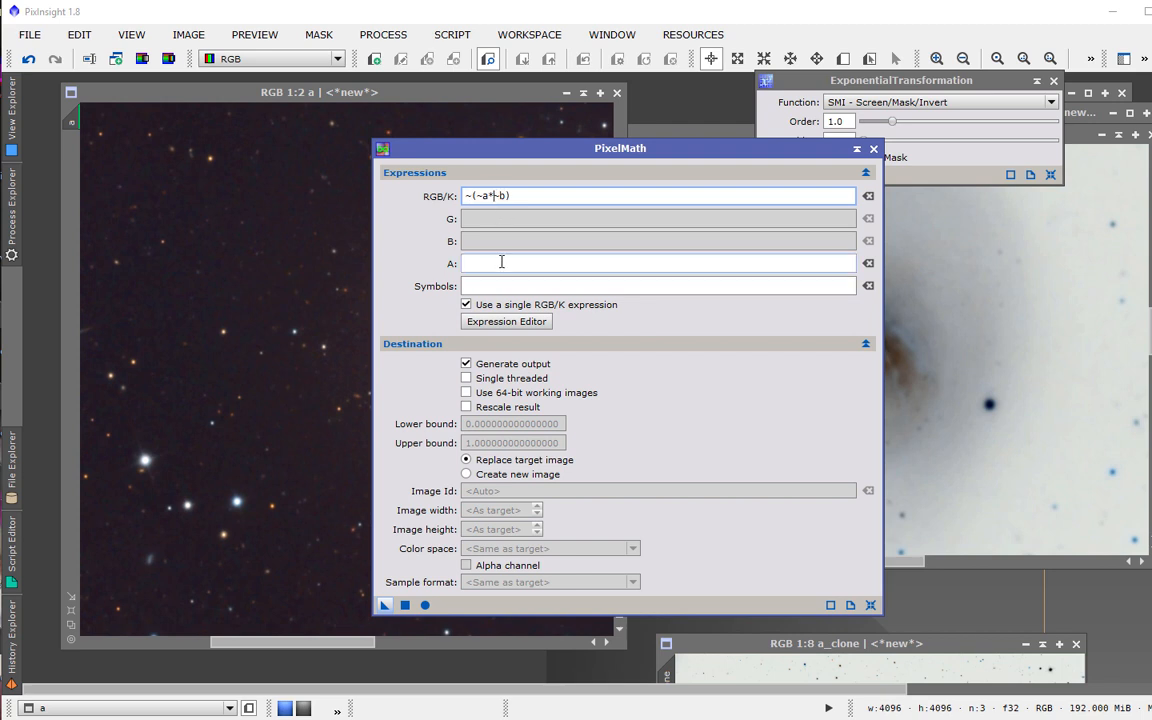
pyautogui.write('2*')
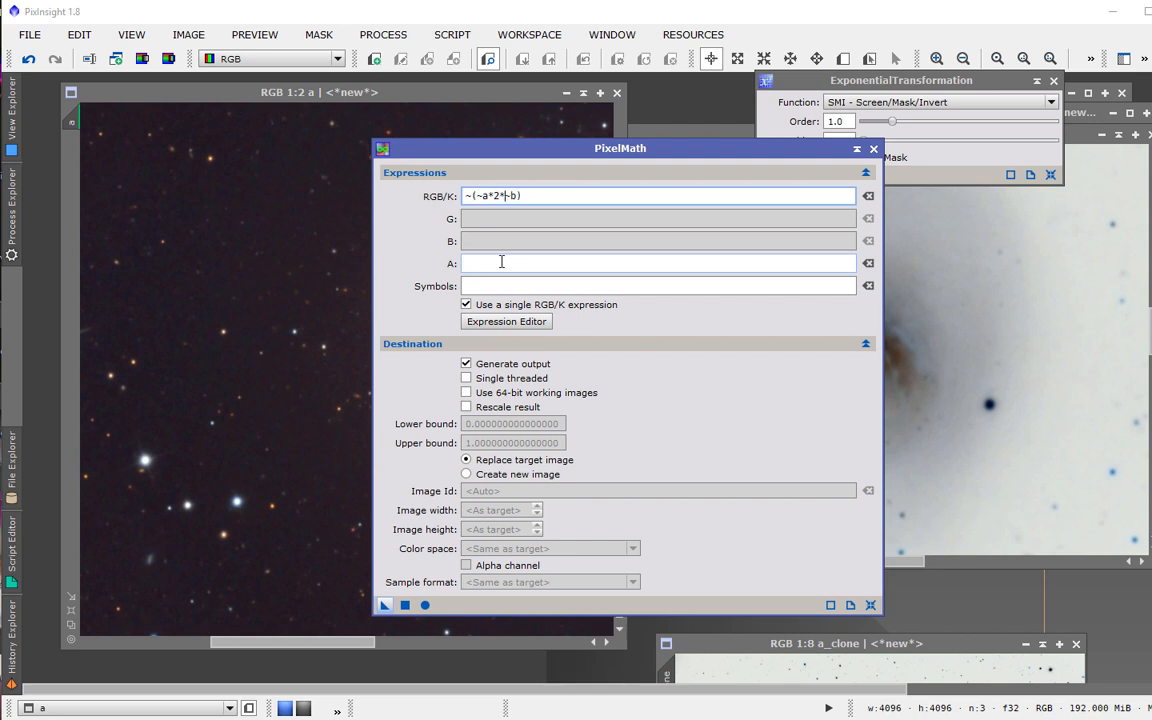
pyautogui.click(902, 84)
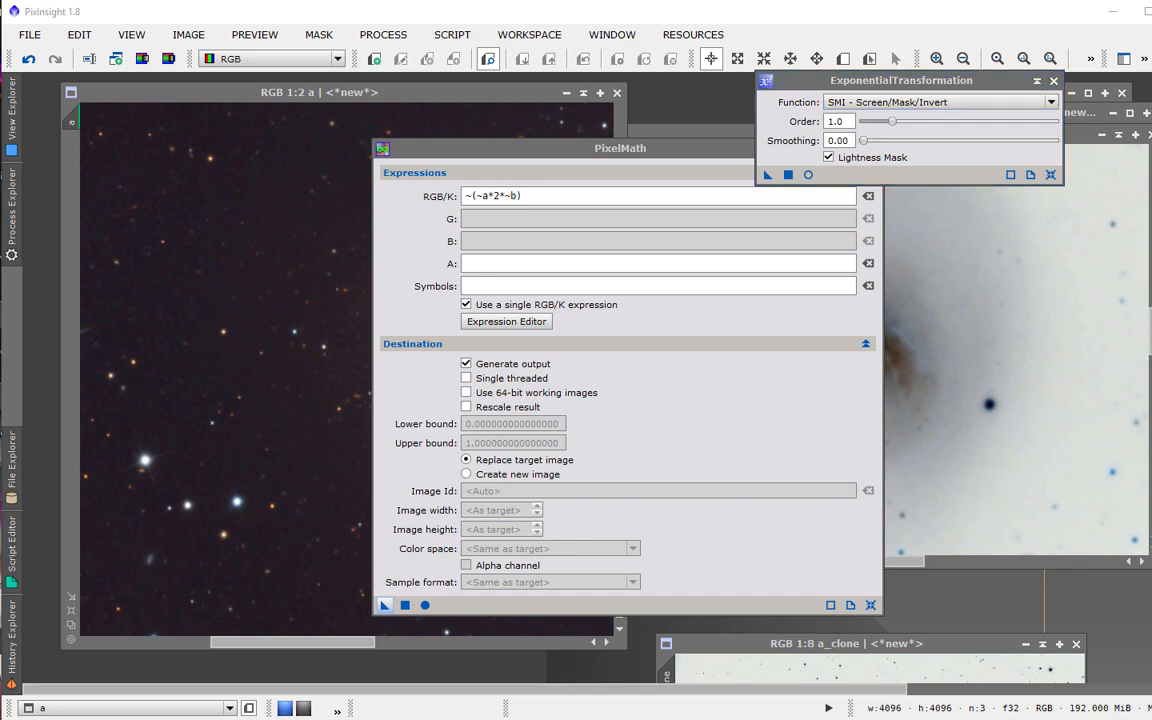
pyautogui.moveTo(812, 80)
pyautogui.mouseDown()
pyautogui.moveTo(776, 82)
pyautogui.moveTo(796, 97)
pyautogui.mouseUp()
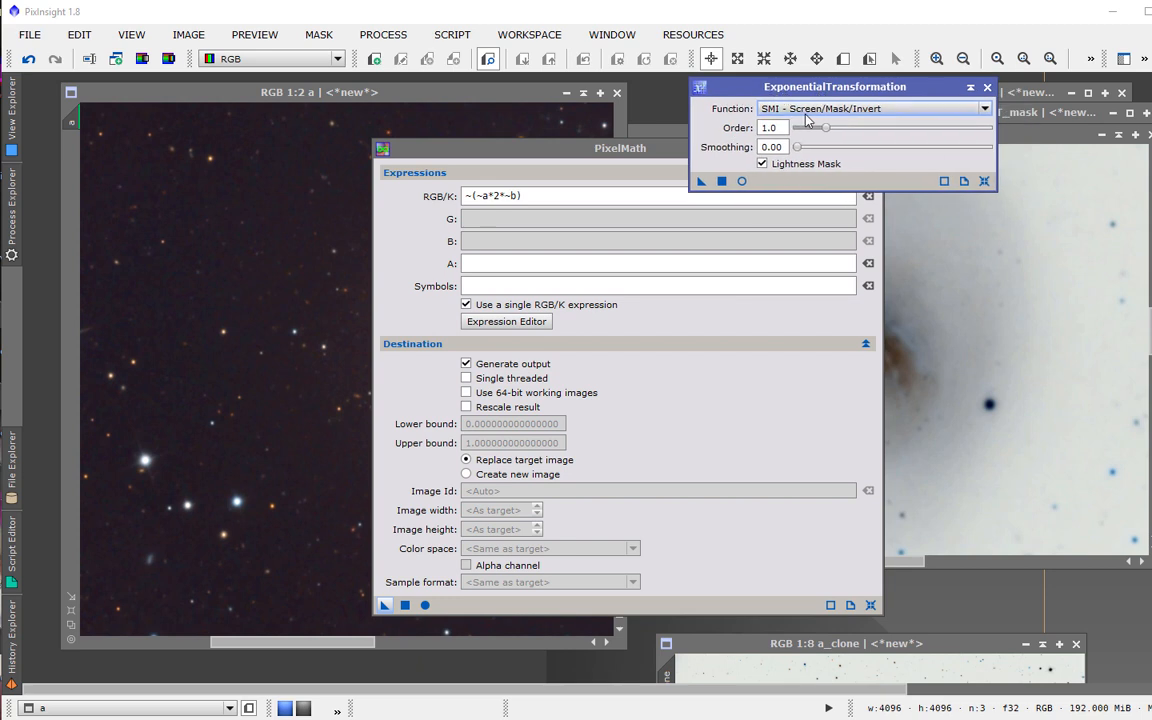
pyautogui.click(506, 197)
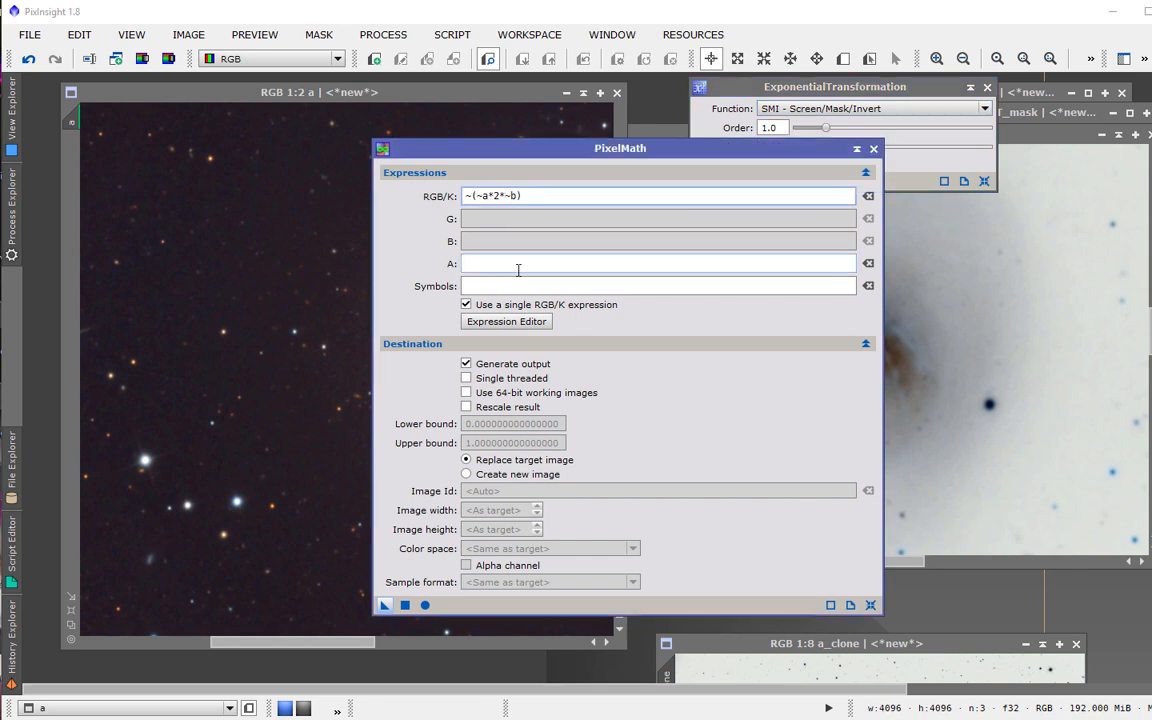
pyautogui.press('BackSpace')
pyautogui.press('BackSpace')
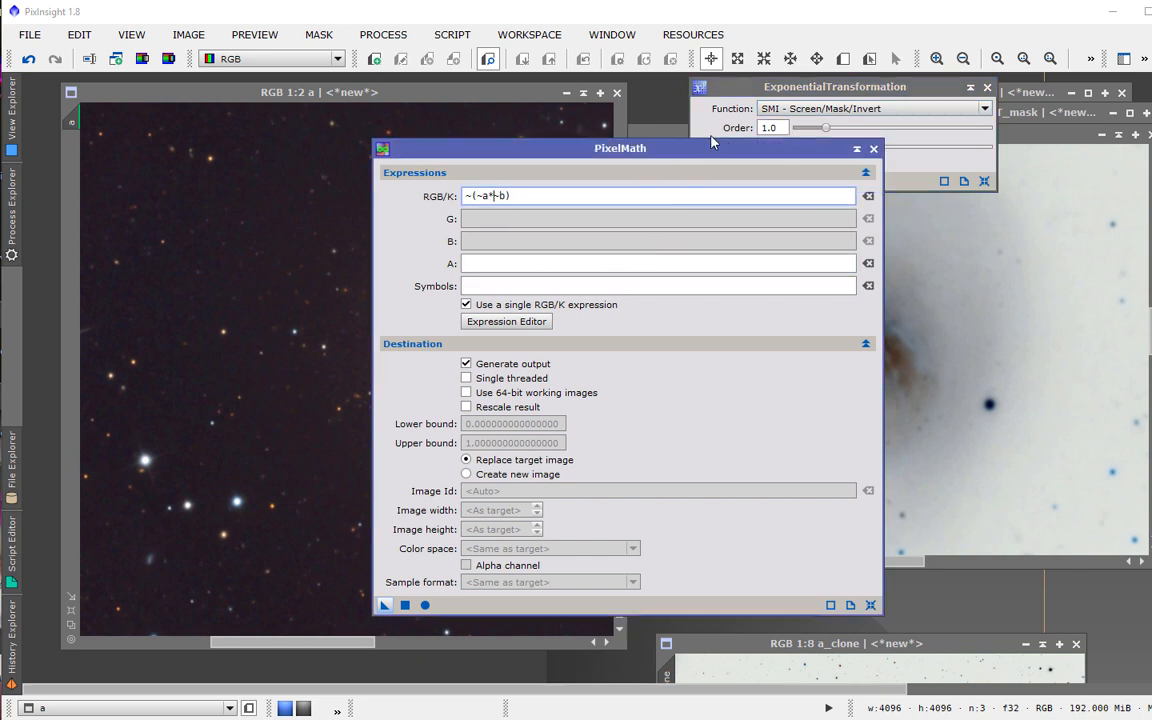
# Switch the ExponentialTransformation function to PIP - Power of Inverted Pixels.
pyautogui.click(805, 90)
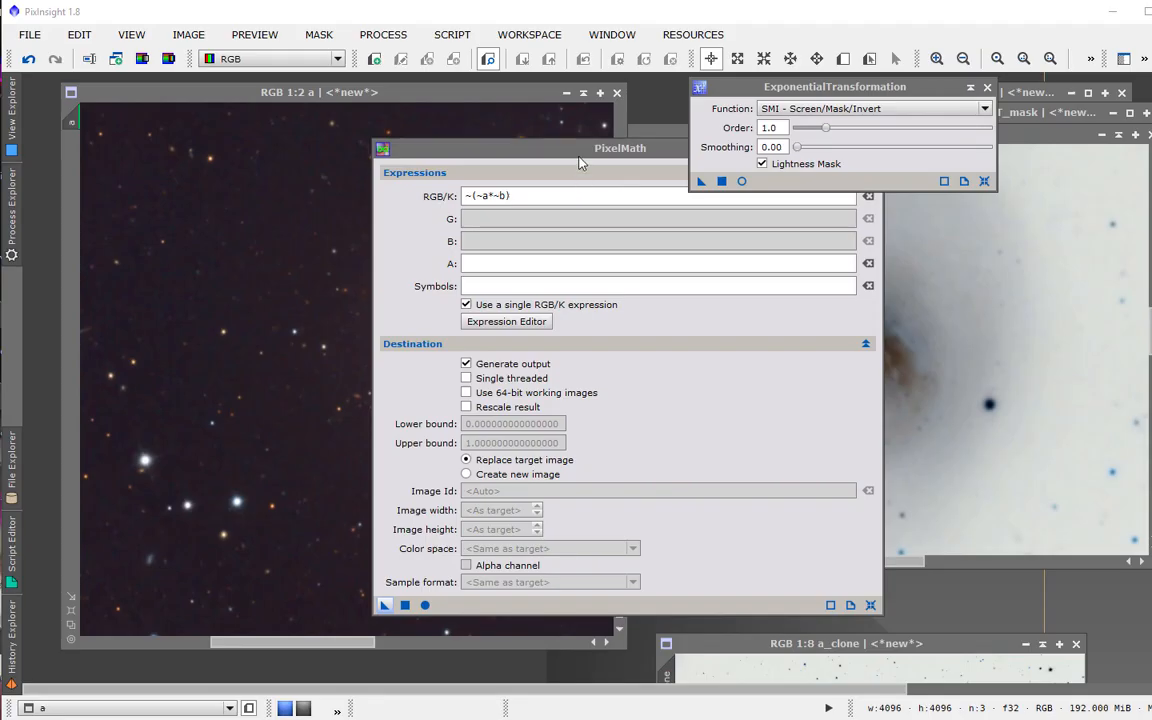
pyautogui.moveTo(622, 150); pyautogui.dragTo(458, 126)
pyautogui.click(802, 88)
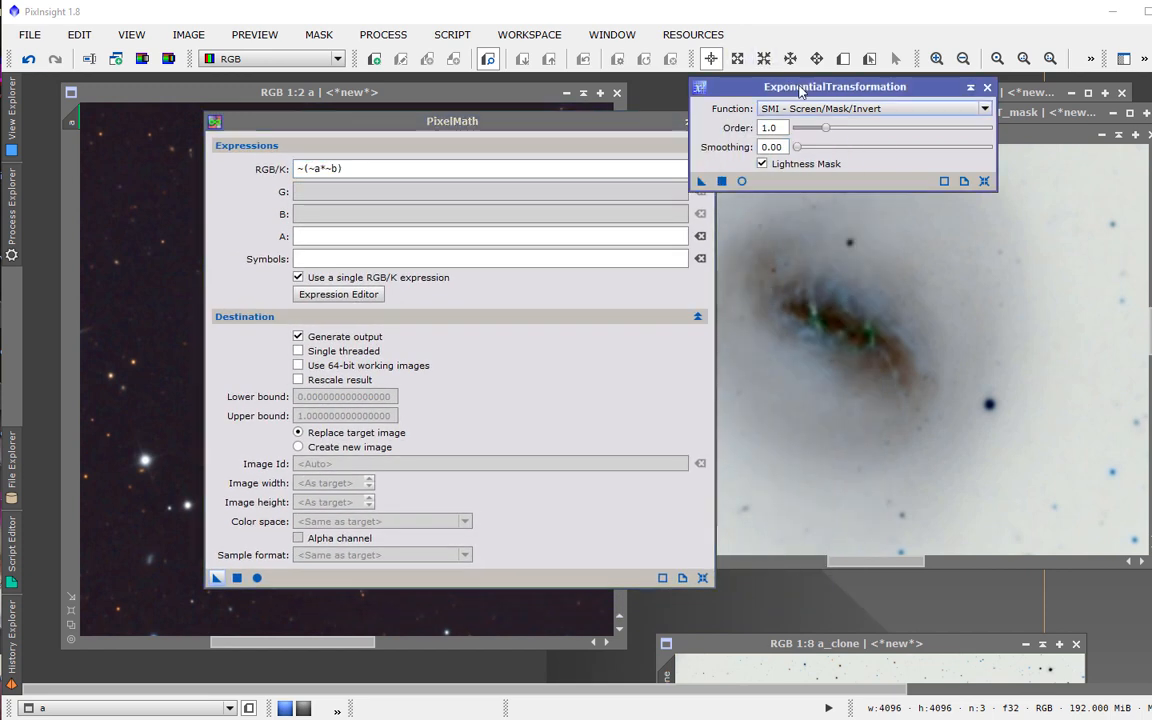
pyautogui.click(984, 108)
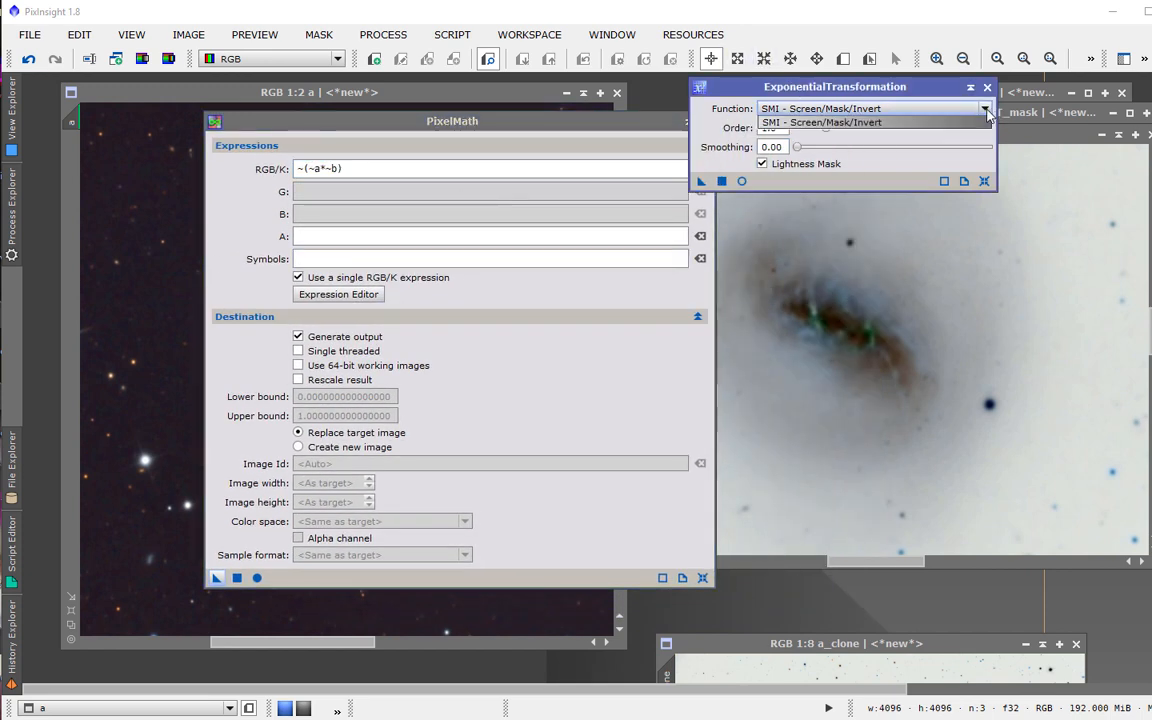
pyautogui.click(890, 123)
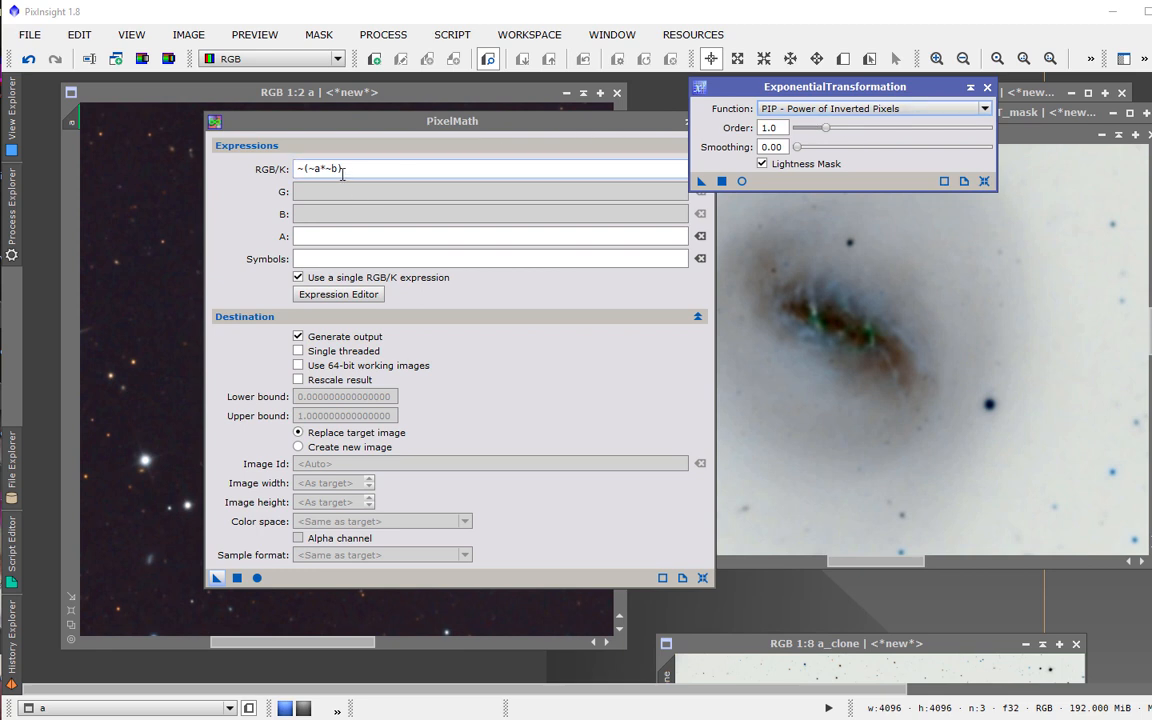
# Replace the PixelMath expression with a^(~b).
pyautogui.moveTo(342, 172); pyautogui.dragTo(297, 171)
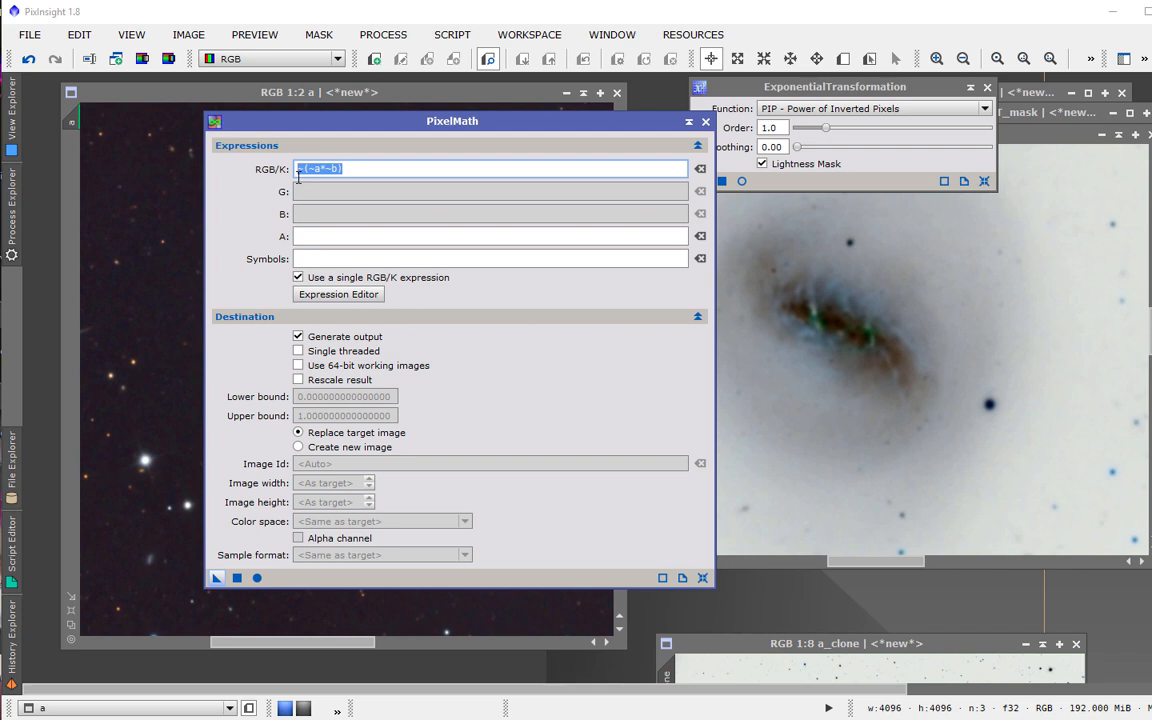
pyautogui.write('a^(-')
pyautogui.press('BackSpace')
pyautogui.write('~b)')
pyautogui.click(373, 169)
pyautogui.moveTo(524, 122); pyautogui.dragTo(495, 126)
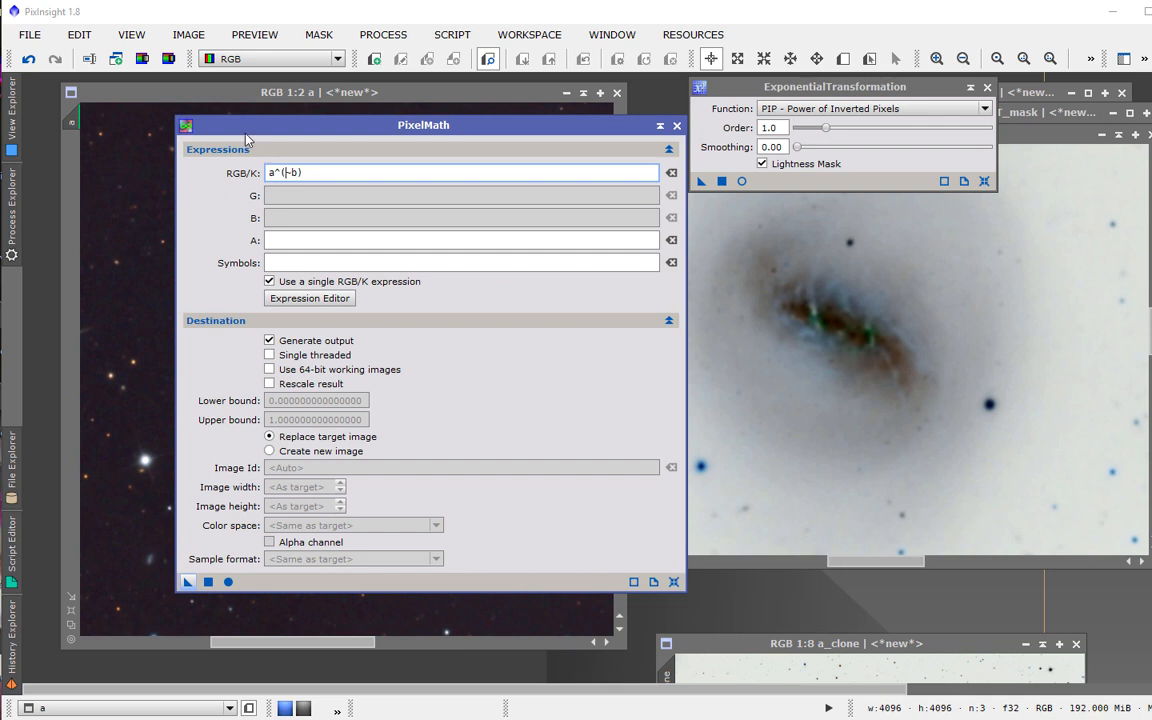
# Move PixelMath out of the way and iconize the image windows a and b.
pyautogui.moveTo(248, 131); pyautogui.dragTo(1150, 135)
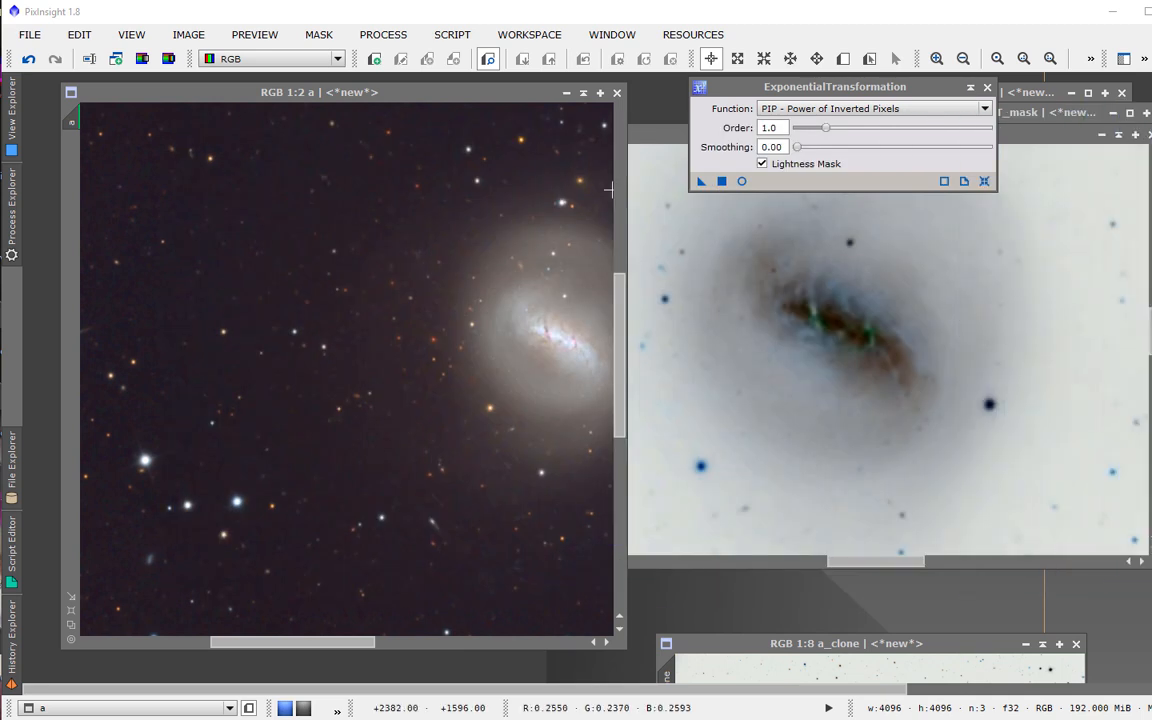
pyautogui.moveTo(375, 88); pyautogui.dragTo(353, 188)
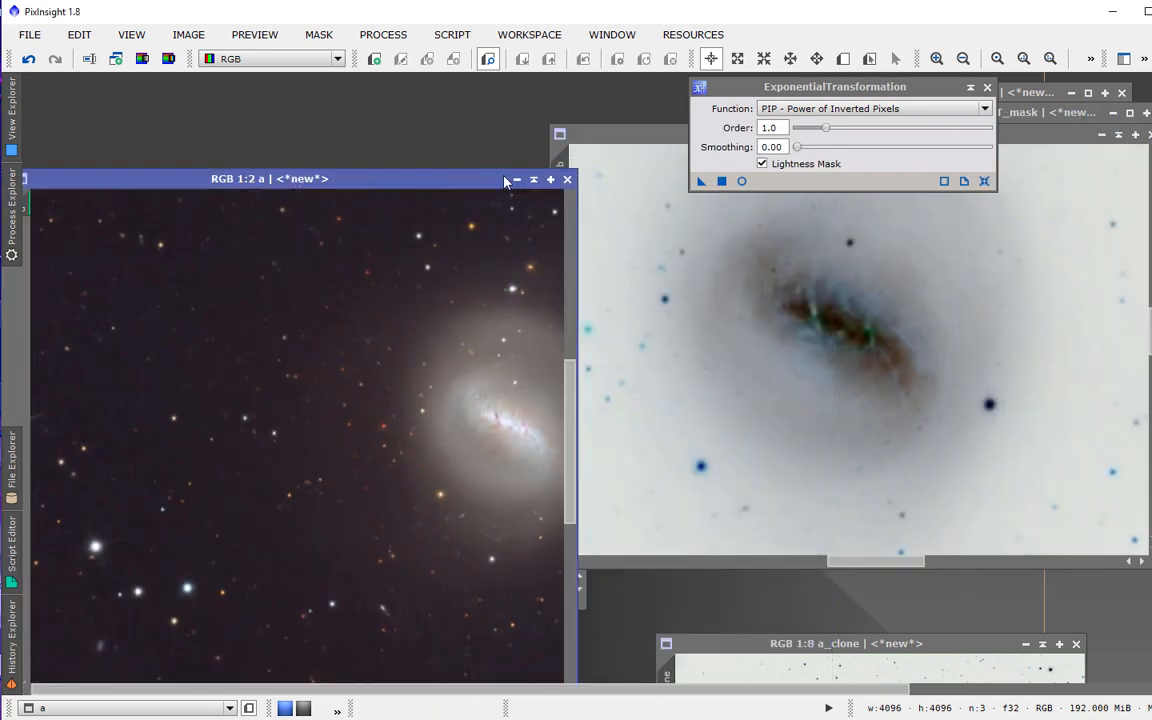
pyautogui.click(517, 180)
pyautogui.click(525, 188)
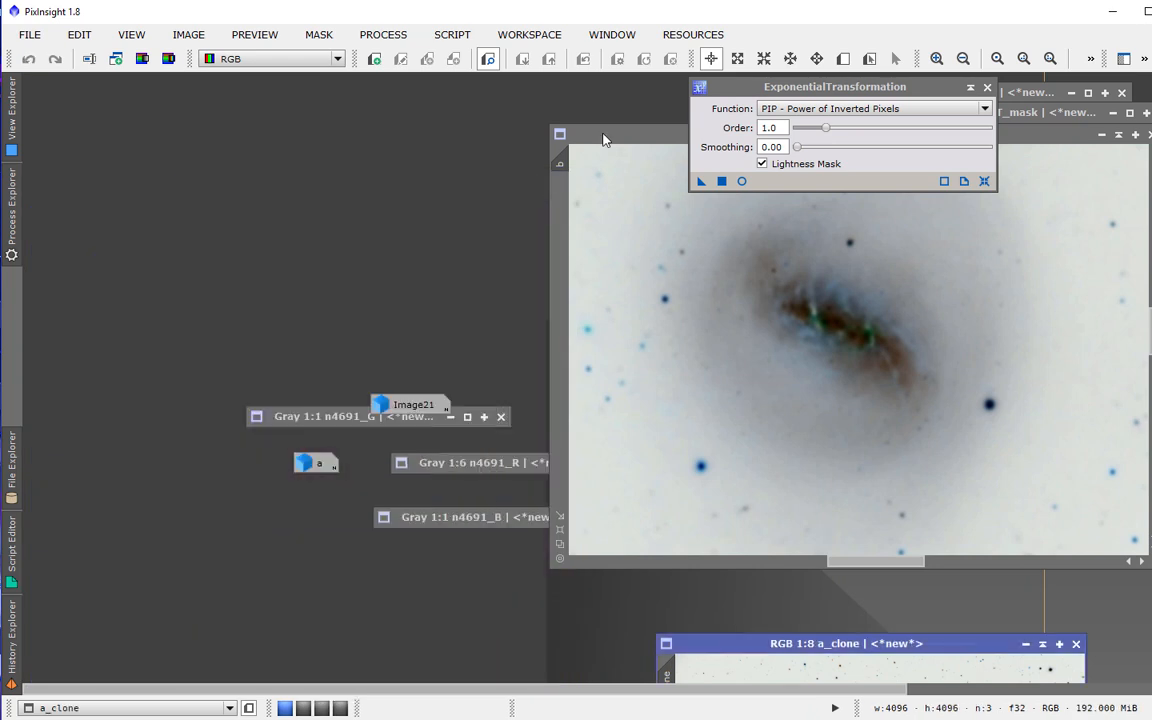
pyautogui.moveTo(257, 144); pyautogui.dragTo(54, 150)
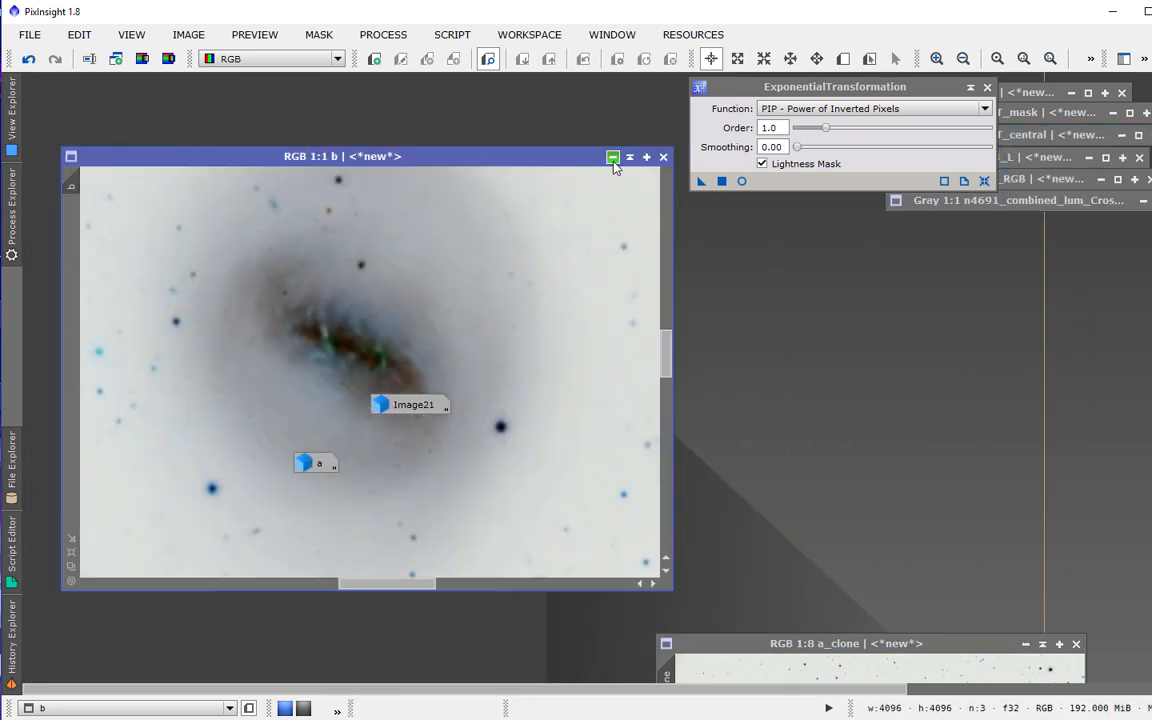
pyautogui.click(552, 145)
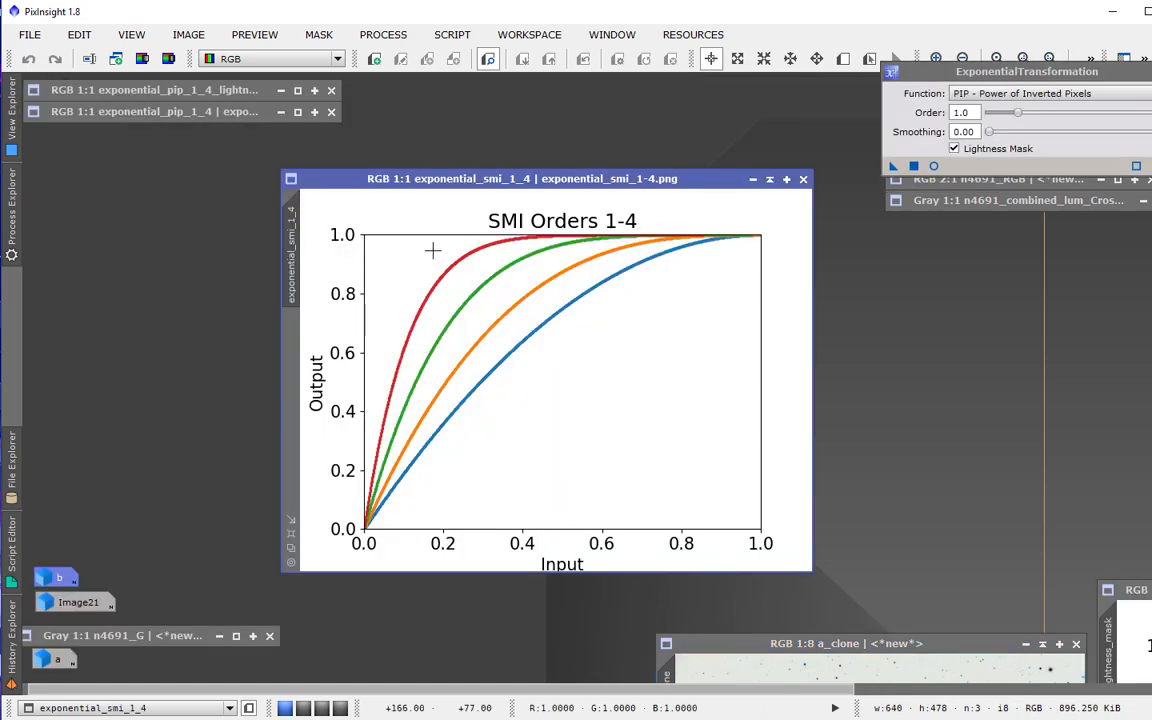
# Arrange the SMI Orders 1-4 plots with and without lightness mask side by side to compare them.
pyautogui.moveTo(513, 178); pyautogui.dragTo(501, 184)
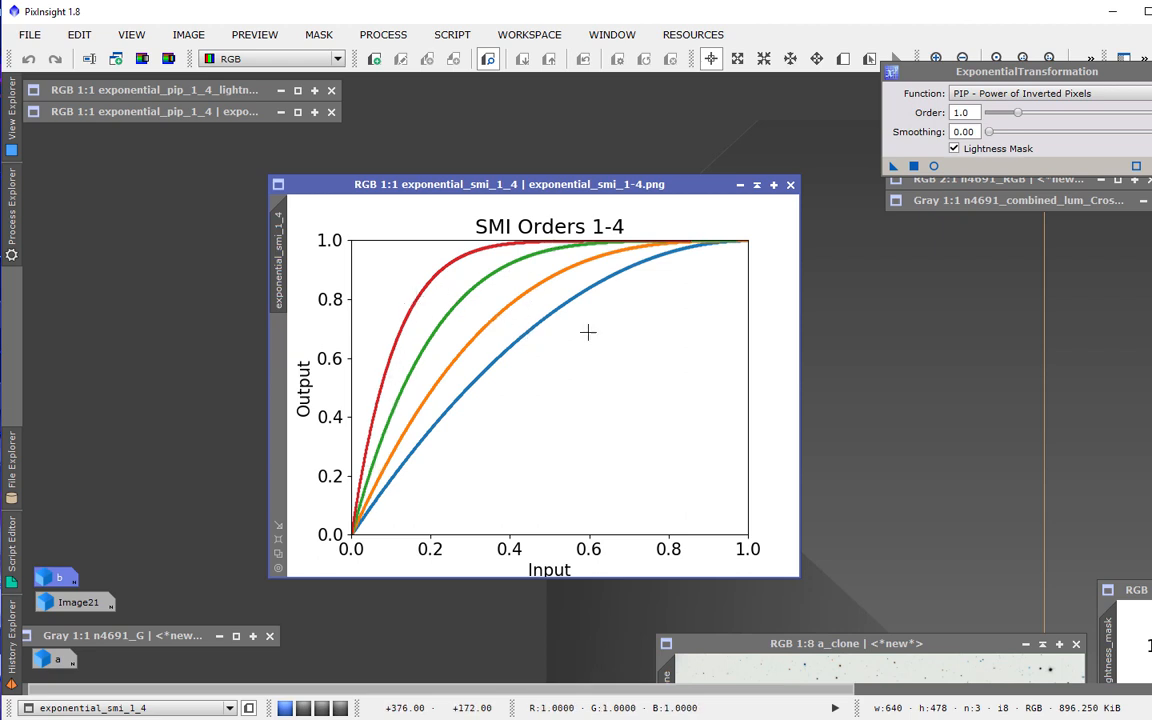
pyautogui.moveTo(1106, 590); pyautogui.dragTo(313, 188)
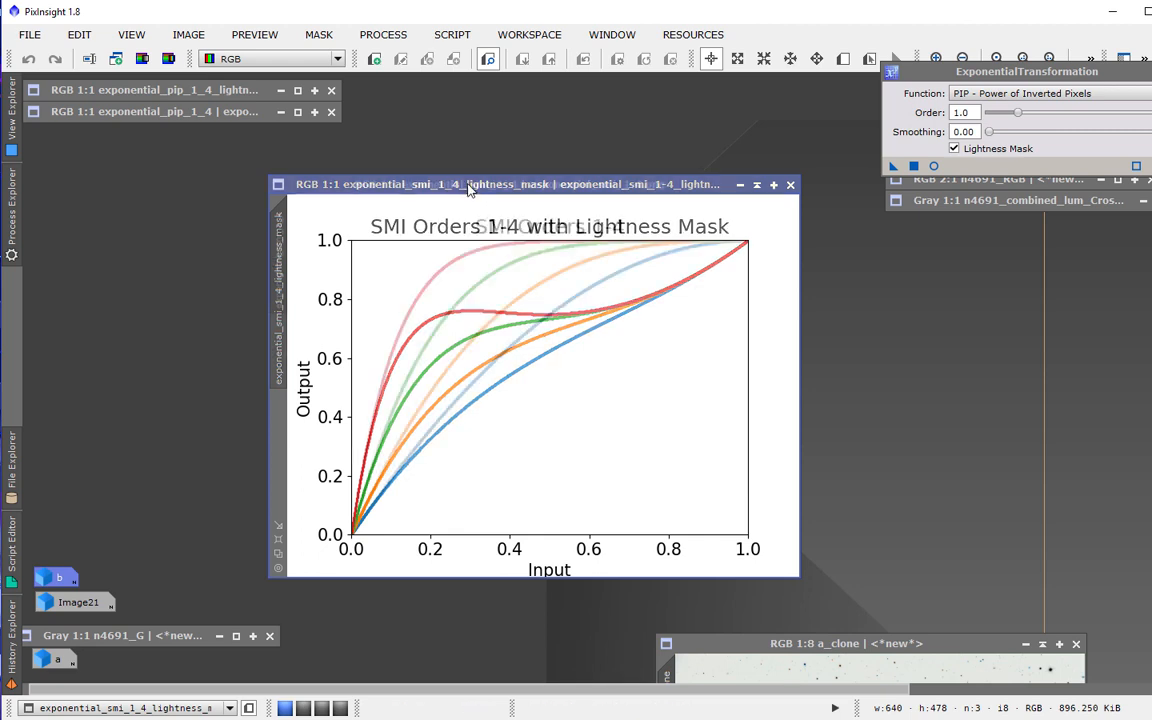
pyautogui.moveTo(468, 188); pyautogui.dragTo(470, 190)
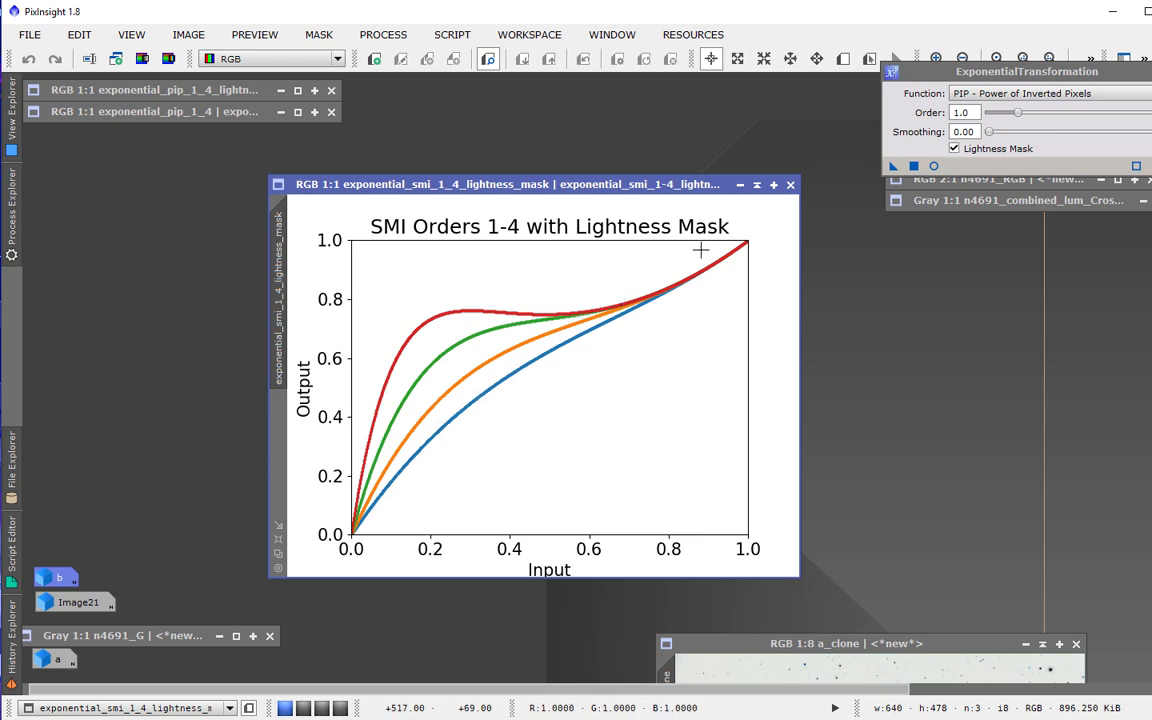
pyautogui.click(913, 79)
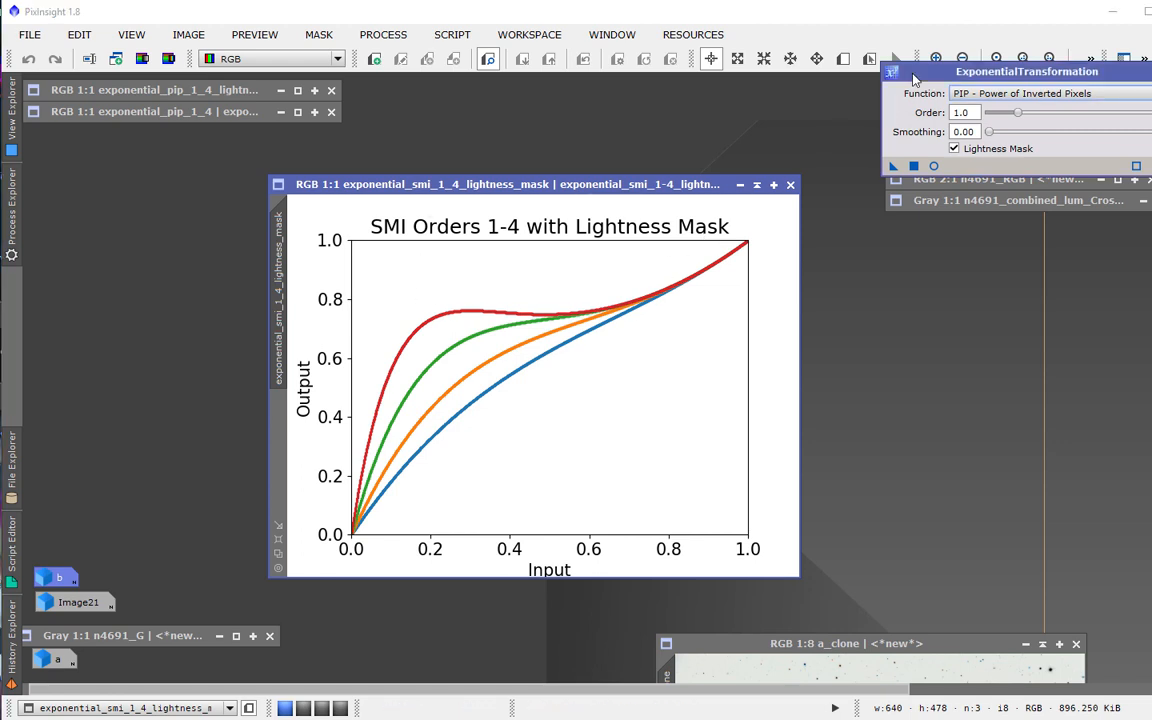
pyautogui.moveTo(913, 79); pyautogui.dragTo(687, 79)
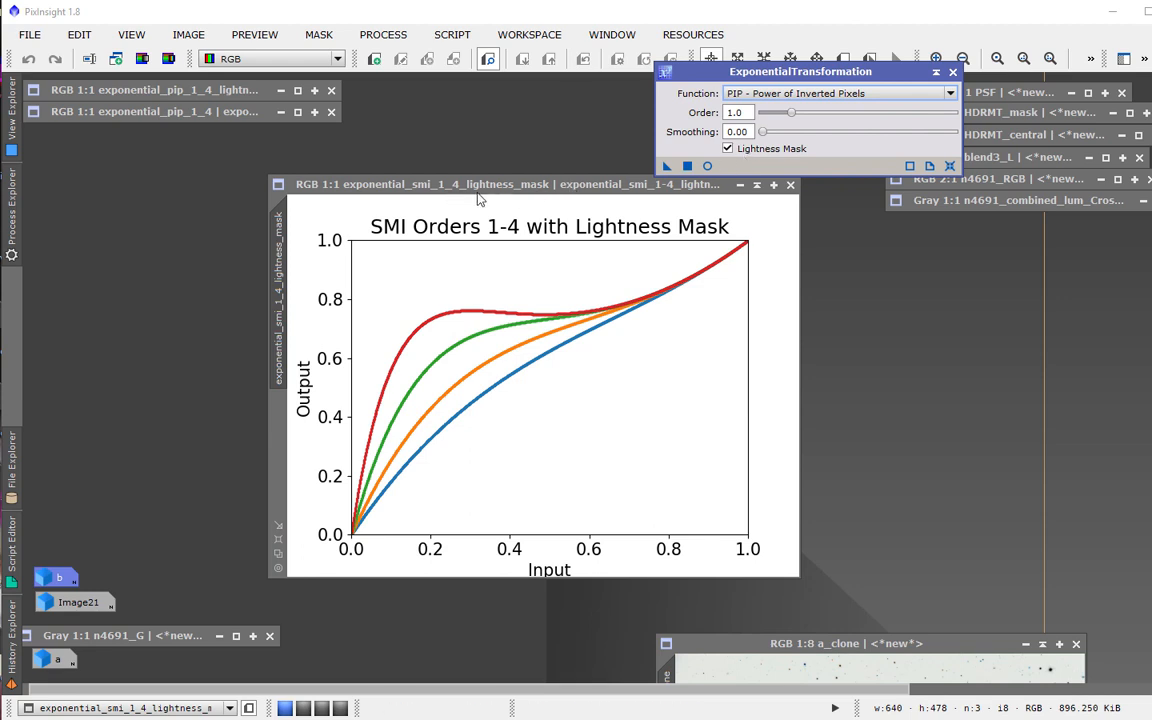
pyautogui.click(752, 94)
pyautogui.click(756, 107)
pyautogui.moveTo(338, 188); pyautogui.dragTo(474, 255)
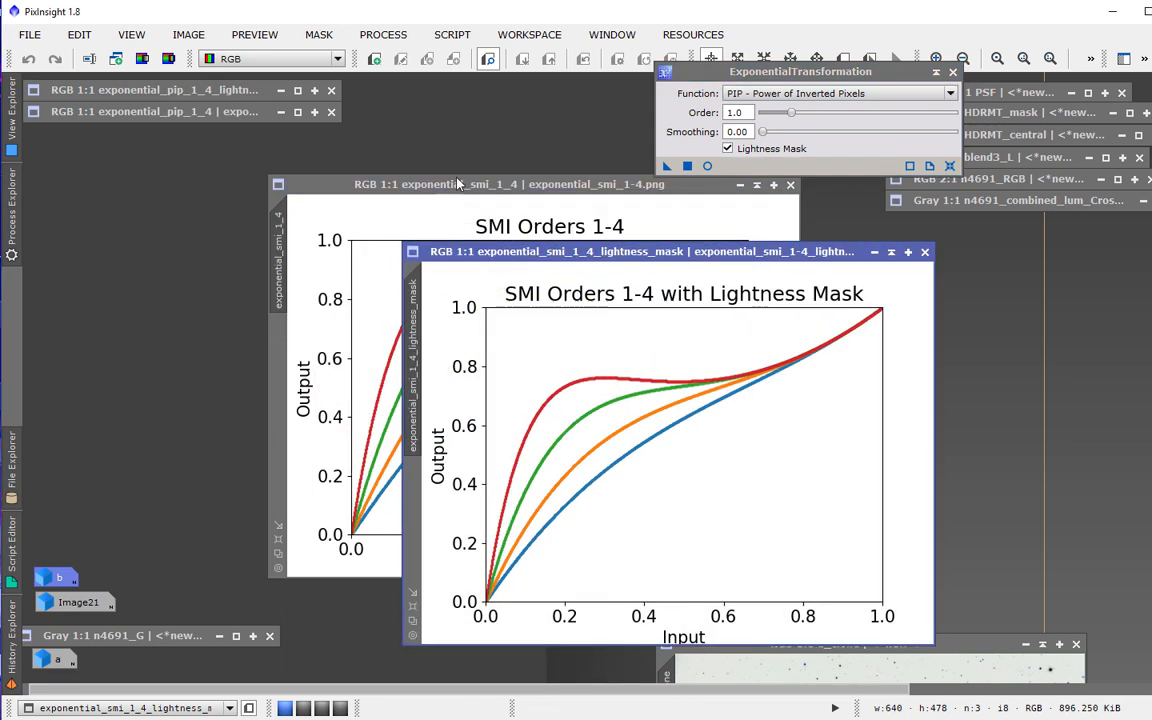
pyautogui.moveTo(420, 184); pyautogui.dragTo(284, 192)
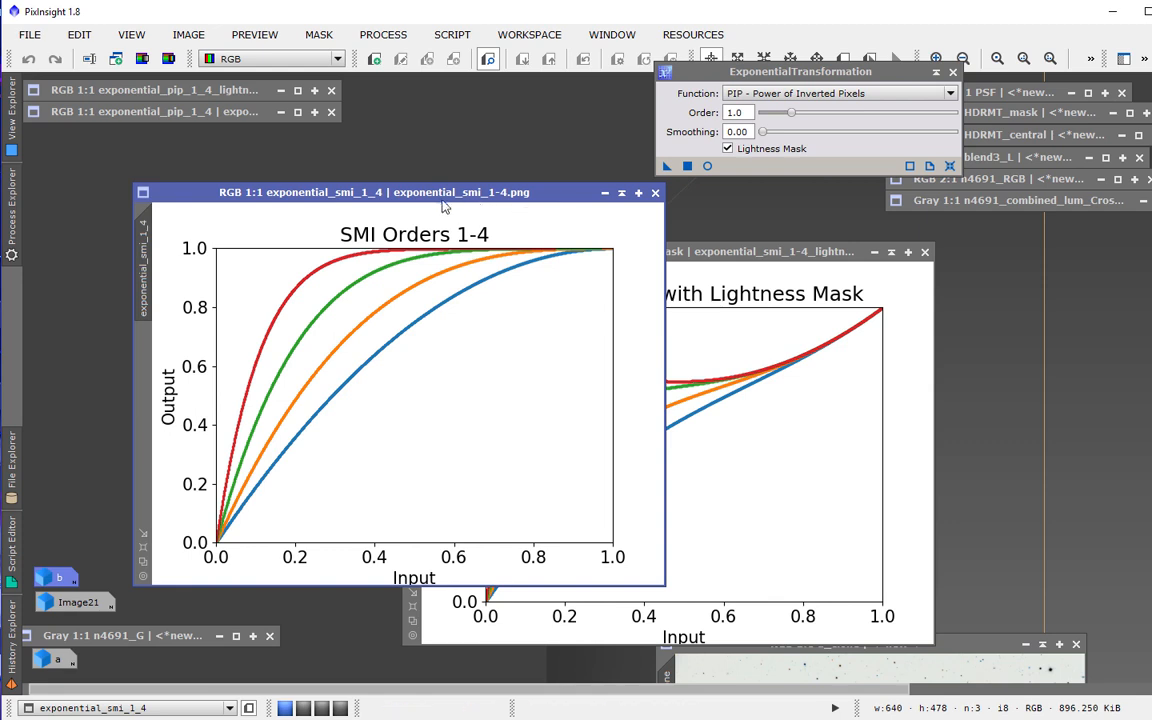
# Arrange the SMI Orders 1-4 and PIP Orders 1-4 plot windows stacked over each other.
pyautogui.moveTo(400, 187); pyautogui.dragTo(1138, 565)
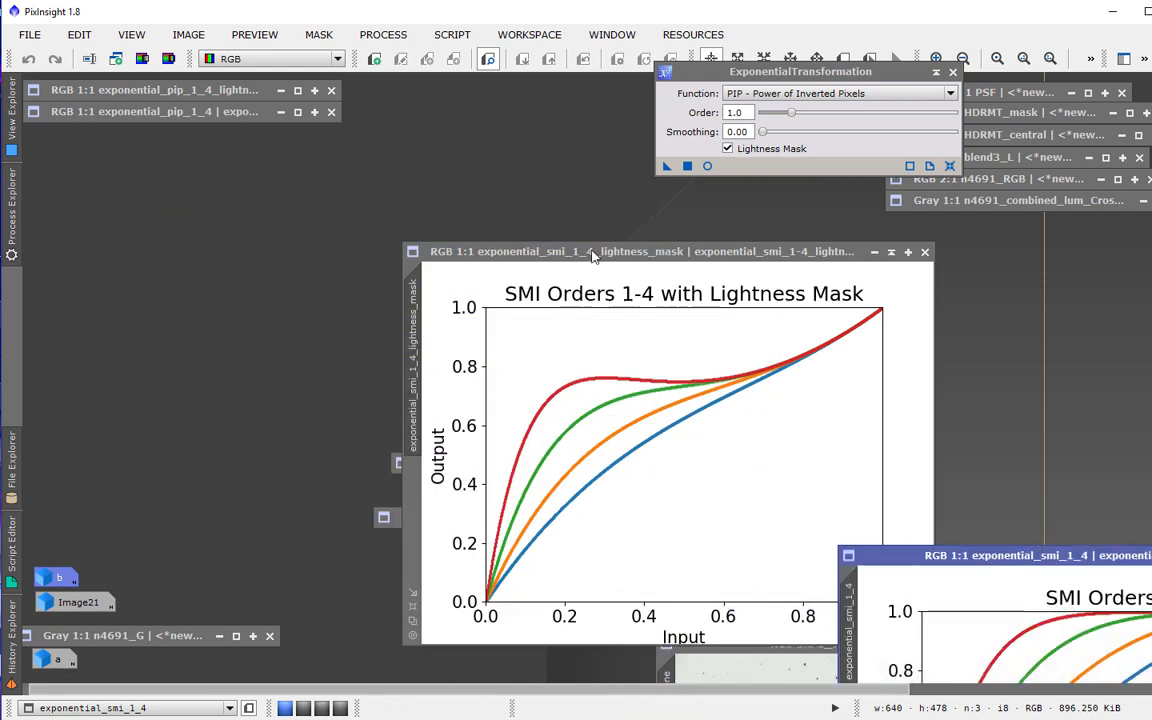
pyautogui.moveTo(536, 251); pyautogui.dragTo(378, 191)
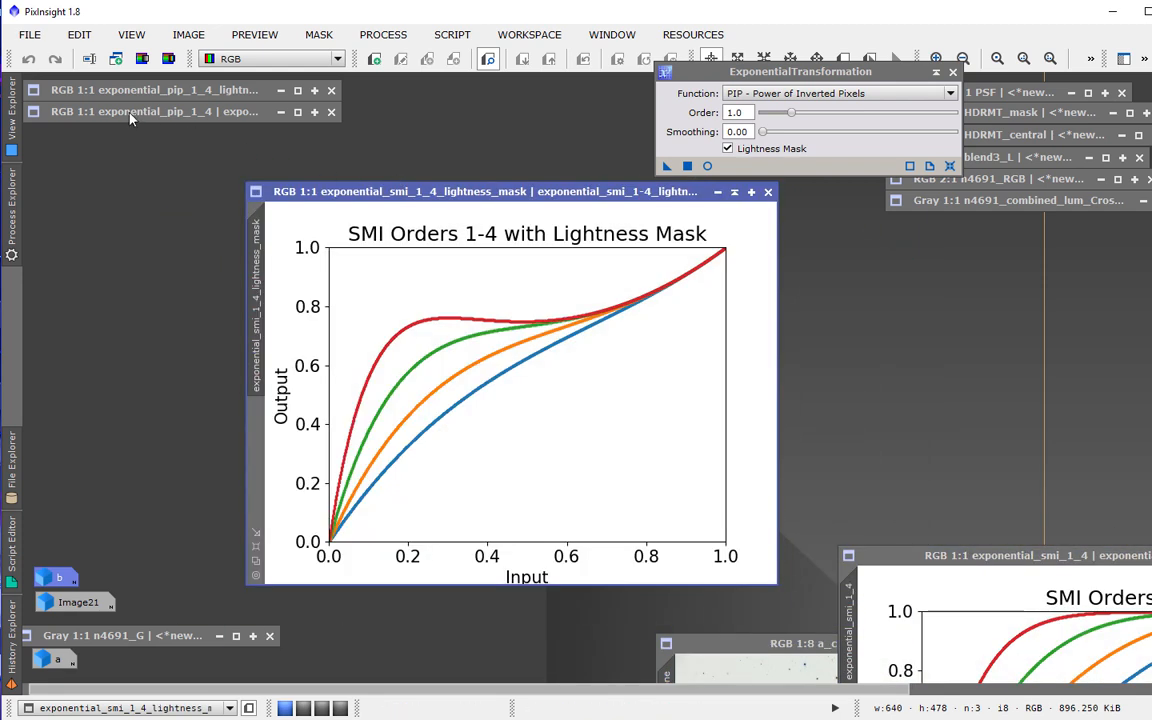
pyautogui.doubleClick(130, 112)
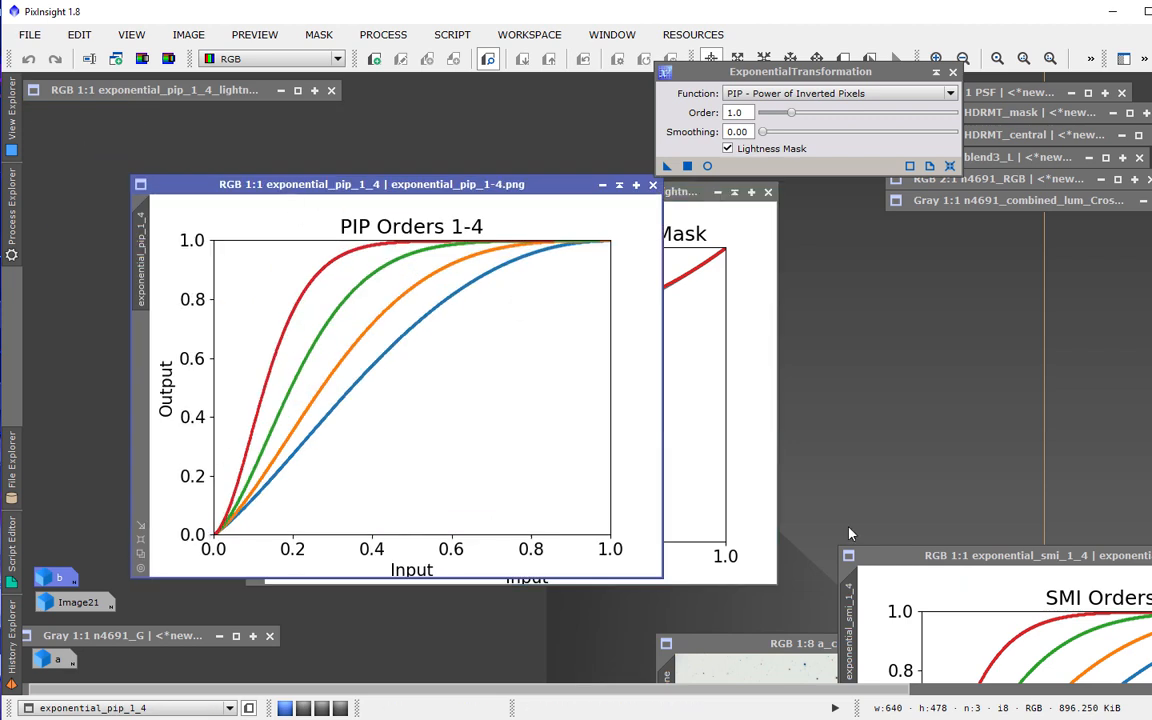
pyautogui.moveTo(572, 200); pyautogui.dragTo(1066, 196)
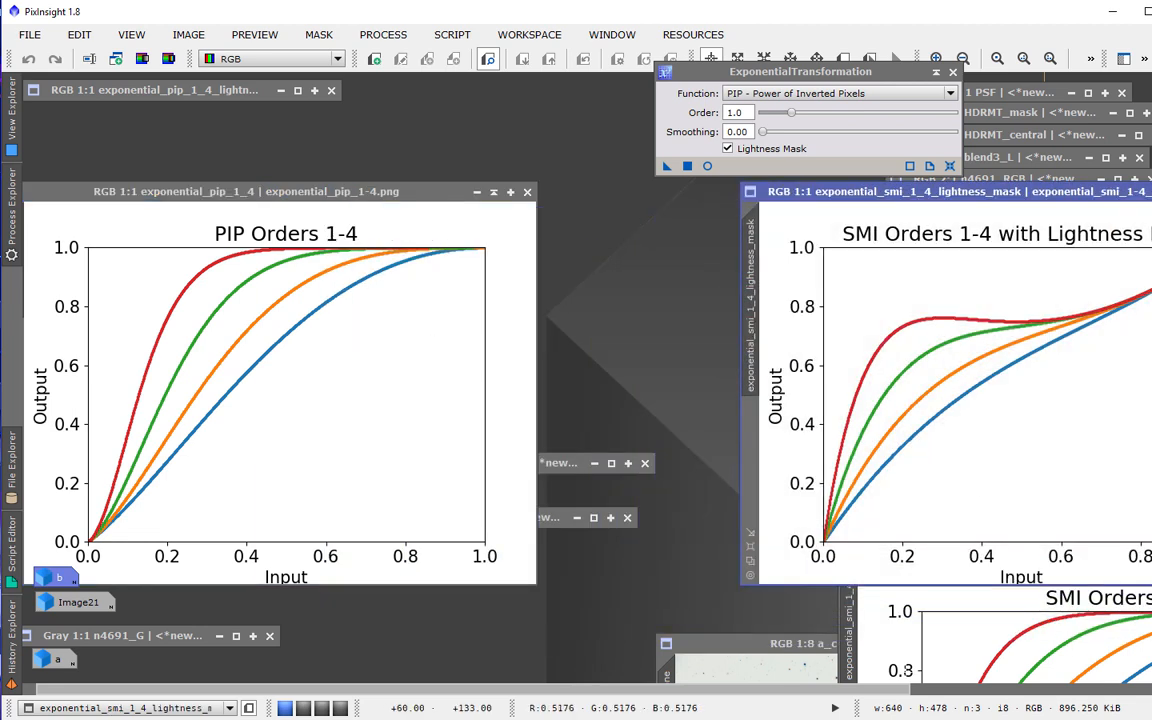
pyautogui.click(920, 560)
pyautogui.moveTo(919, 562); pyautogui.dragTo(406, 335)
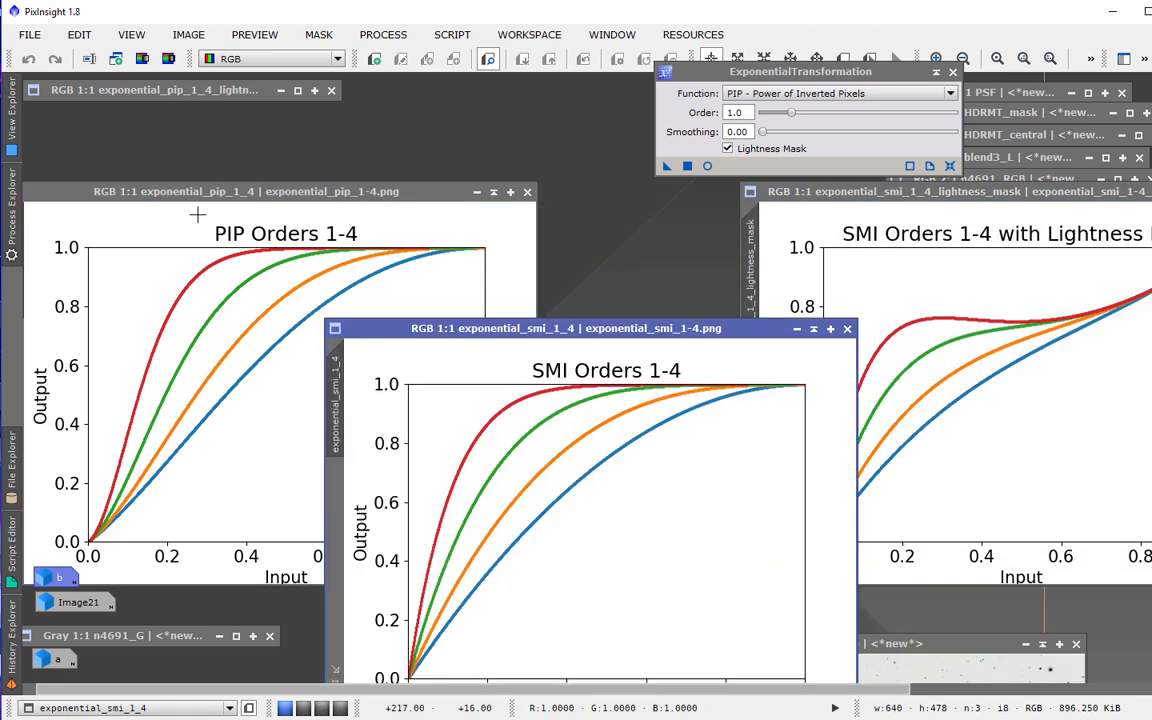
pyautogui.moveTo(337, 184); pyautogui.dragTo(391, 114)
pyautogui.moveTo(735, 334); pyautogui.dragTo(497, 136)
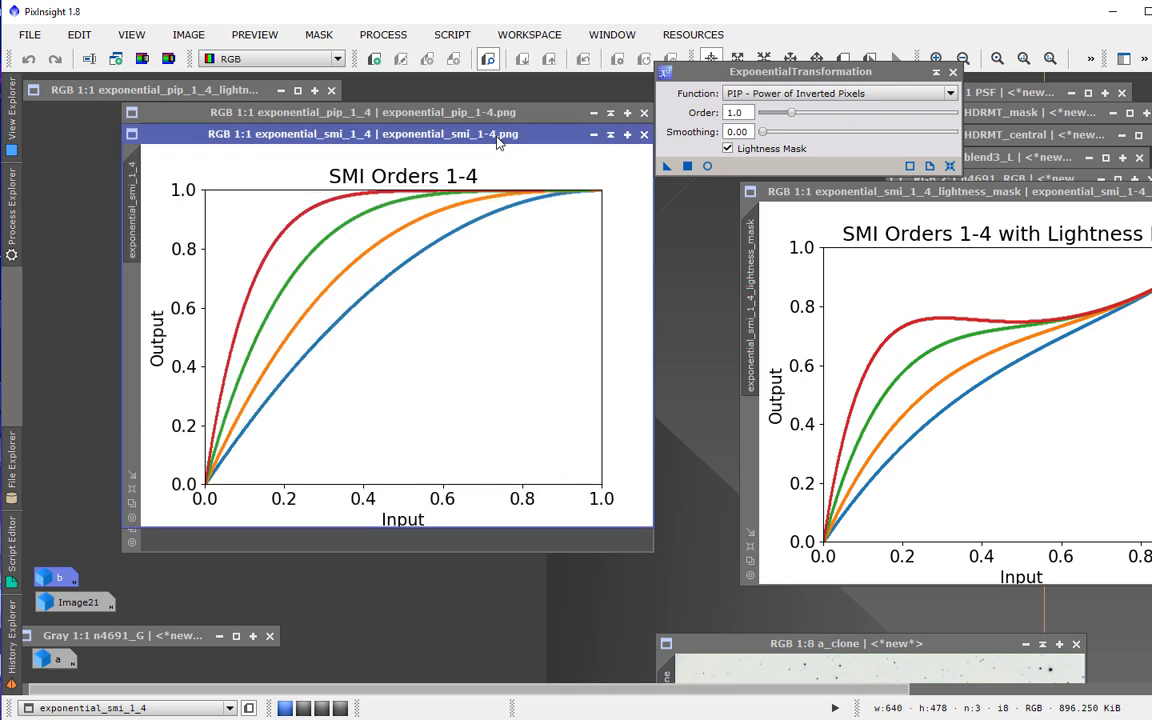
# Flip repeatedly between the SMI and PIP Orders 1-4 plots to compare their curves.
pyautogui.hotkey('ctrl', 'pagedown')
pyautogui.hotkey('ctrl', 'pageup')
pyautogui.hotkey('ctrl', 'pagedown')
pyautogui.hotkey('ctrl', 'pageup')
pyautogui.hotkey('ctrl', 'pagedown')
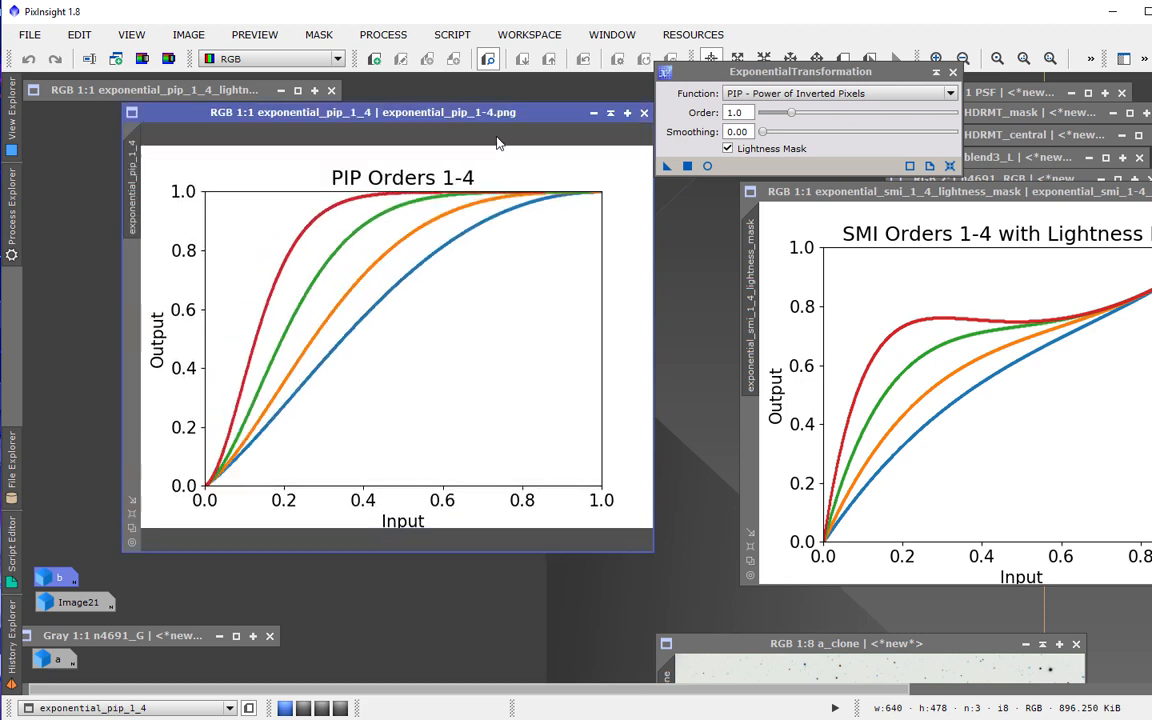
pyautogui.hotkey('ctrl', 'pageup')
pyautogui.hotkey('ctrl', 'pagedown')
pyautogui.hotkey('ctrl', 'pageup')
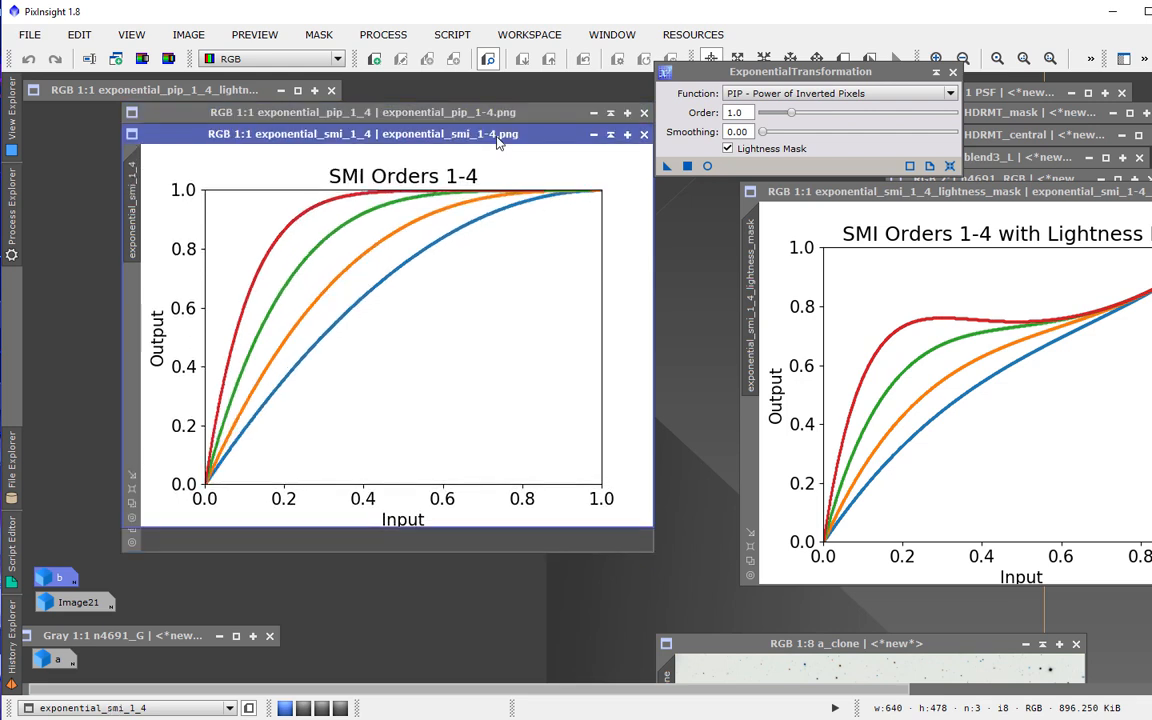
pyautogui.hotkey('ctrl', 'pagedown')
pyautogui.hotkey('ctrl', 'pageup')
pyautogui.hotkey('ctrl', 'pagedown')
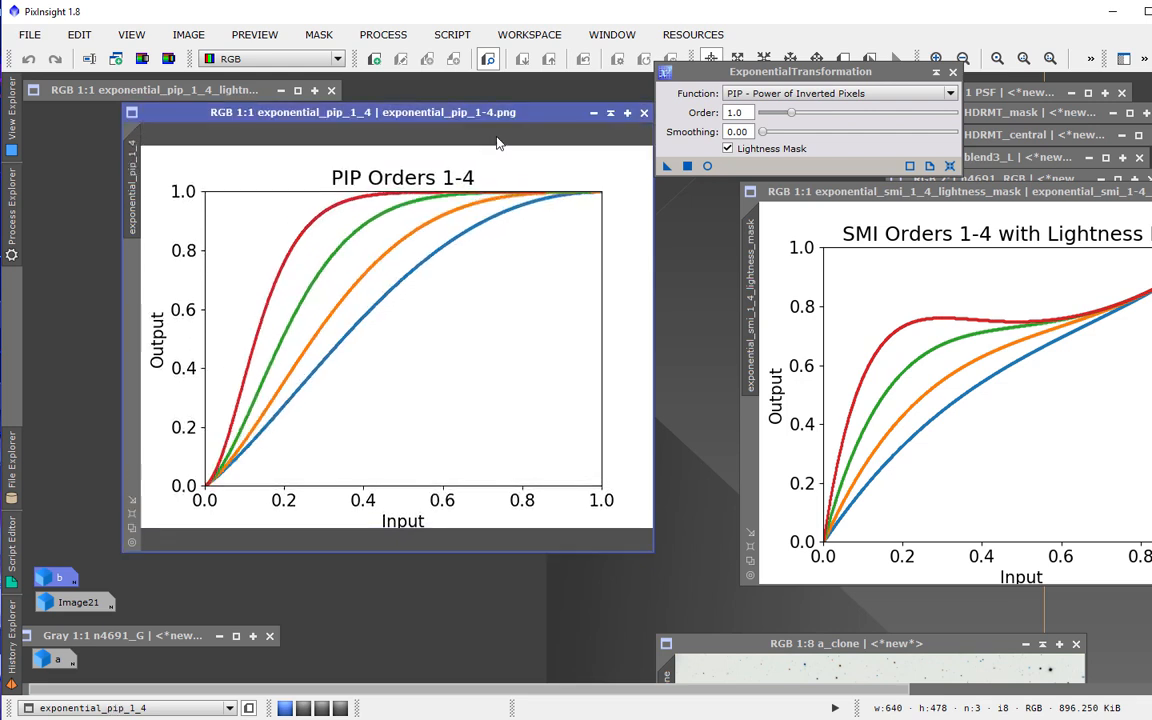
pyautogui.hotkey('ctrl', 'pageup')
pyautogui.hotkey('ctrl', 'pagedown')
pyautogui.hotkey('ctrl', 'pageup')
pyautogui.hotkey('ctrl', 'pagedown')
pyautogui.hotkey('ctrl', 'pageup')
pyautogui.hotkey('ctrl', 'pagedown')
pyautogui.hotkey('ctrl', 'pageup')
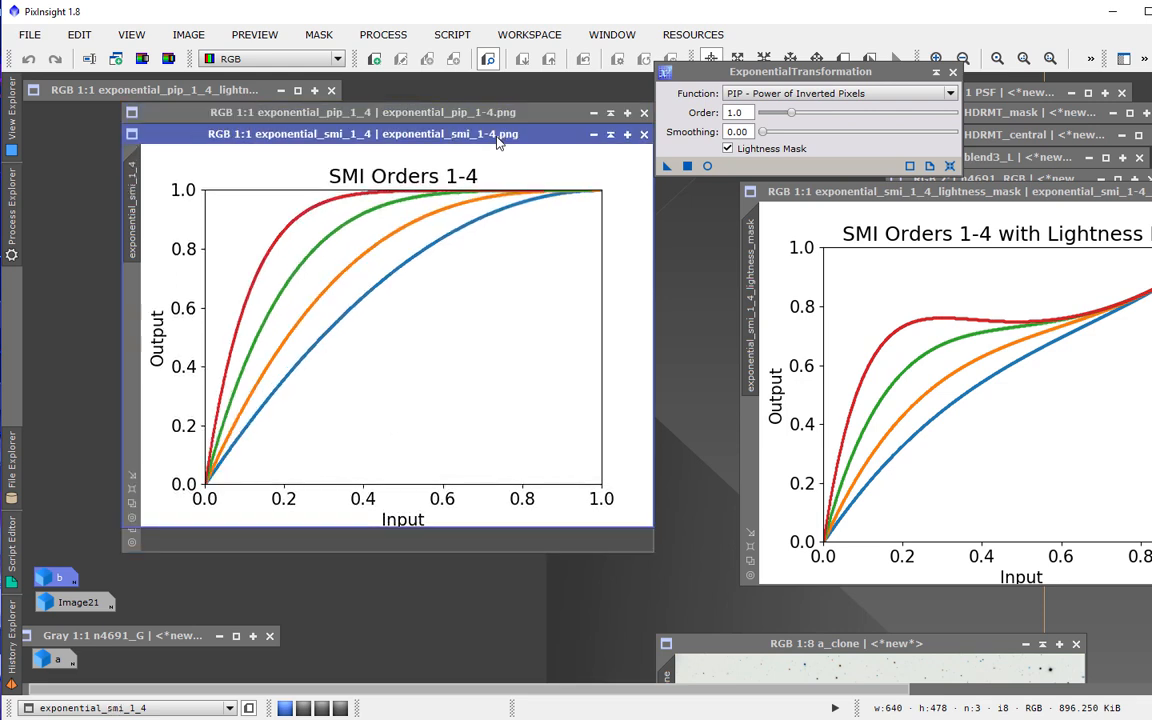
pyautogui.hotkey('ctrl', 'pagedown')
pyautogui.hotkey('ctrl', 'pageup')
pyautogui.hotkey('ctrl', 'pagedown')
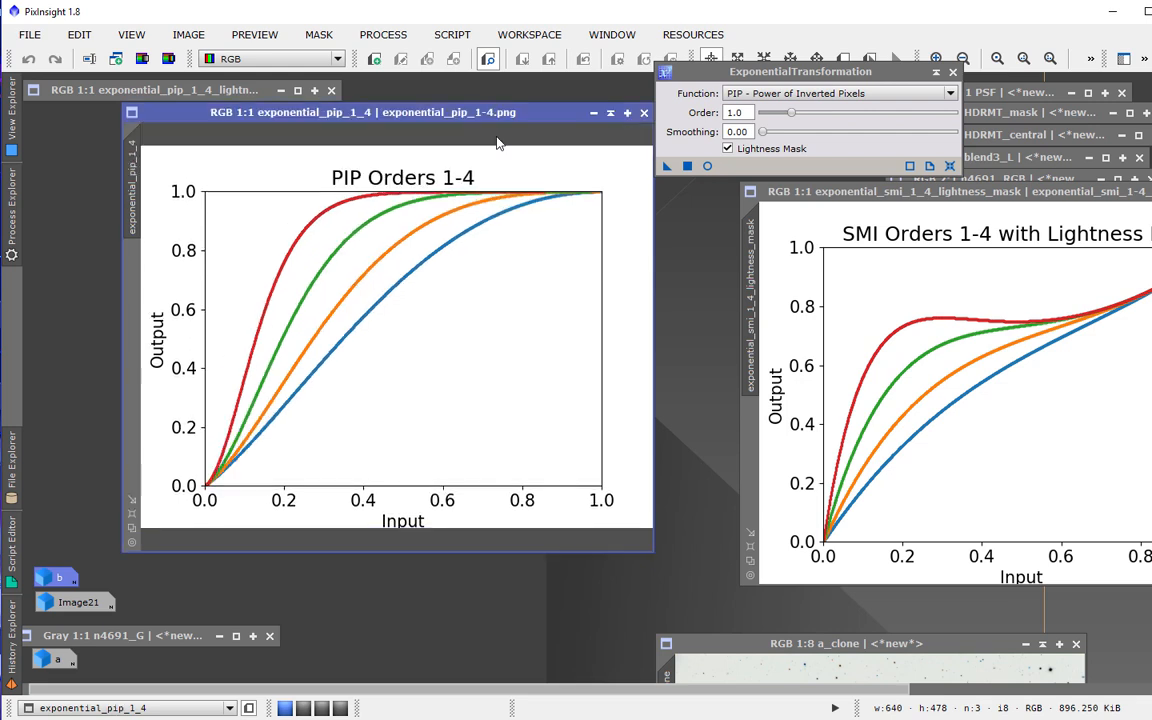
pyautogui.hotkey('ctrl', 'pageup')
pyautogui.hotkey('ctrl', 'pagedown')
pyautogui.hotkey('ctrl', 'pageup')
pyautogui.hotkey('ctrl', 'pagedown')
# Move the plain plots aside and stack the PIP and SMI Orders 1-4 with Lightness Mask plots together.
pyautogui.moveTo(458, 117); pyautogui.dragTo(440, 299)
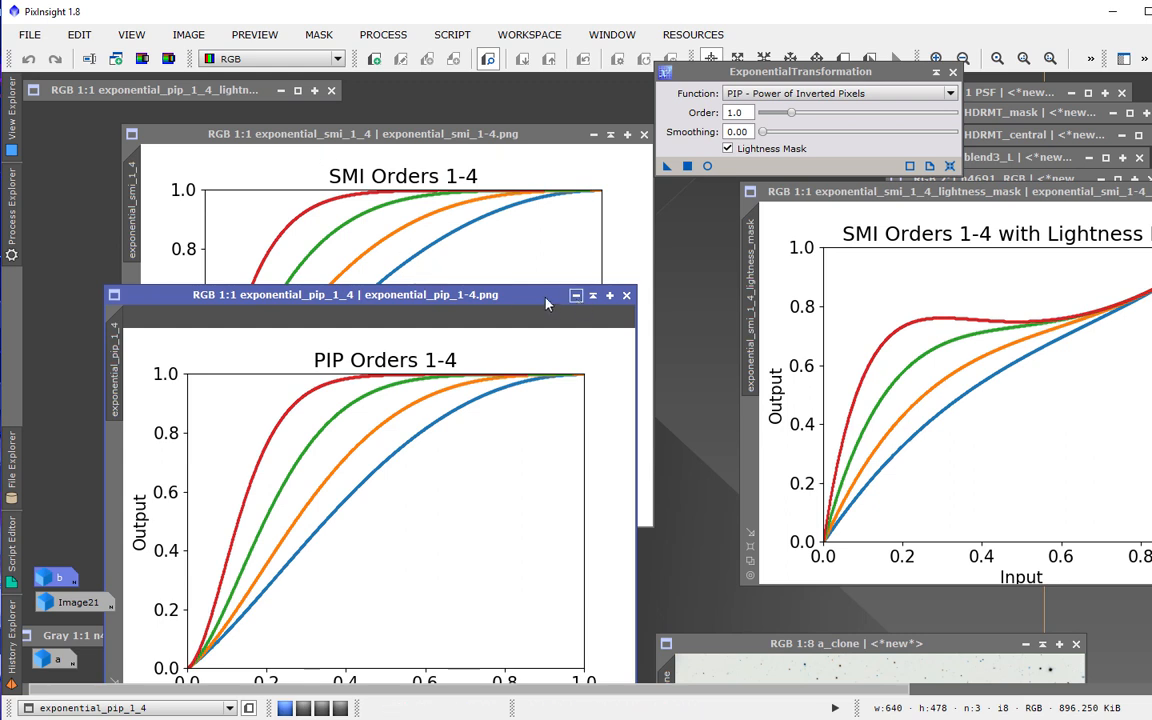
pyautogui.moveTo(524, 298); pyautogui.dragTo(474, 621)
pyautogui.moveTo(400, 133); pyautogui.dragTo(314, 621)
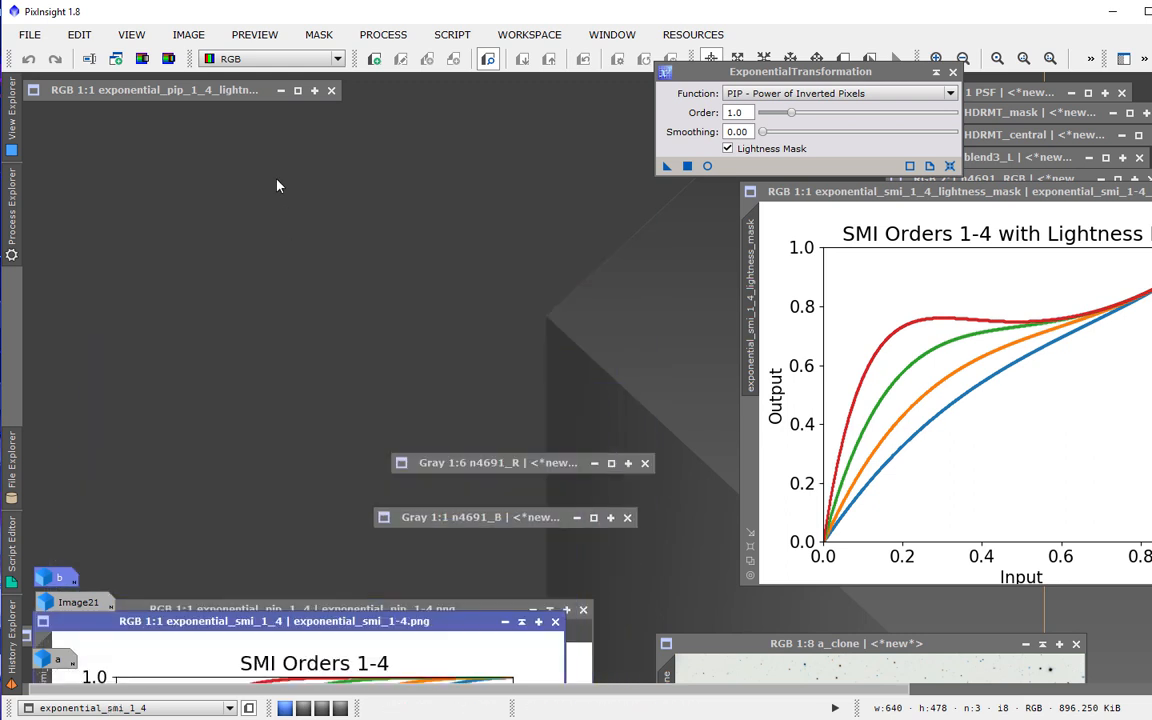
pyautogui.click(298, 91)
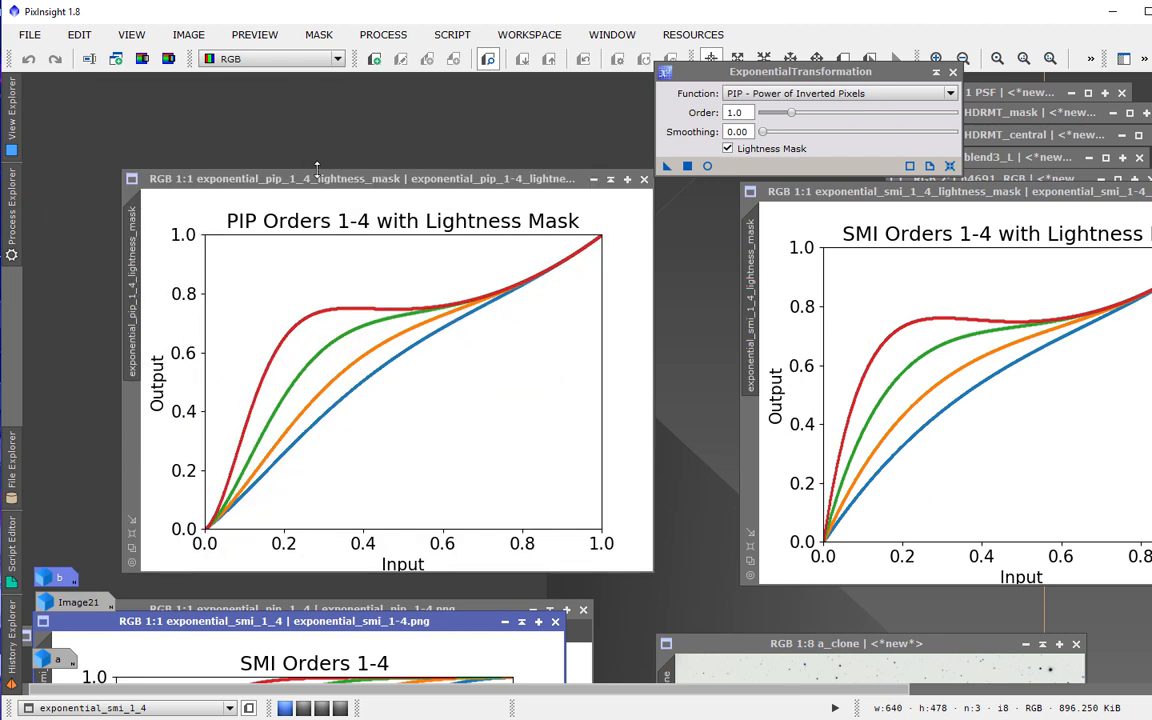
pyautogui.moveTo(291, 171); pyautogui.dragTo(323, 130)
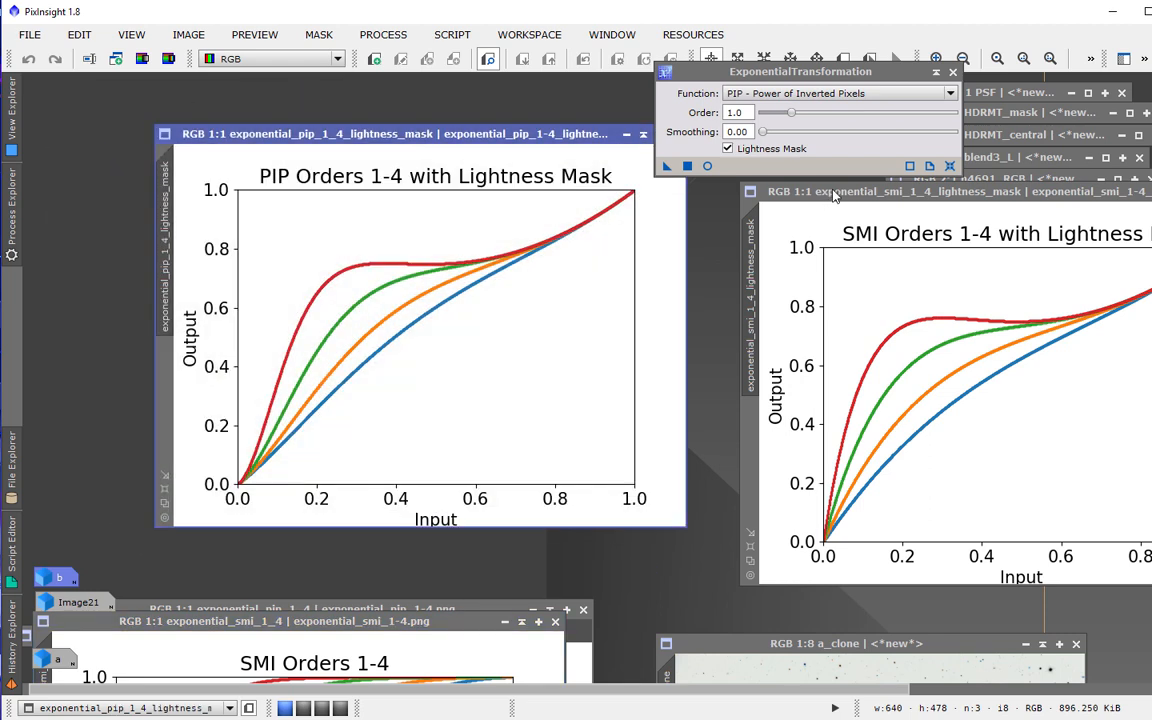
pyautogui.moveTo(832, 195); pyautogui.dragTo(255, 140)
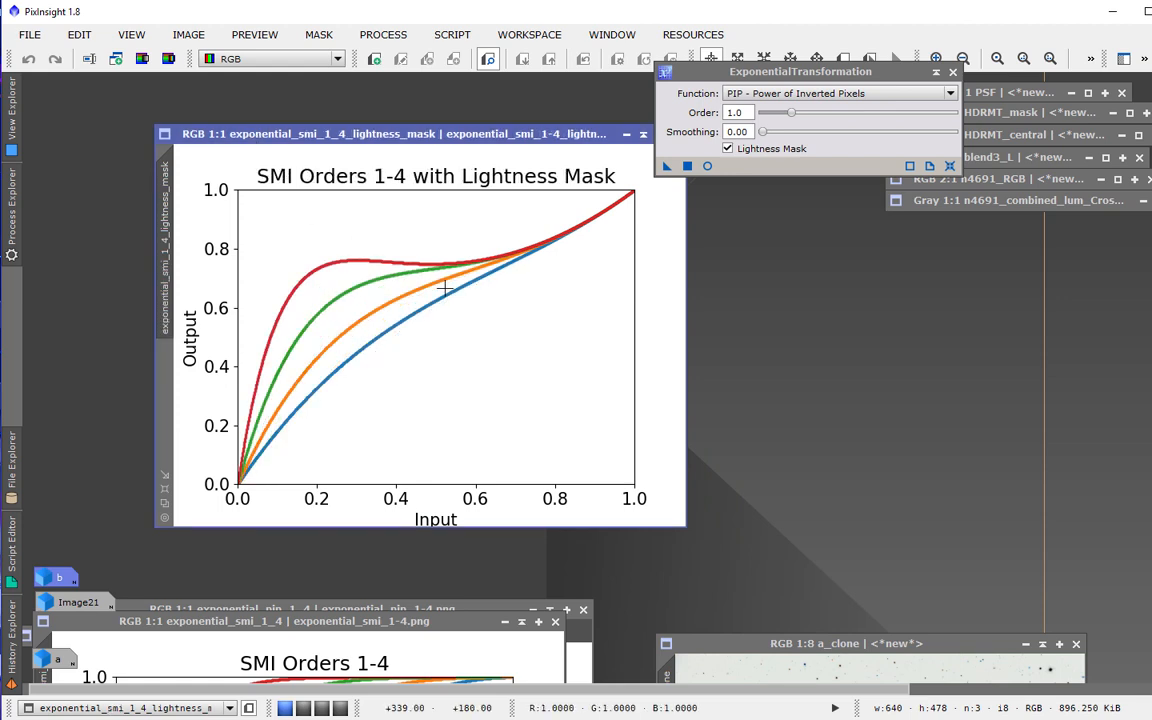
# Flip between the SMI and PIP lightness-mask plots to compare their curves.
pyautogui.hotkey('ctrl', 'pageup')
pyautogui.hotkey('ctrl', 'pagedown')
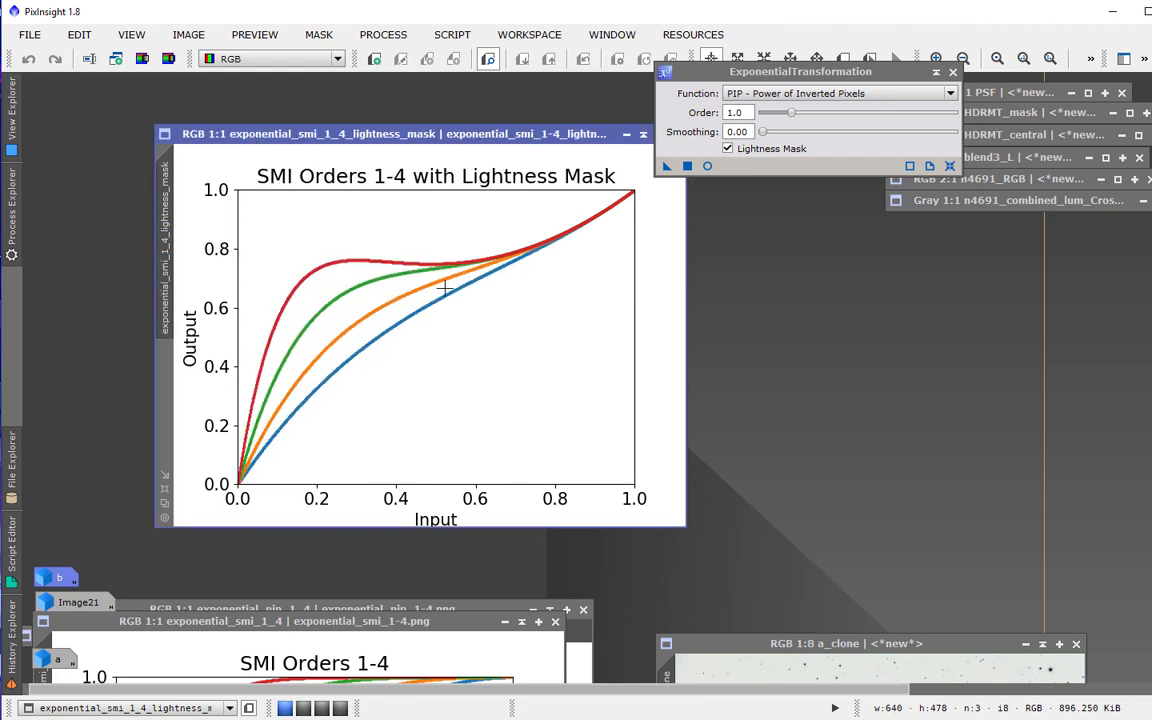
pyautogui.hotkey('ctrl', 'pageup')
pyautogui.hotkey('ctrl', 'pagedown')
pyautogui.hotkey('ctrl', 'pageup')
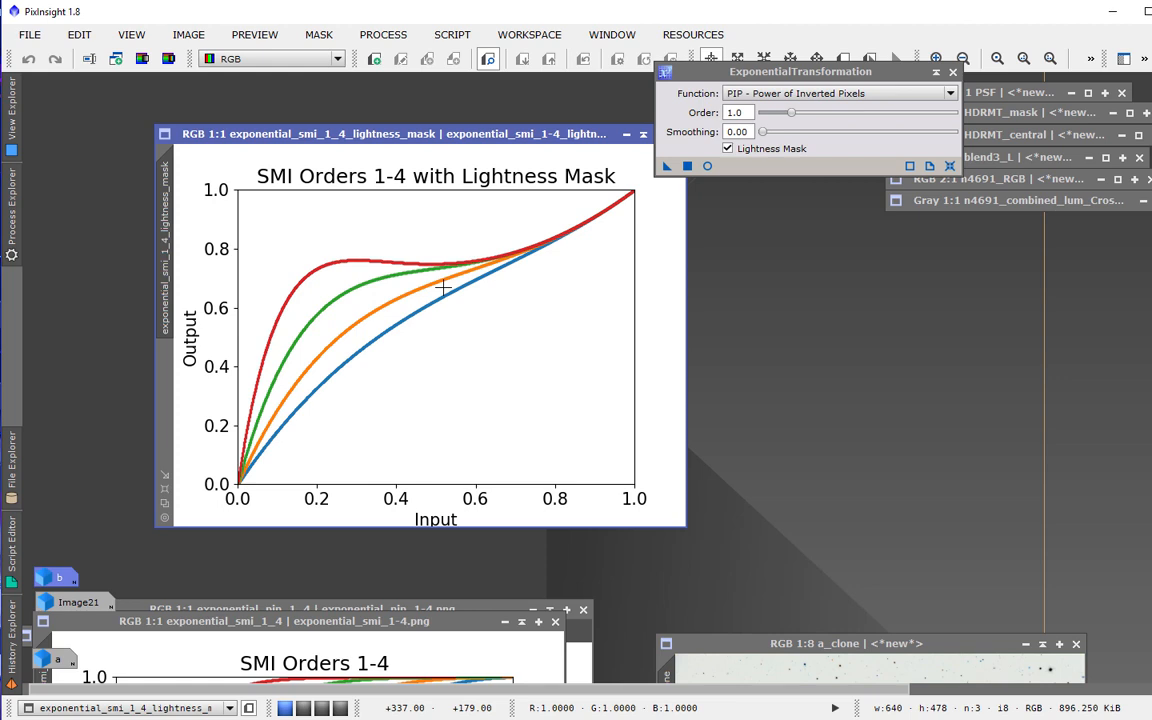
# Move the plot windows aside and open the recent image file n918final.tif.
pyautogui.moveTo(438, 137); pyautogui.dragTo(675, 563)
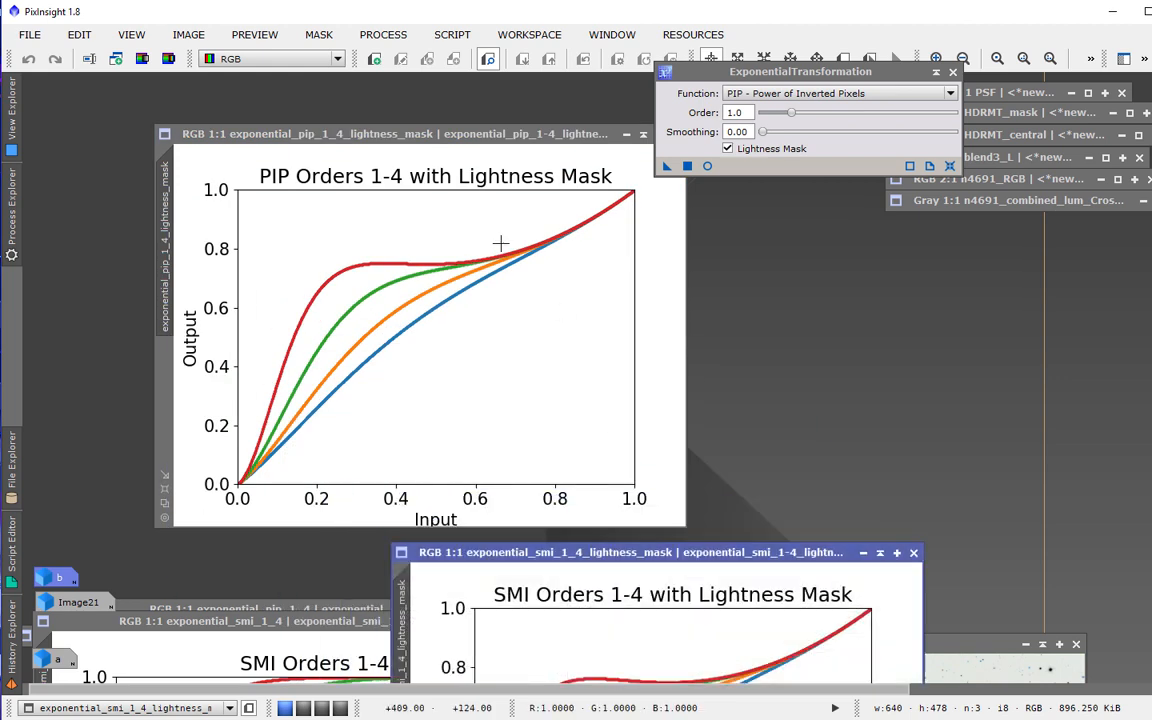
pyautogui.click(881, 563)
pyautogui.moveTo(440, 137); pyautogui.dragTo(897, 557)
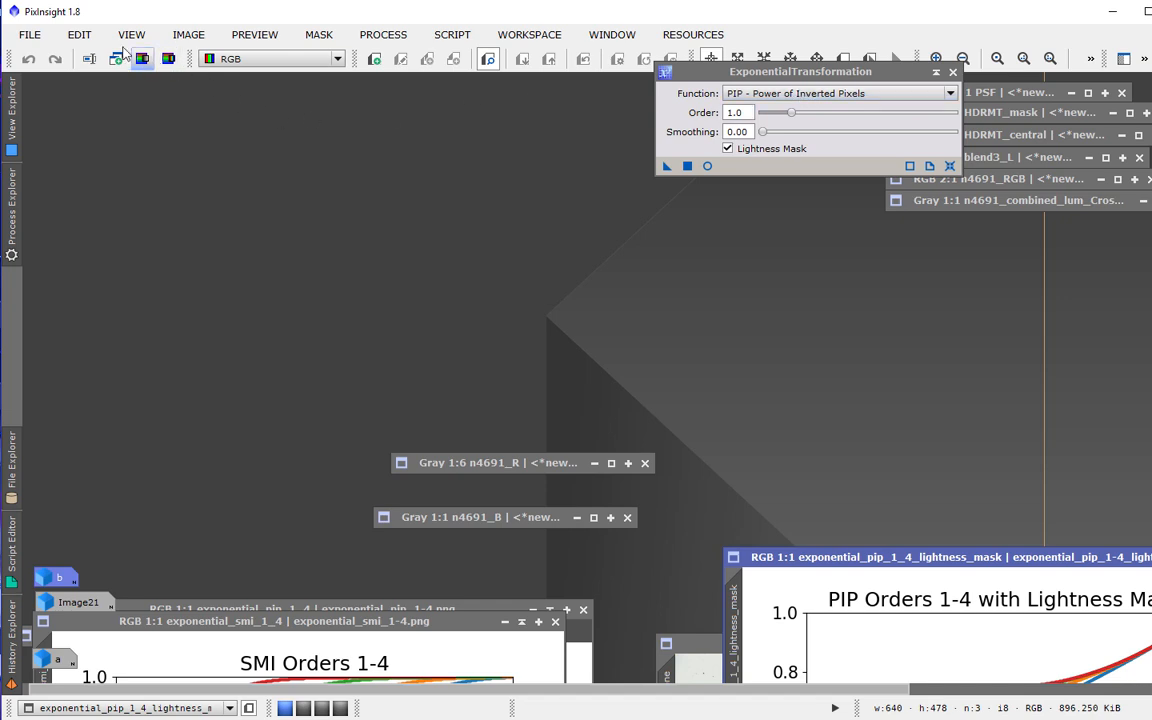
pyautogui.click(31, 37)
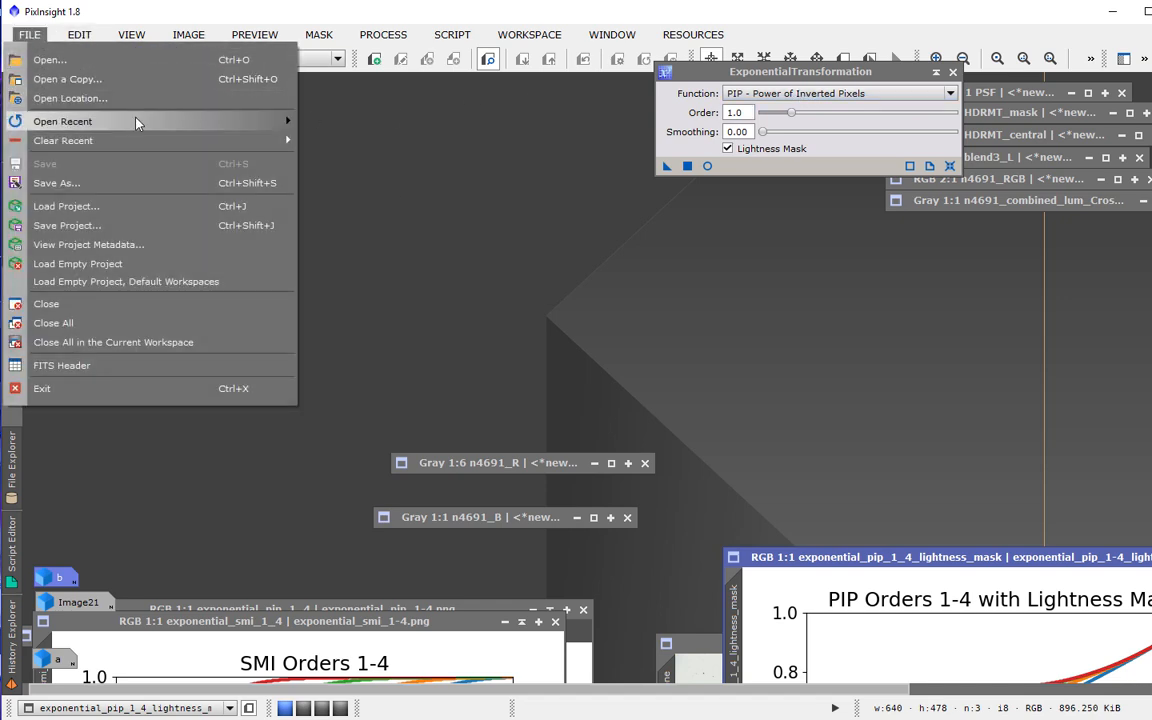
pyautogui.moveTo(130, 121)
pyautogui.moveTo(337, 131)
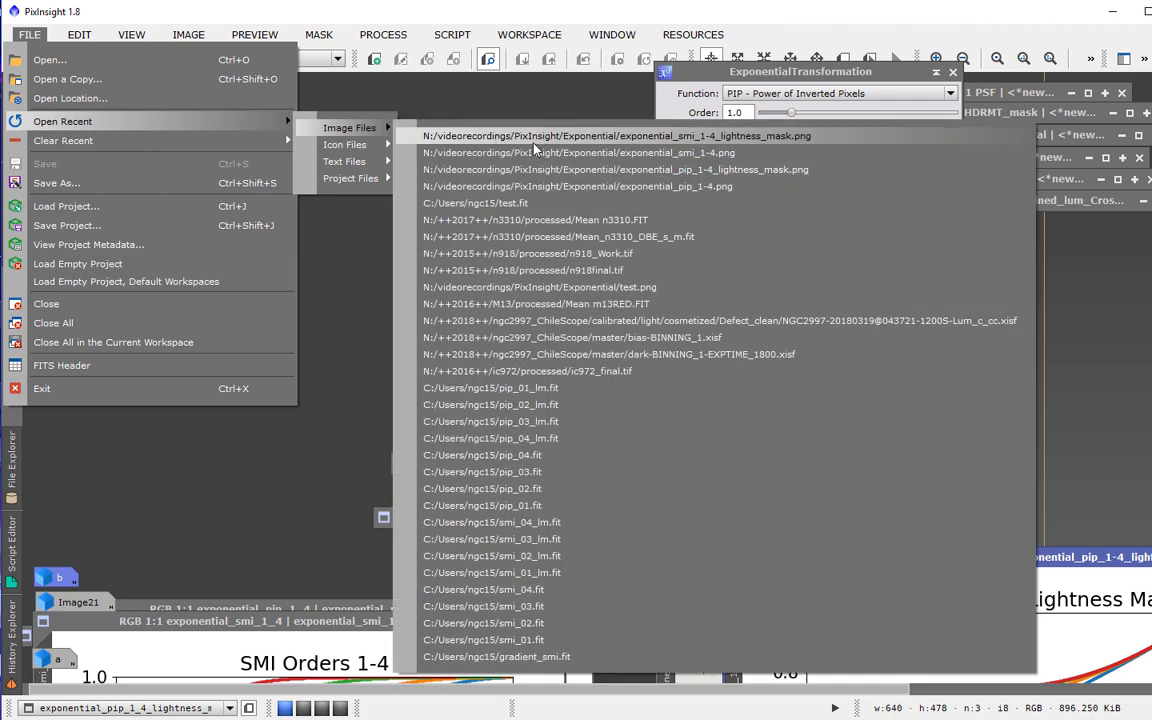
pyautogui.click(592, 272)
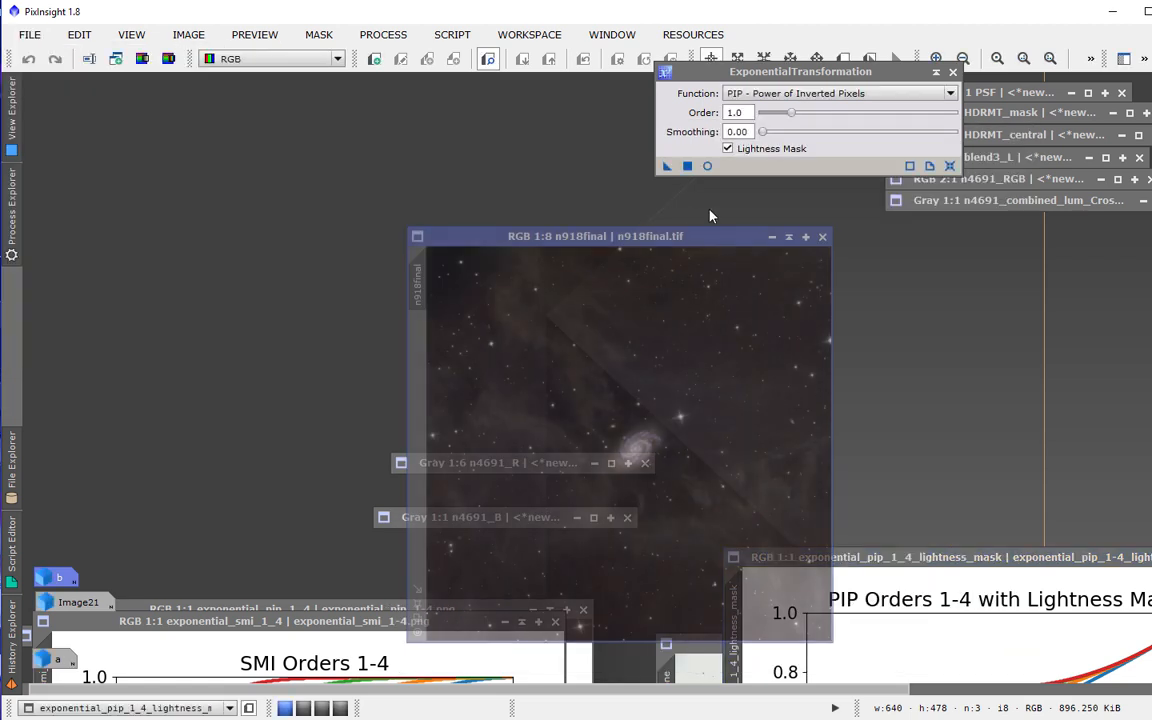
# Enlarge the n918final image window and zoom it to 1:3.
pyautogui.moveTo(620, 236); pyautogui.dragTo(300, 112)
pyautogui.scroll(5, 371, 301)
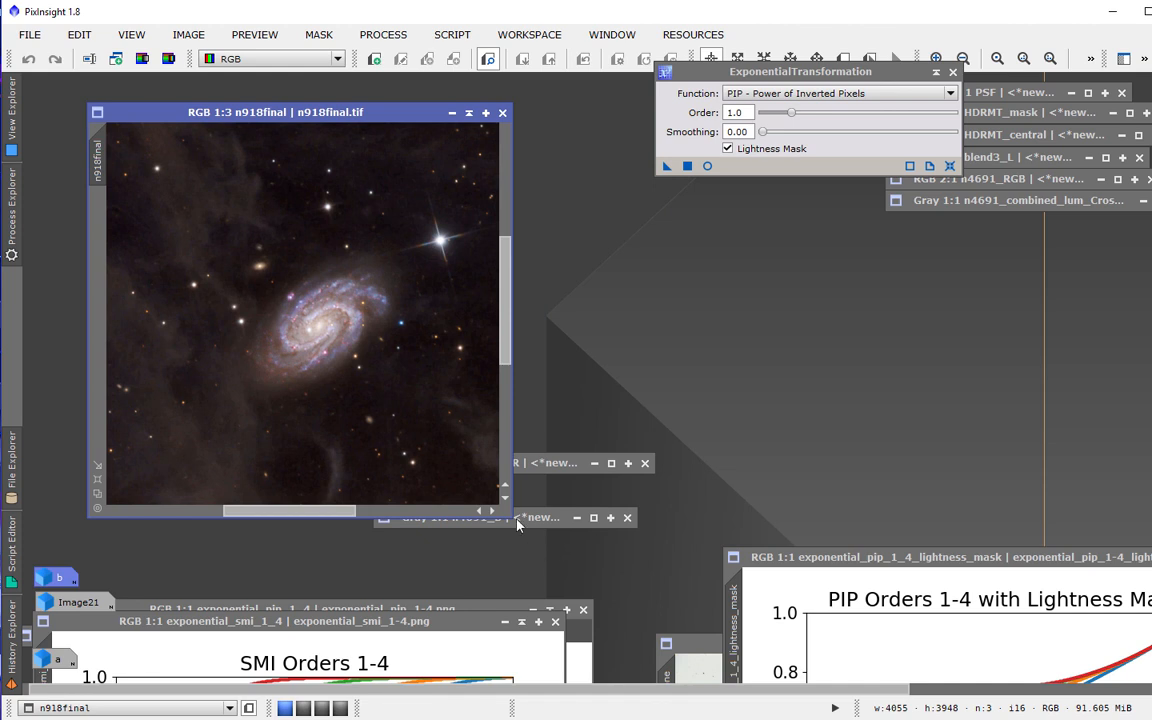
pyautogui.moveTo(506, 515); pyautogui.dragTo(948, 558)
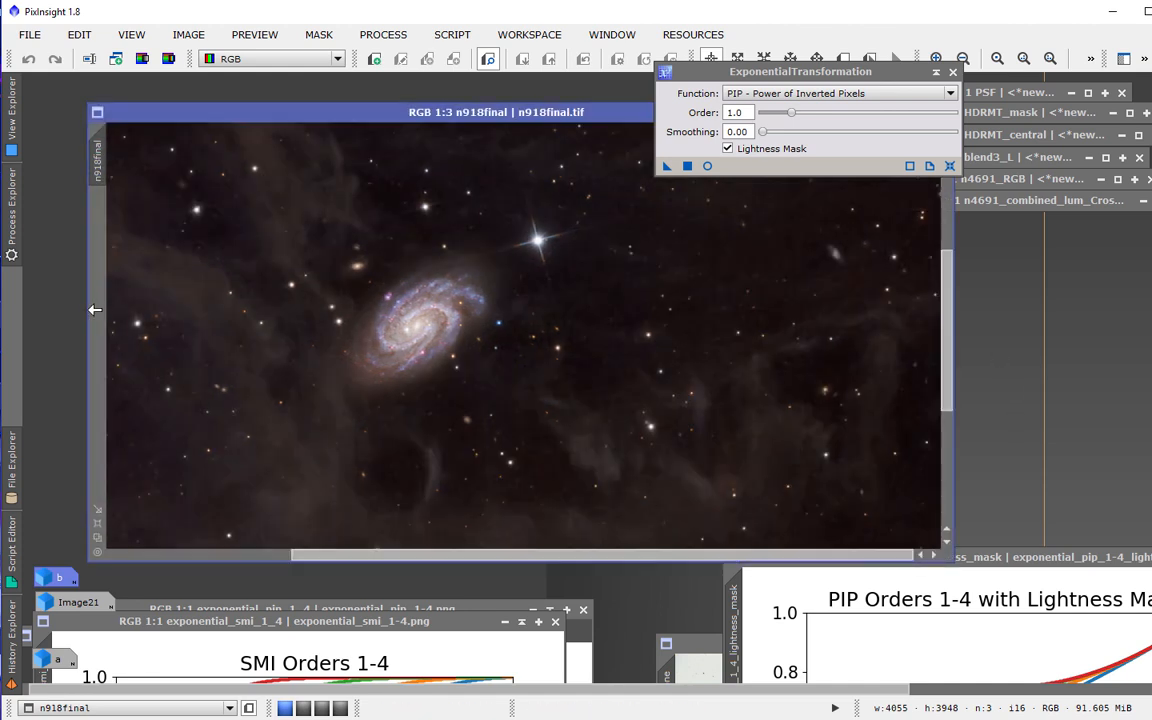
pyautogui.moveTo(86, 317); pyautogui.dragTo(41, 317)
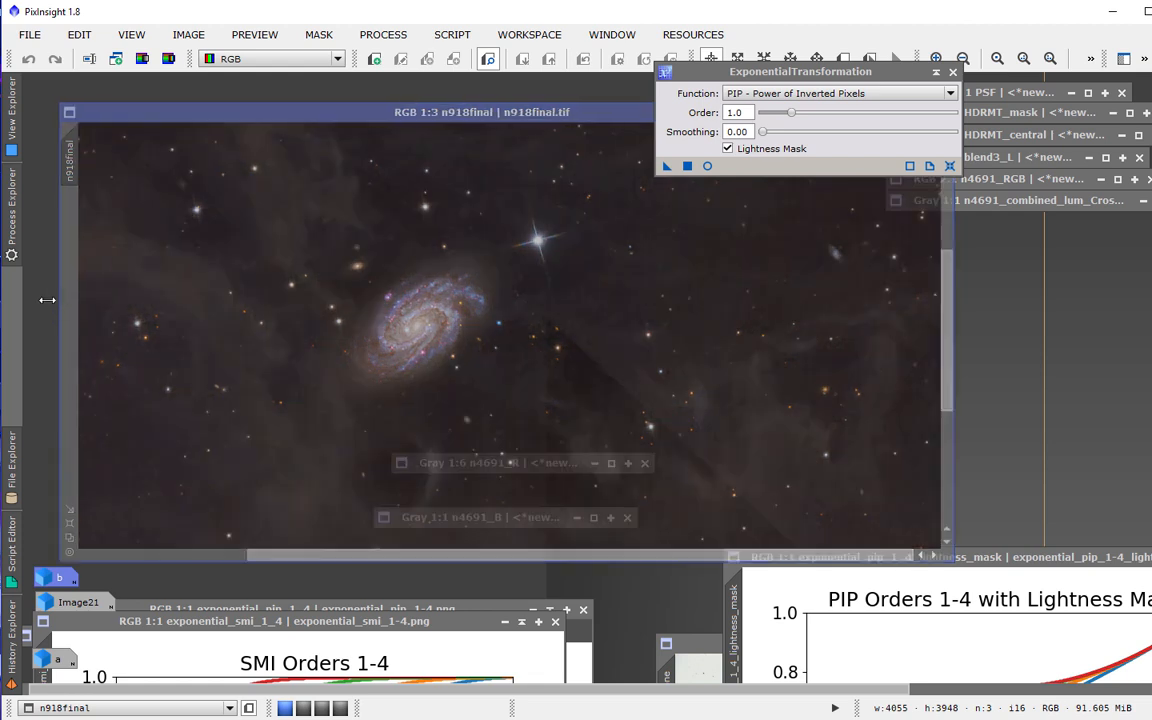
pyautogui.moveTo(951, 313)
pyautogui.mouseDown()
pyautogui.moveTo(951, 337)
pyautogui.moveTo(951, 323)
pyautogui.mouseUp()
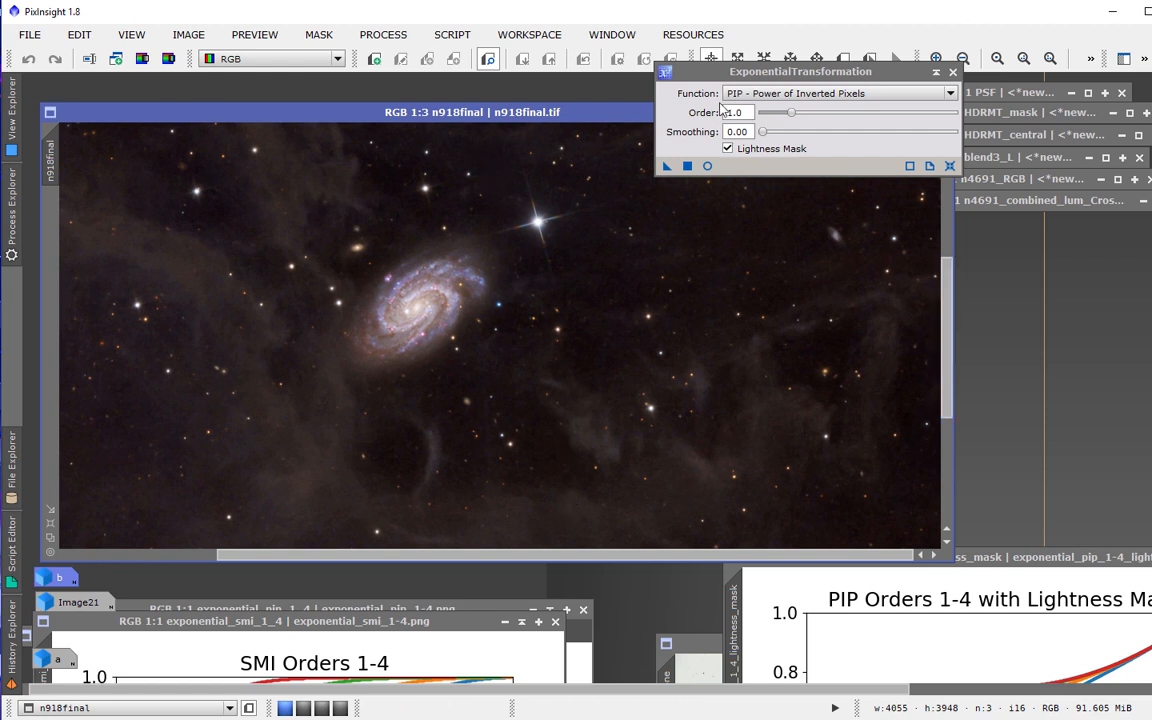
# Set the PIP ExponentialTransformation order to 1.4 and smoothing to 0.75.
pyautogui.moveTo(792, 71); pyautogui.dragTo(873, 71)
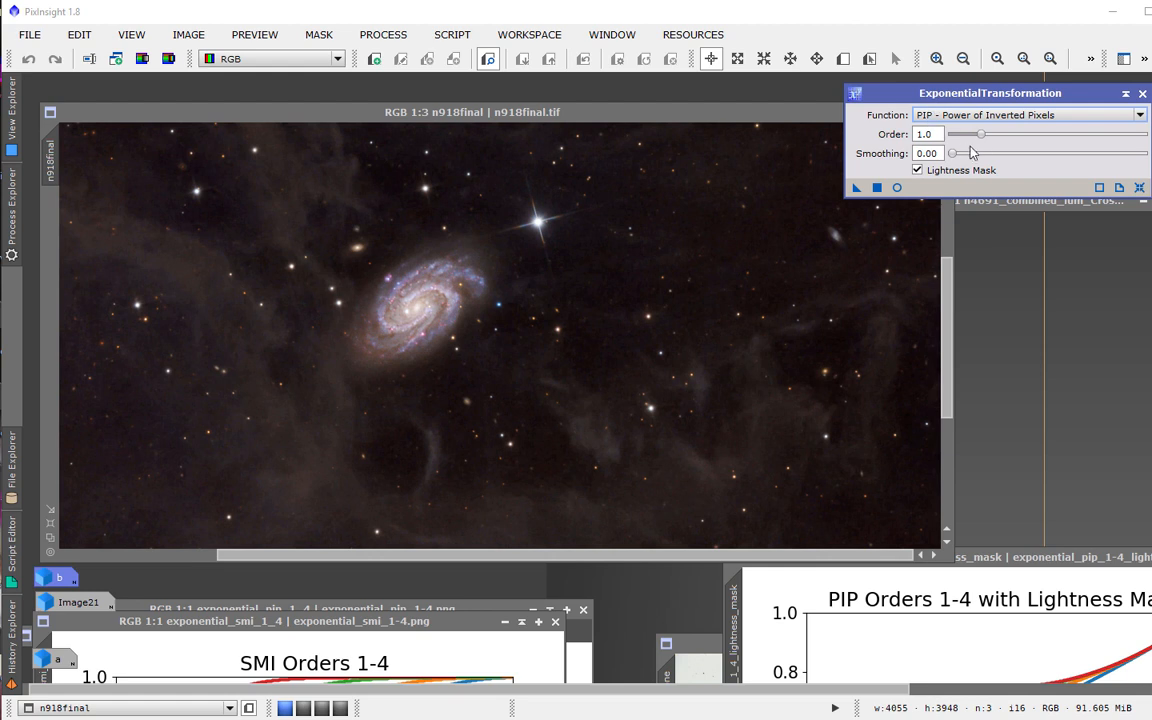
pyautogui.moveTo(980, 135); pyautogui.dragTo(995, 139)
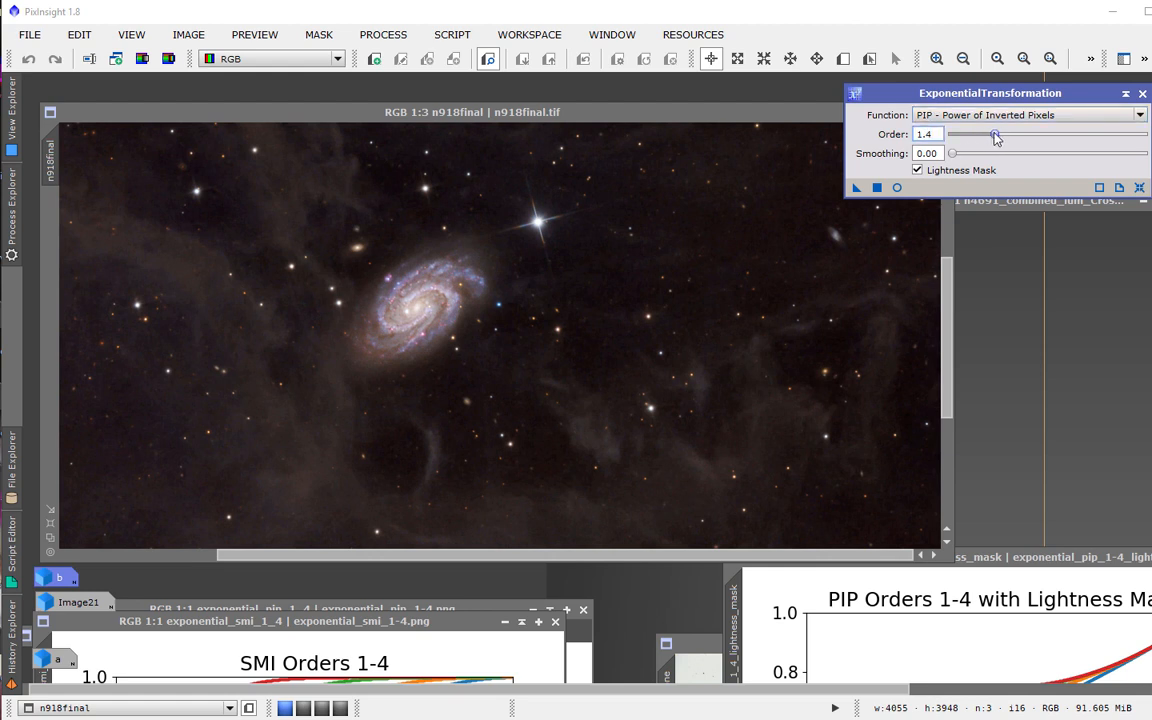
pyautogui.scroll(-1, 303, 463)
pyautogui.scroll(-2, 305, 463)
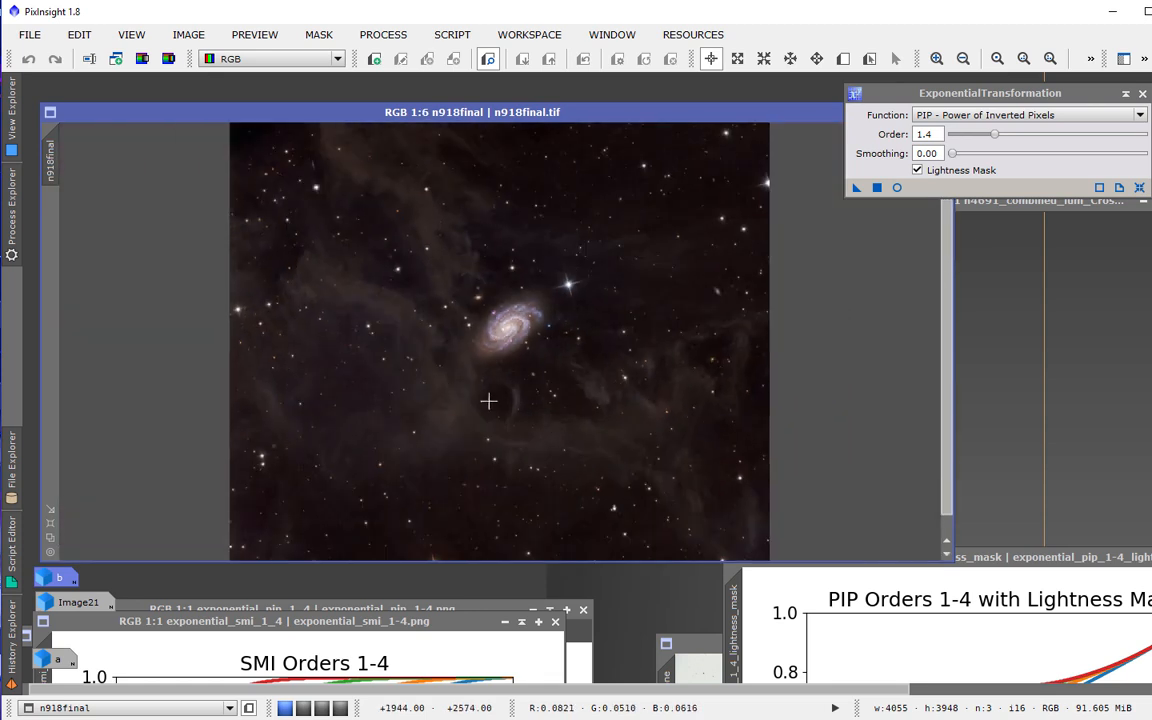
pyautogui.scroll(3, 336, 360)
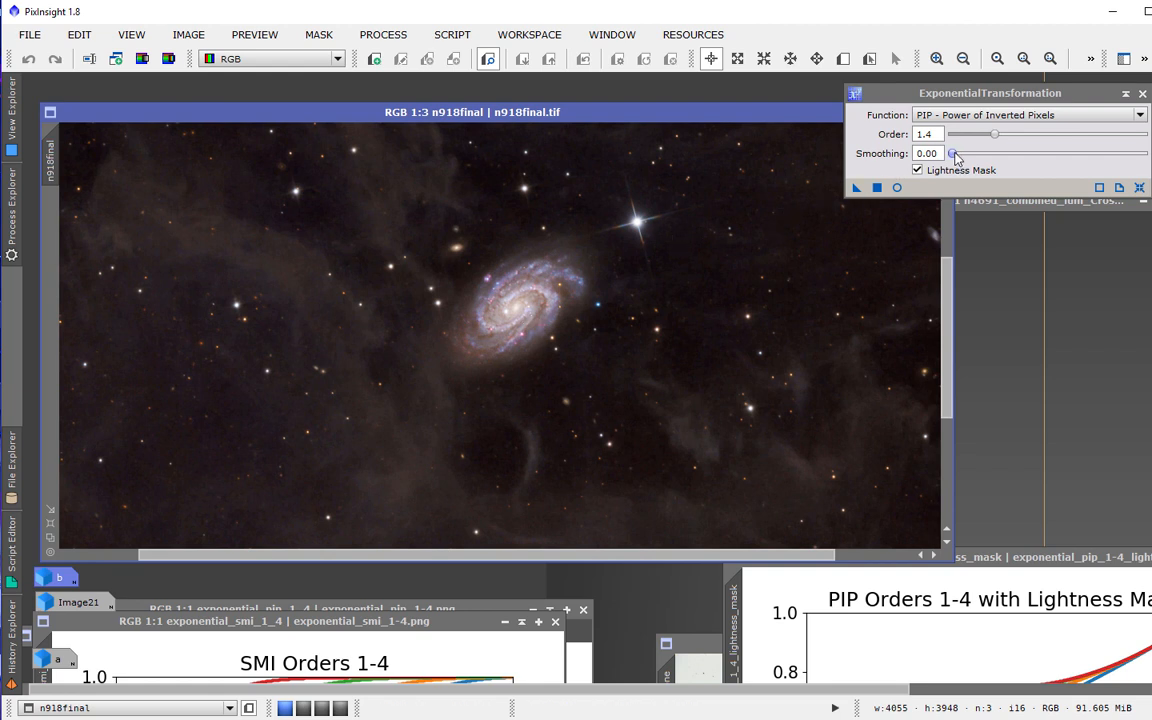
pyautogui.moveTo(955, 158); pyautogui.dragTo(958, 160)
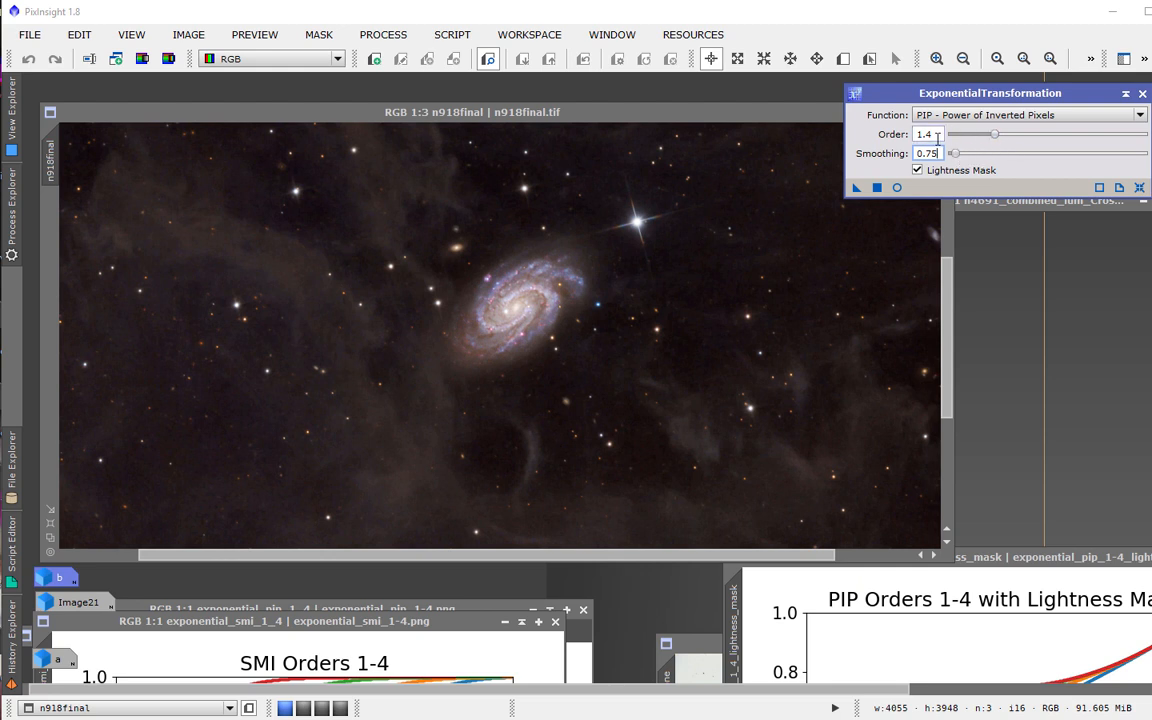
# Apply the ExponentialTransformation to n918final, zoom in, and undo it to compare before and after.
pyautogui.click(876, 189)
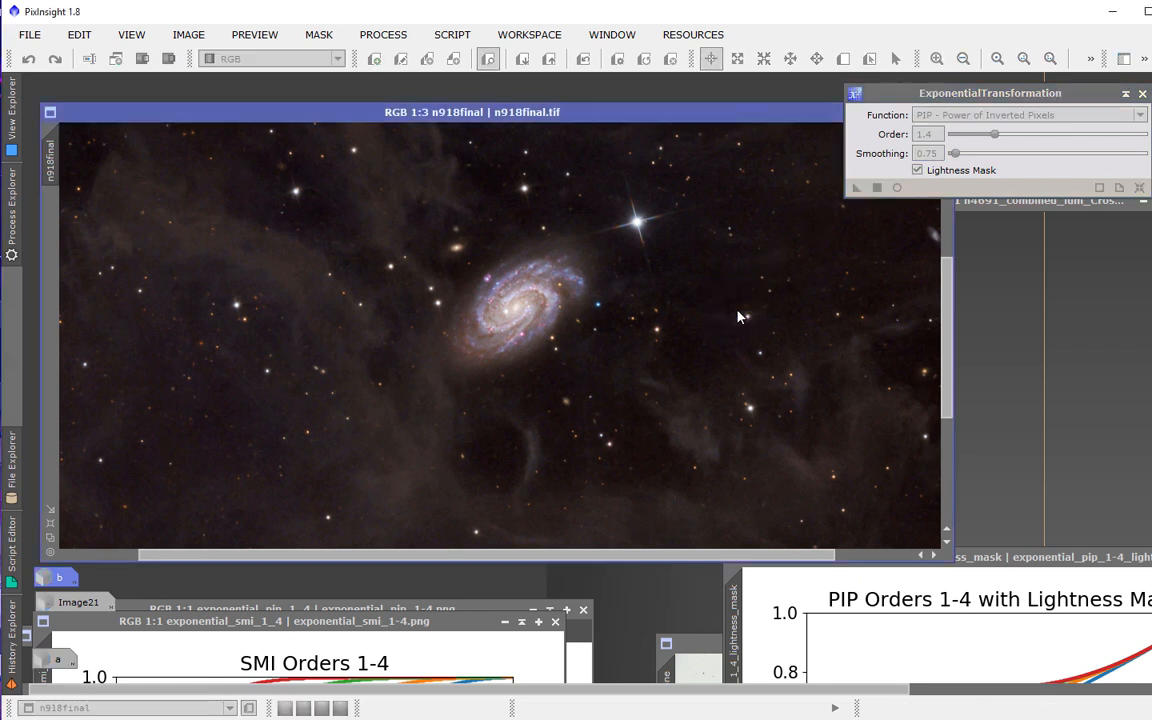
pyautogui.scroll(-1, 649, 324)
pyautogui.scroll(3, 649, 326)
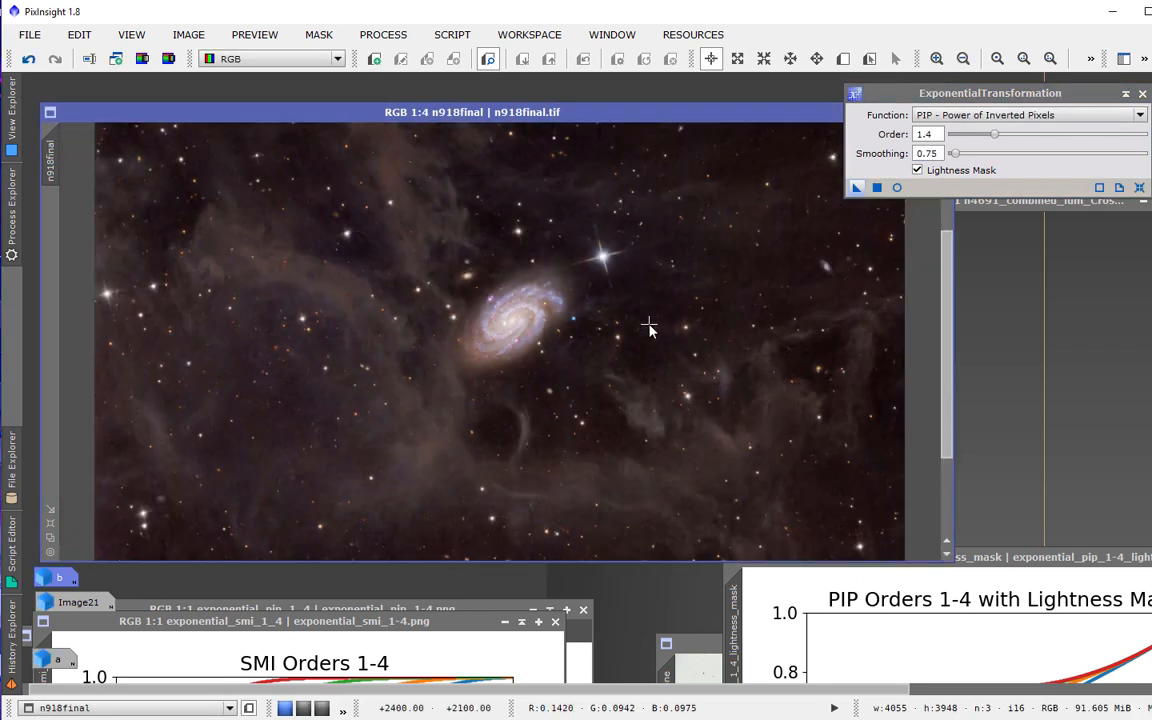
pyautogui.scroll(-2, 649, 326)
pyautogui.scroll(-1, 649, 326)
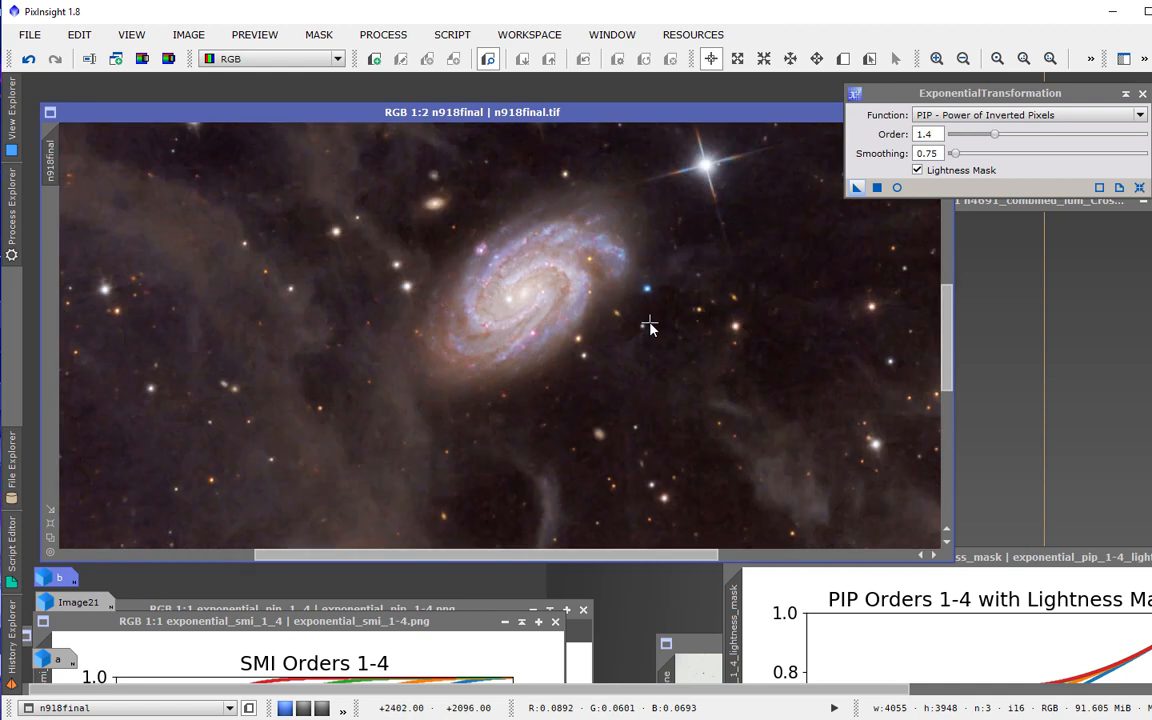
pyautogui.click(29, 59)
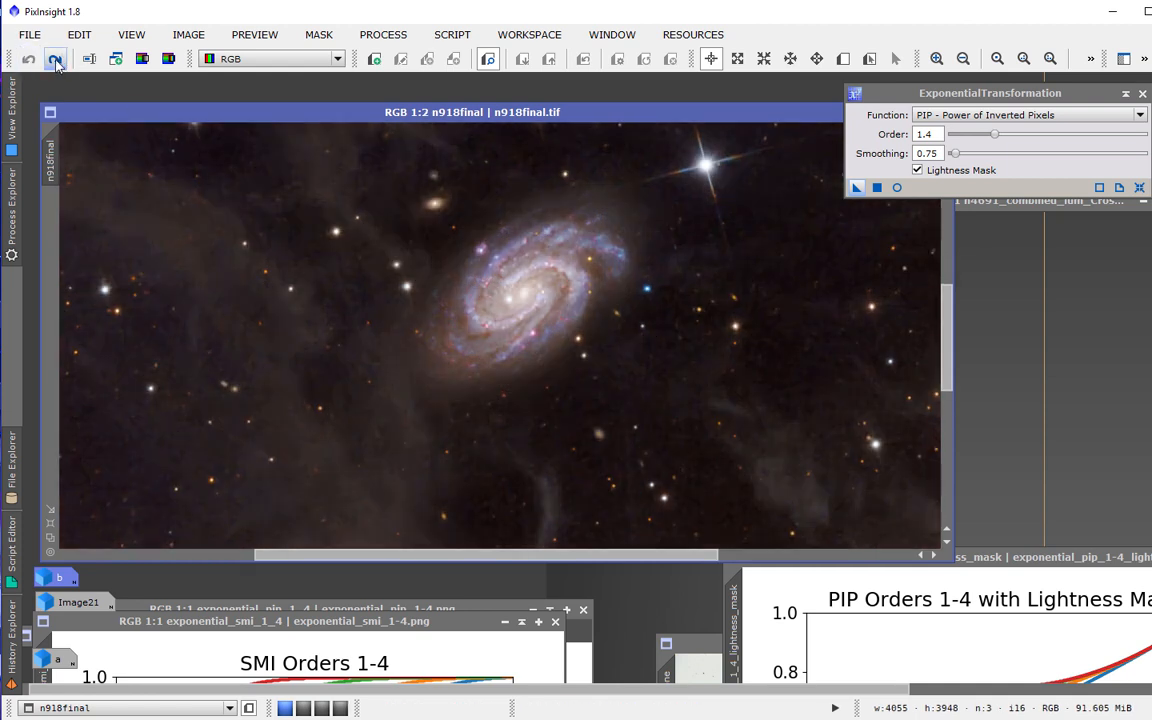
# Reapply the ExponentialTransformation on n918final and toggle undo and redo while zooming into the galaxy to compare results.
pyautogui.click(56, 59)
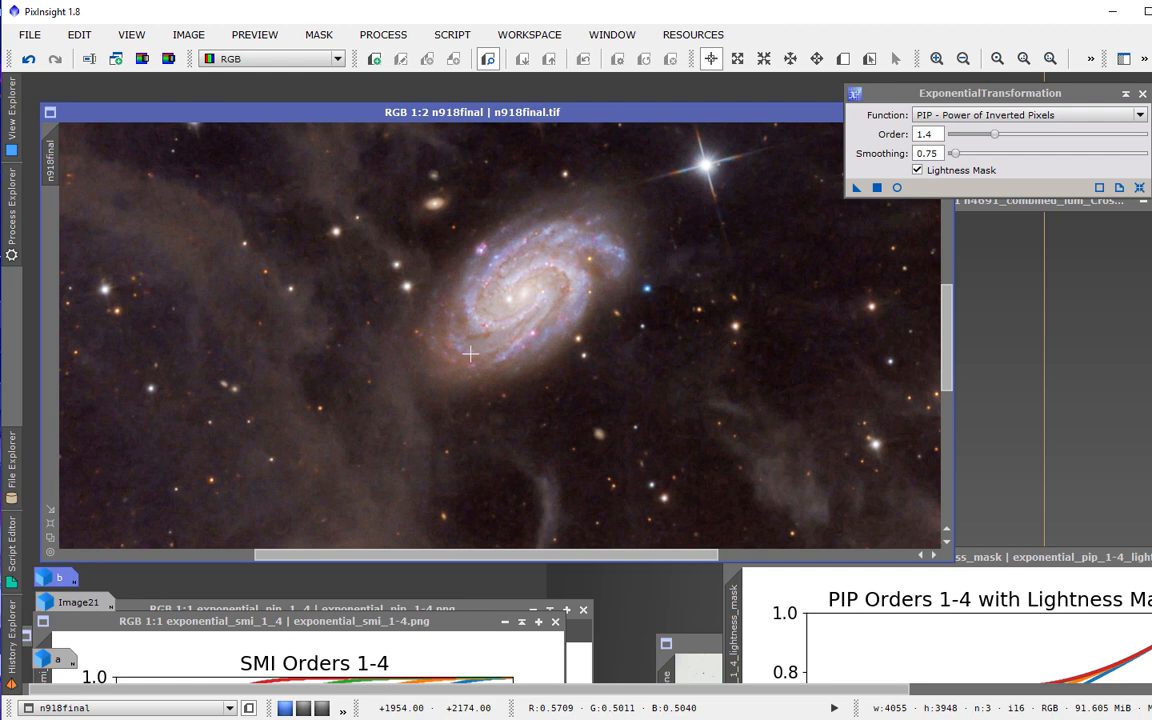
pyautogui.click(31, 61)
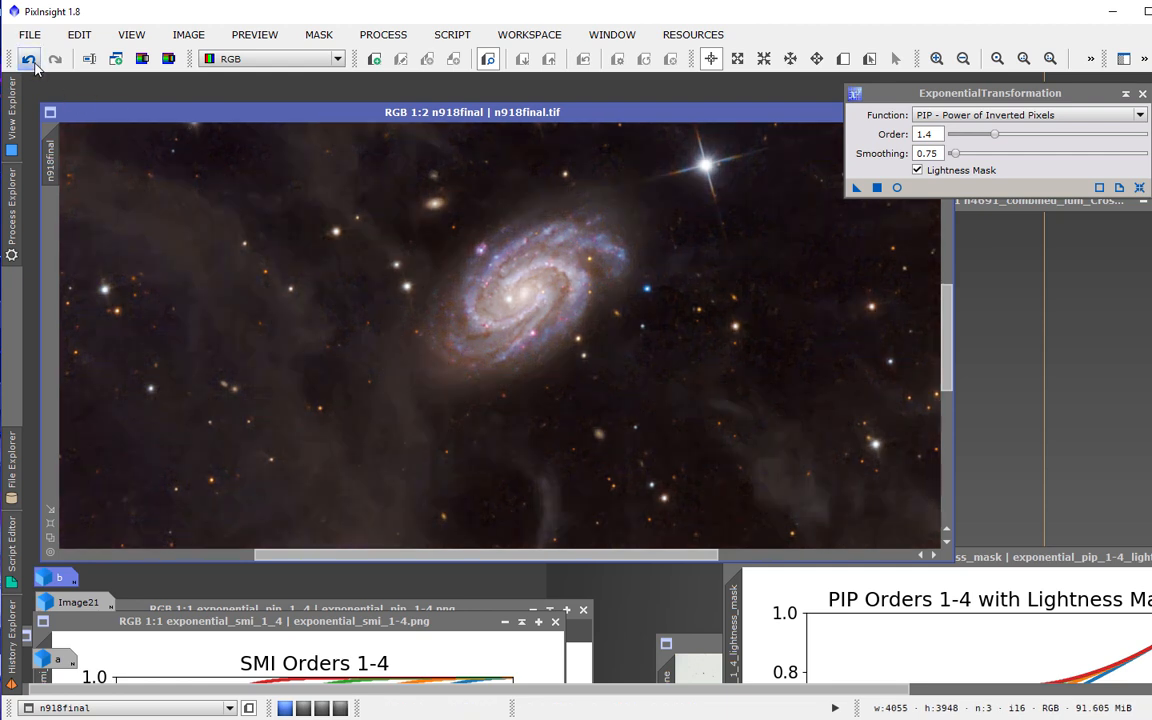
pyautogui.click(52, 61)
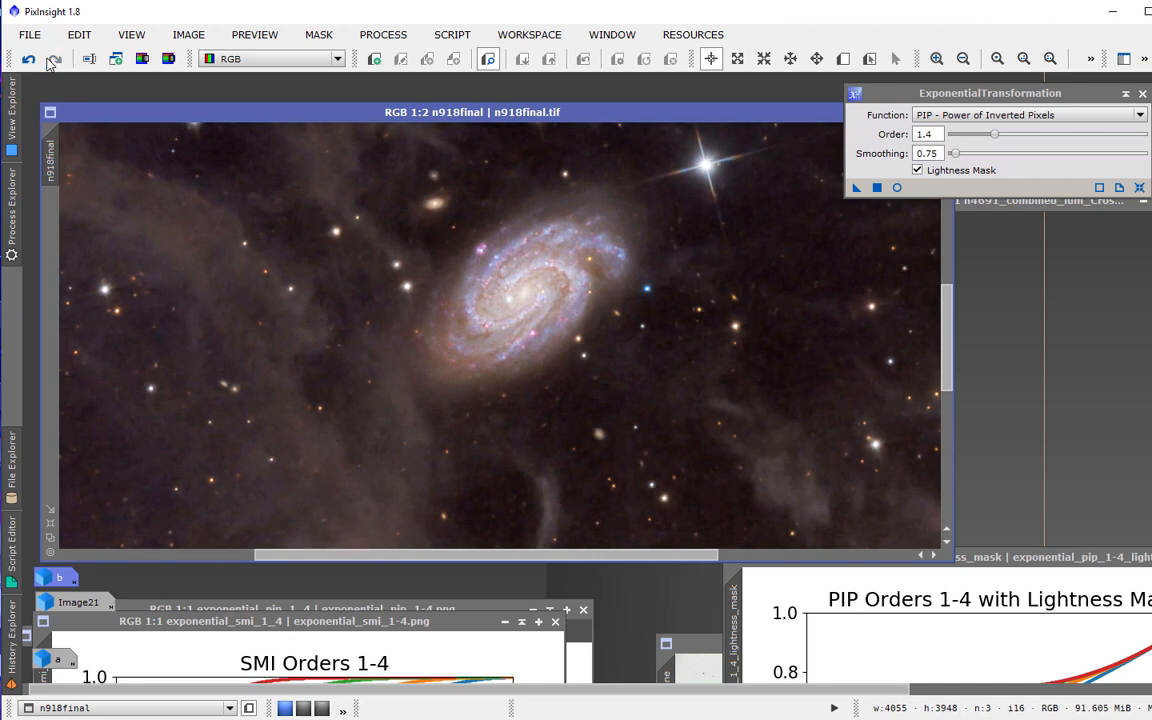
pyautogui.click(29, 59)
pyautogui.click(54, 59)
pyautogui.scroll(2, 397, 340)
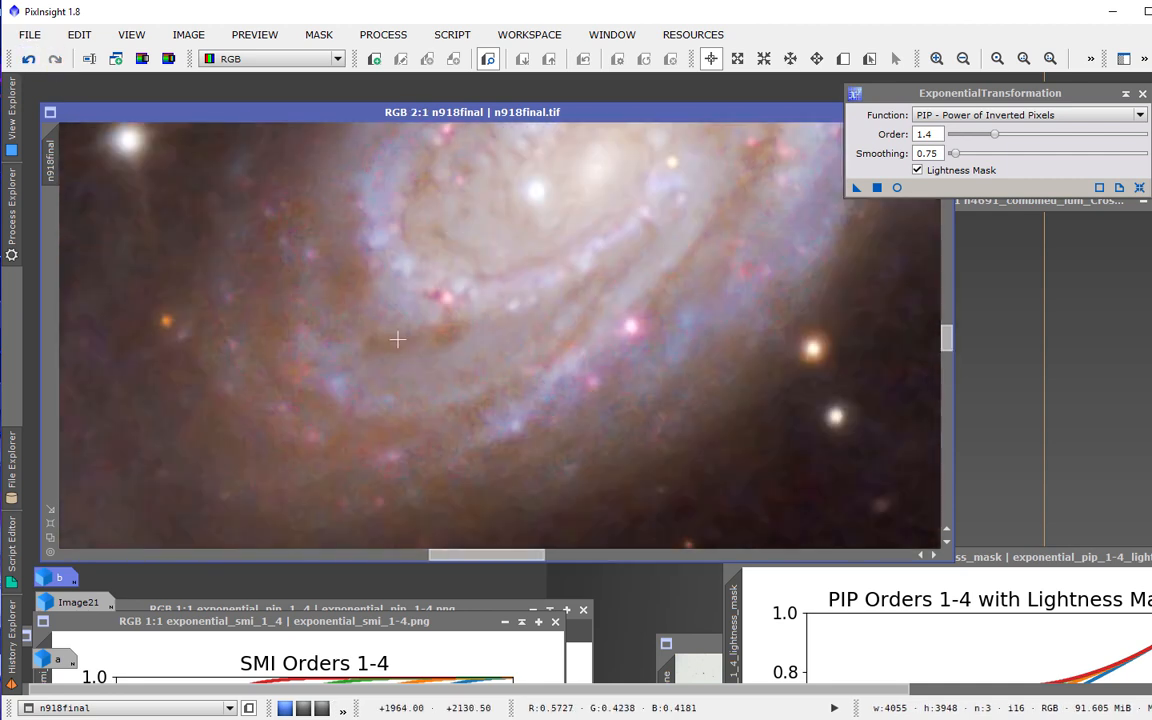
pyautogui.scroll(-3, 397, 340)
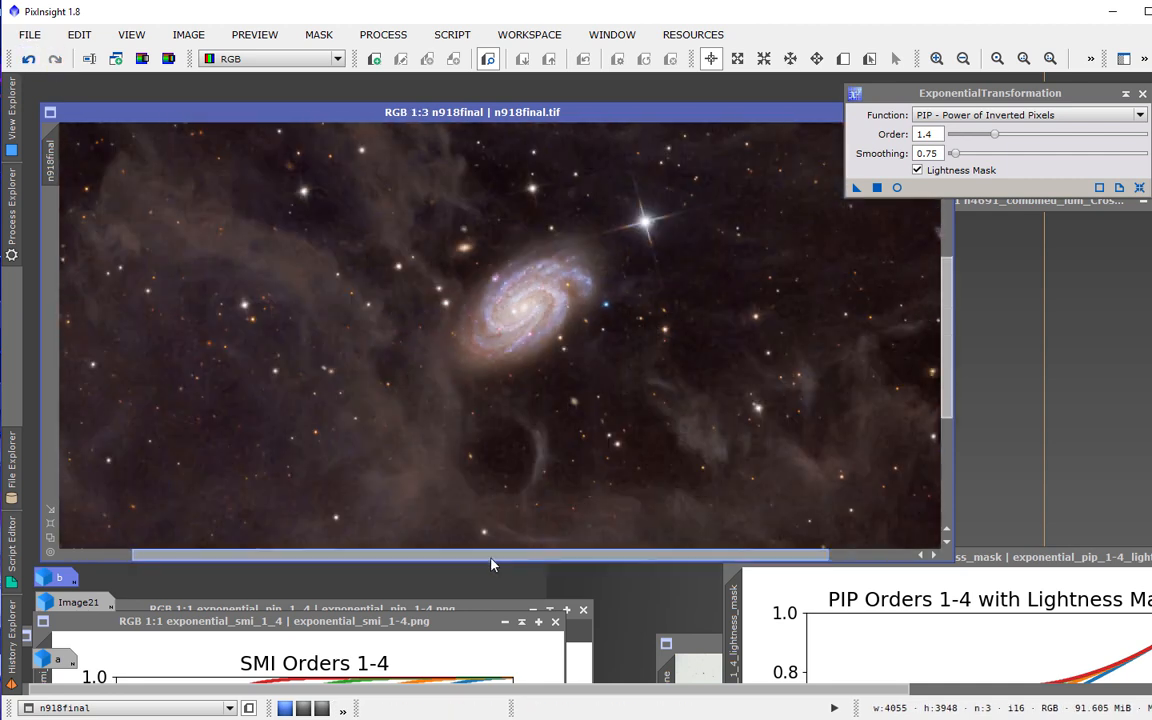
pyautogui.scroll(2, 352, 404)
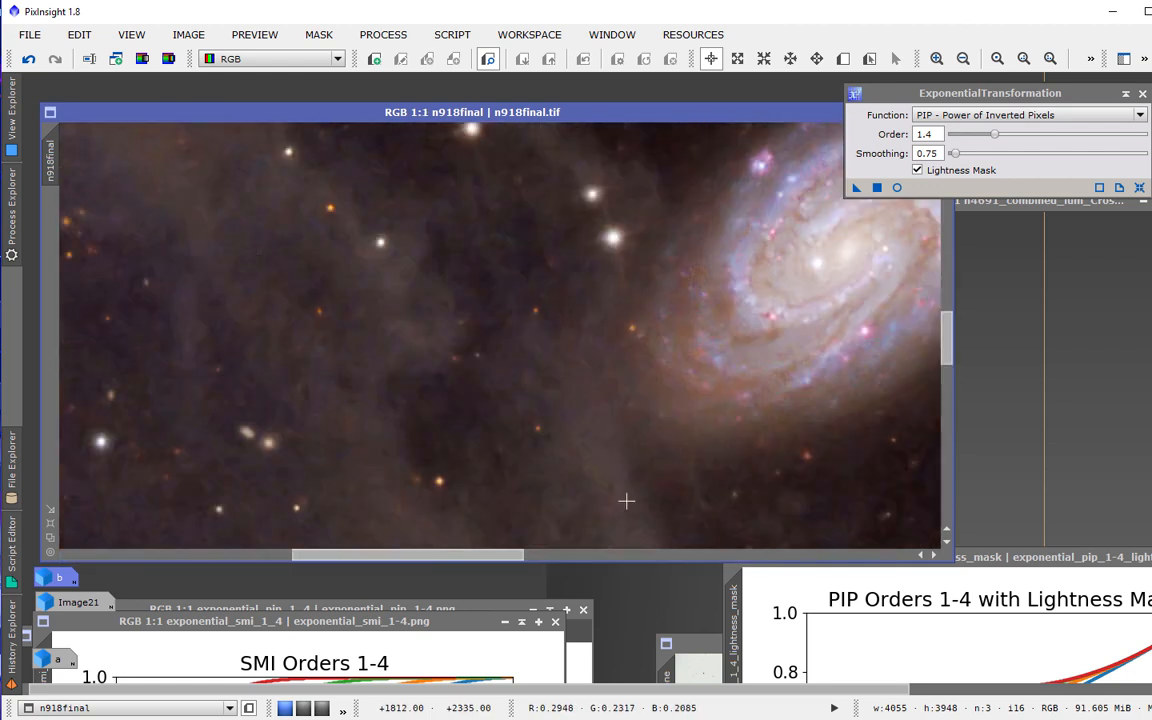
# Pan to the faint background nebulosity, toggle undo and redo across zoom levels to compare, and move the ExponentialTransformation dialog over the image.
pyautogui.moveTo(515, 554); pyautogui.dragTo(444, 554)
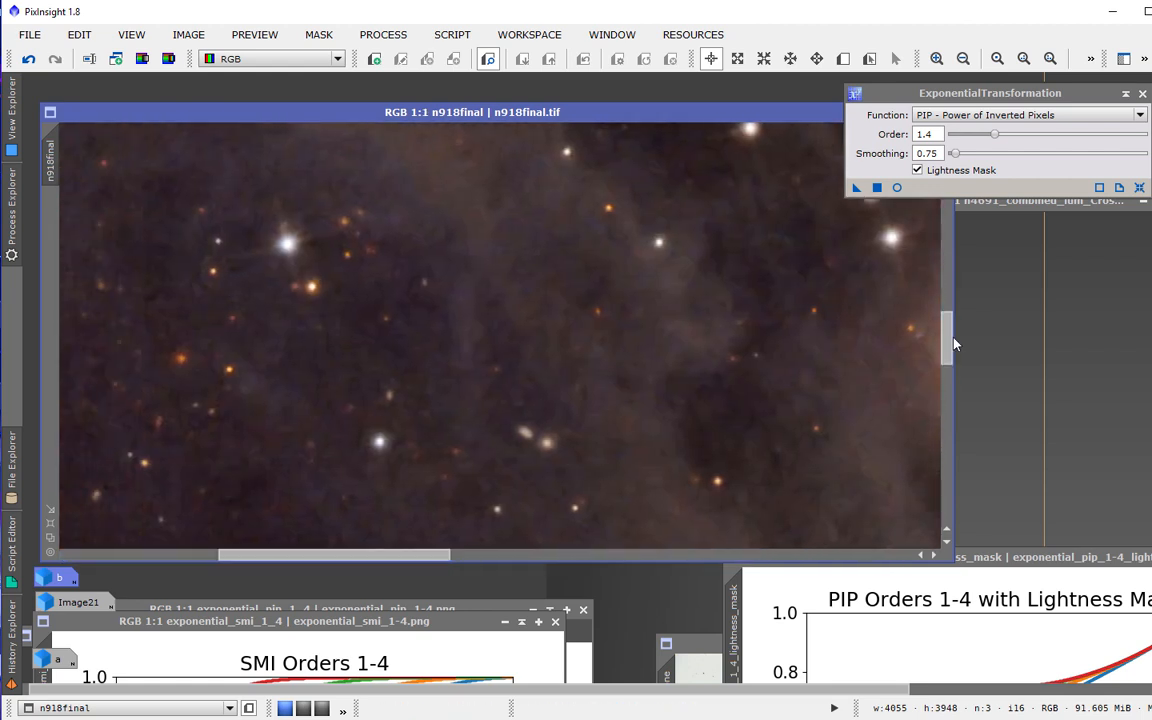
pyautogui.moveTo(953, 354); pyautogui.dragTo(950, 317)
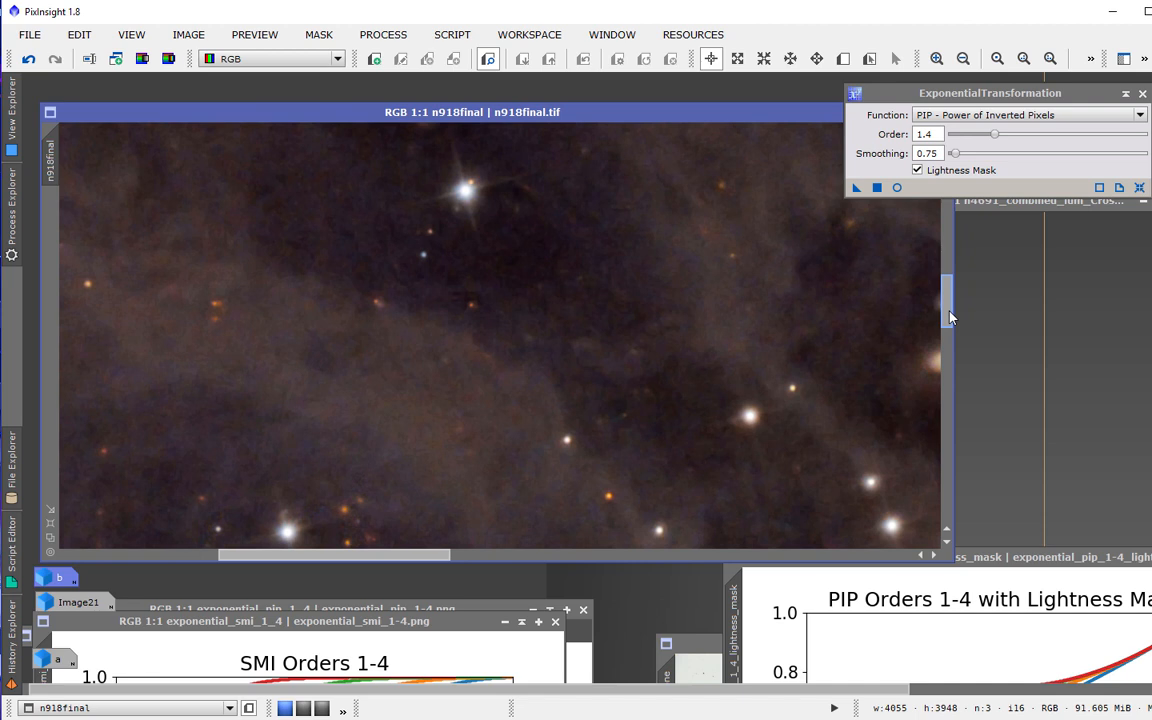
pyautogui.click(29, 62)
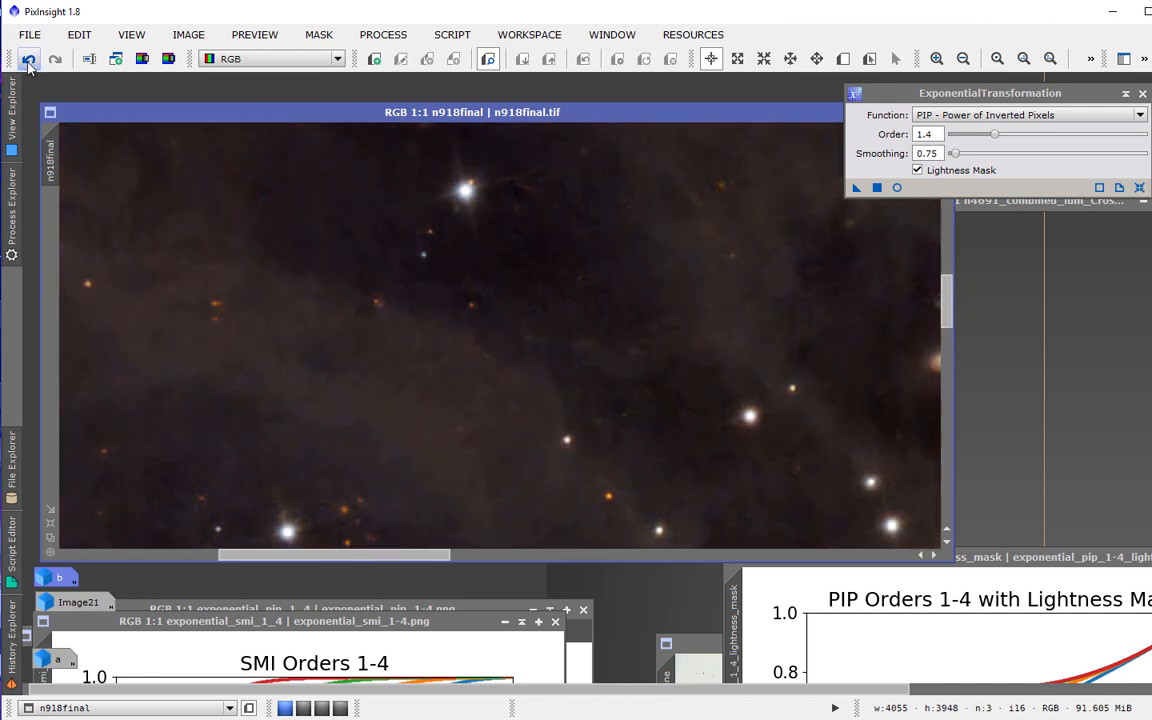
pyautogui.click(50, 64)
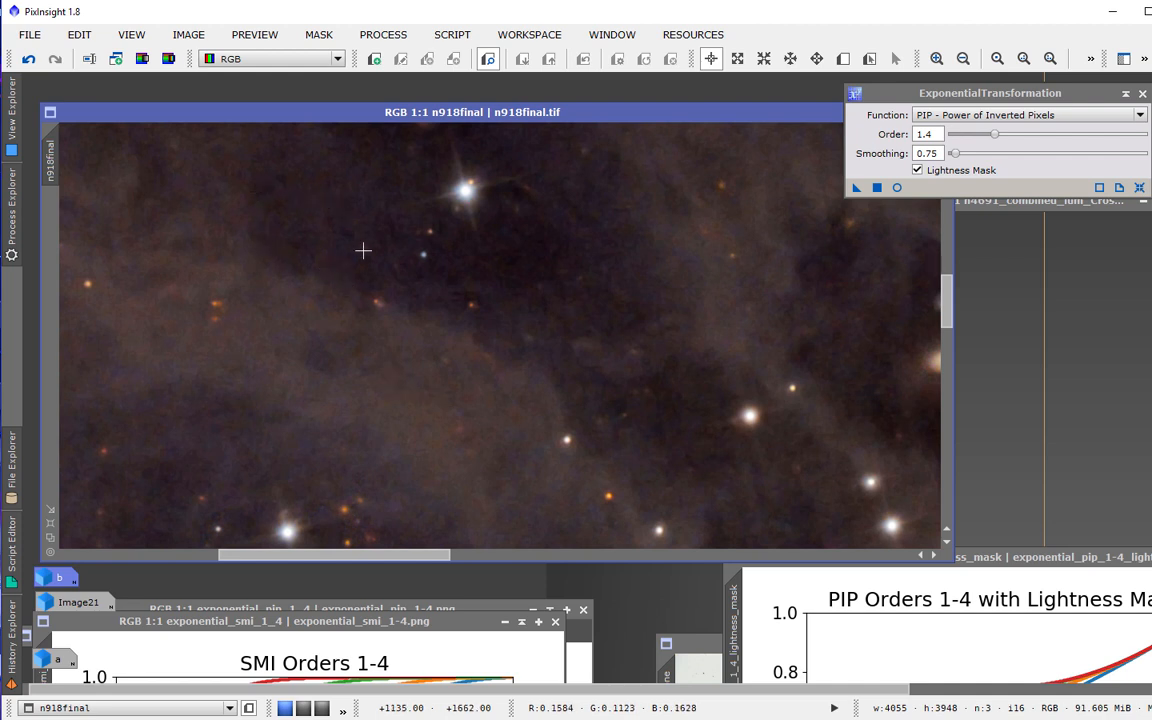
pyautogui.scroll(-4, 373, 306)
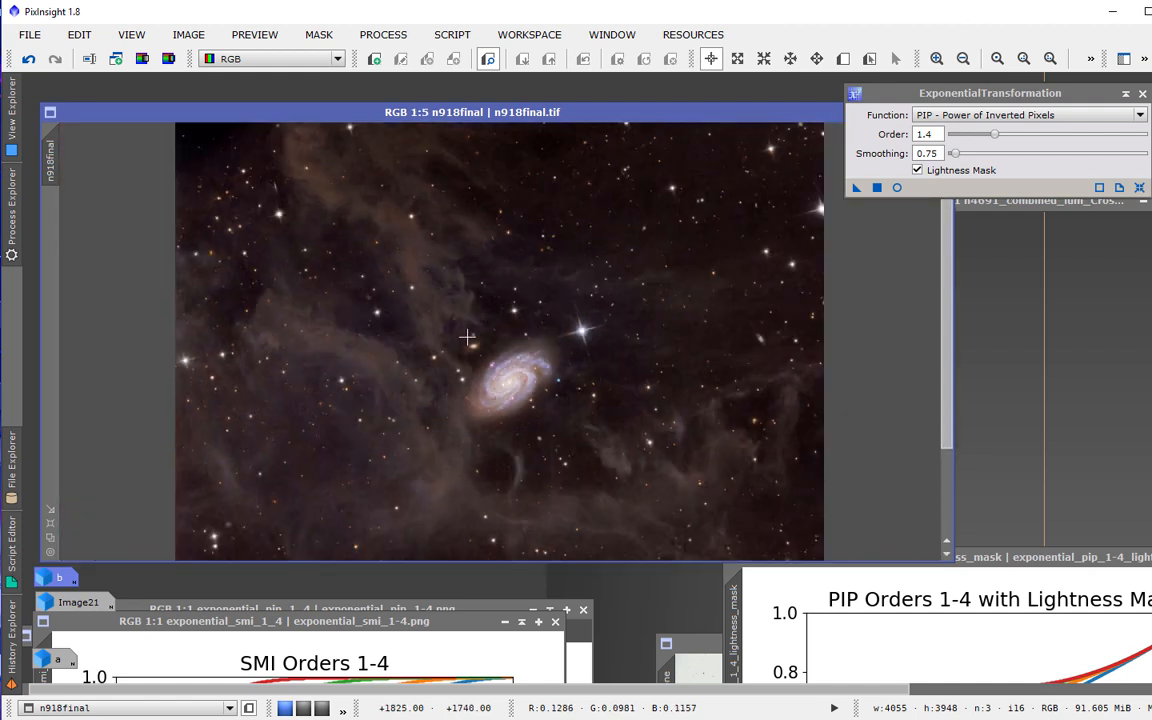
pyautogui.scroll(-1, 468, 334)
pyautogui.scroll(1, 467, 338)
pyautogui.click(28, 62)
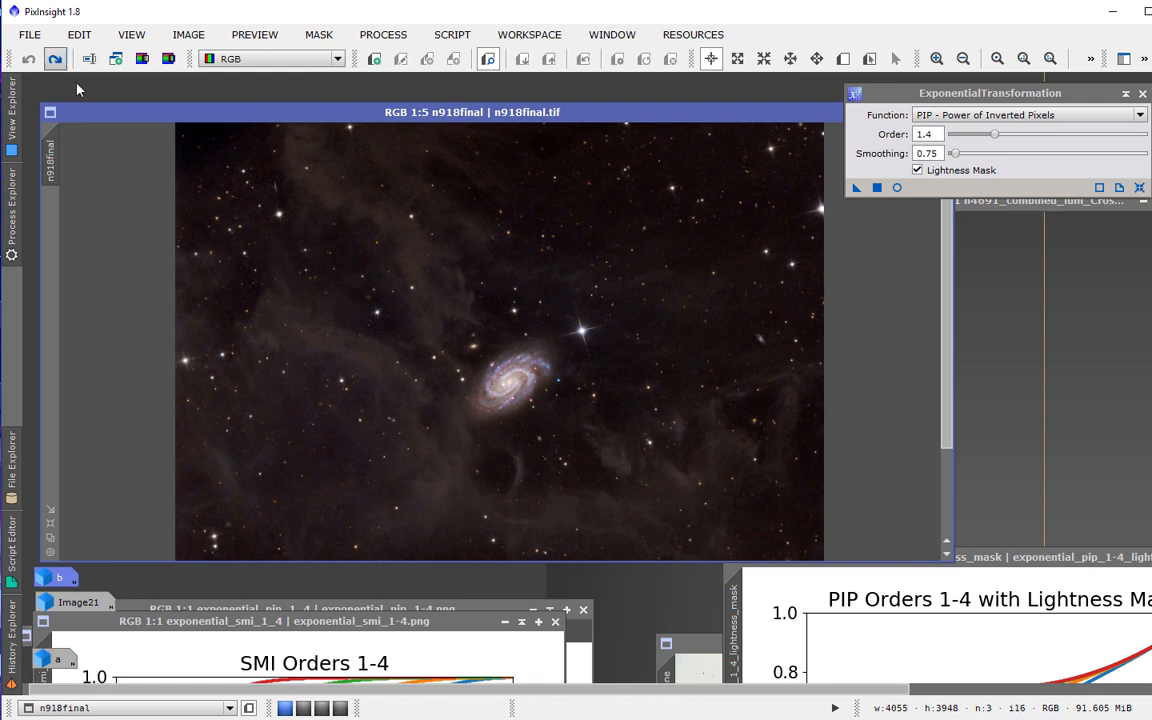
pyautogui.click(55, 59)
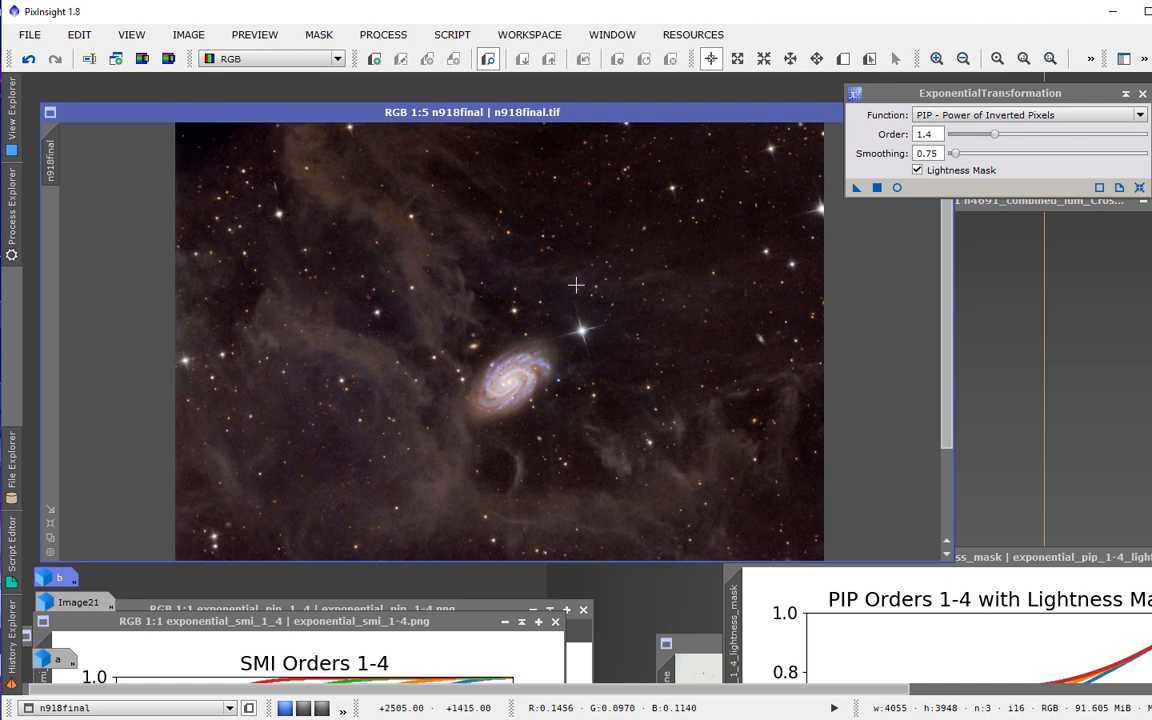
pyautogui.moveTo(932, 97); pyautogui.dragTo(572, 202)
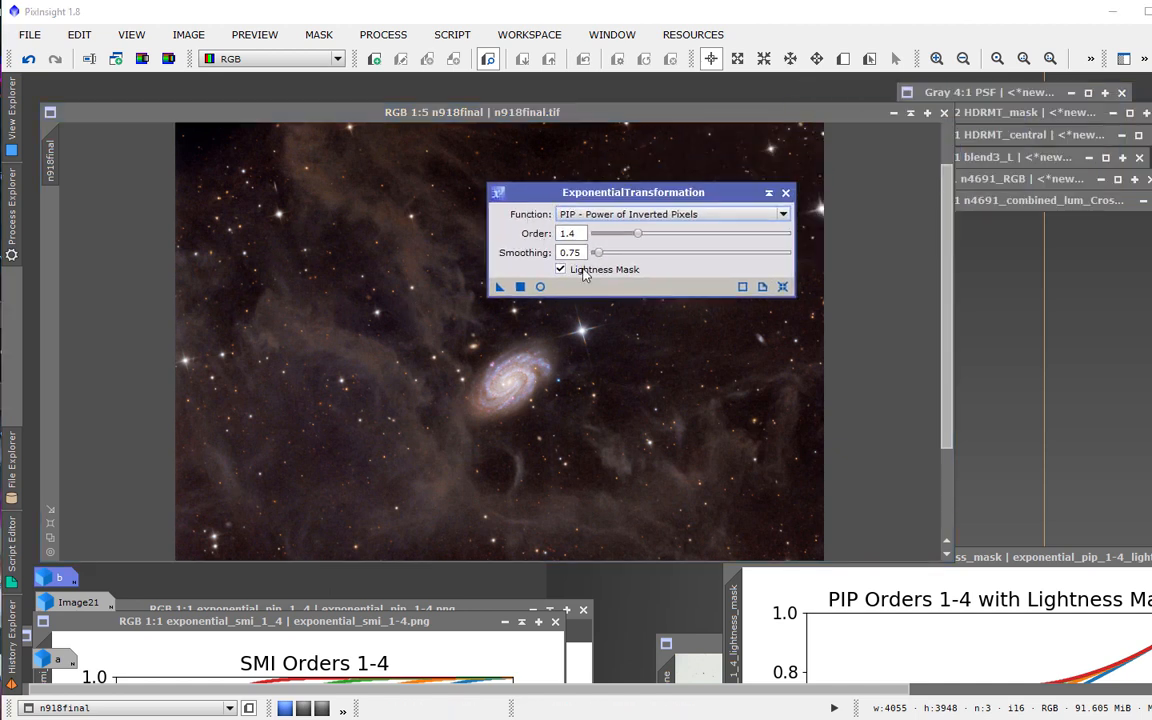